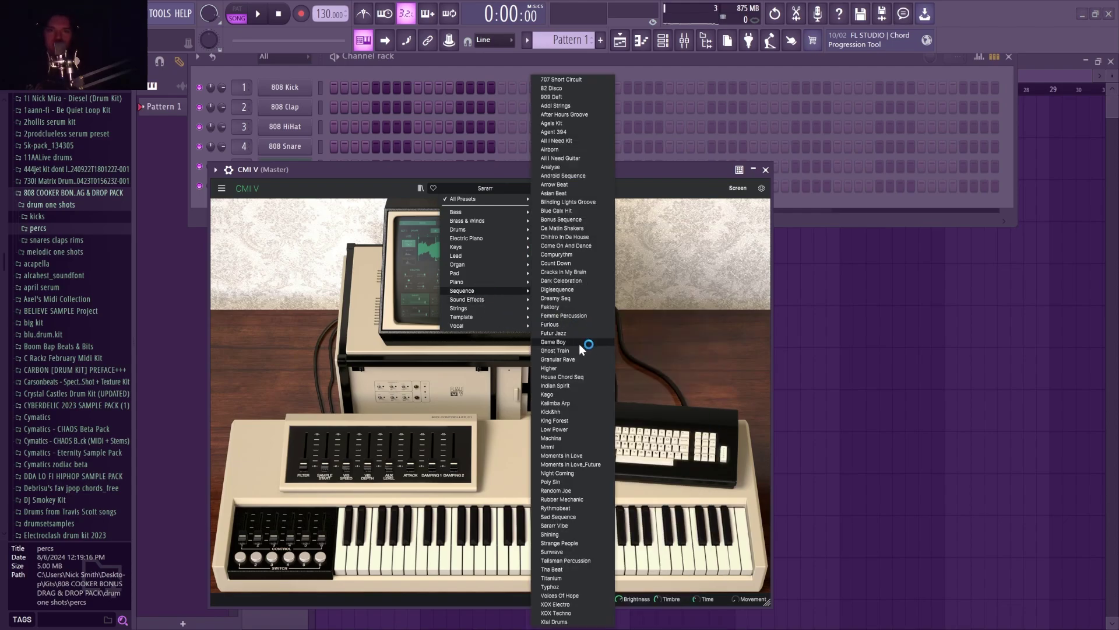
# - Load the Kick&hh sequence preset in CMI V and open that channel's piano roll
pyautogui.click(557, 412)
pyautogui.click(766, 169)
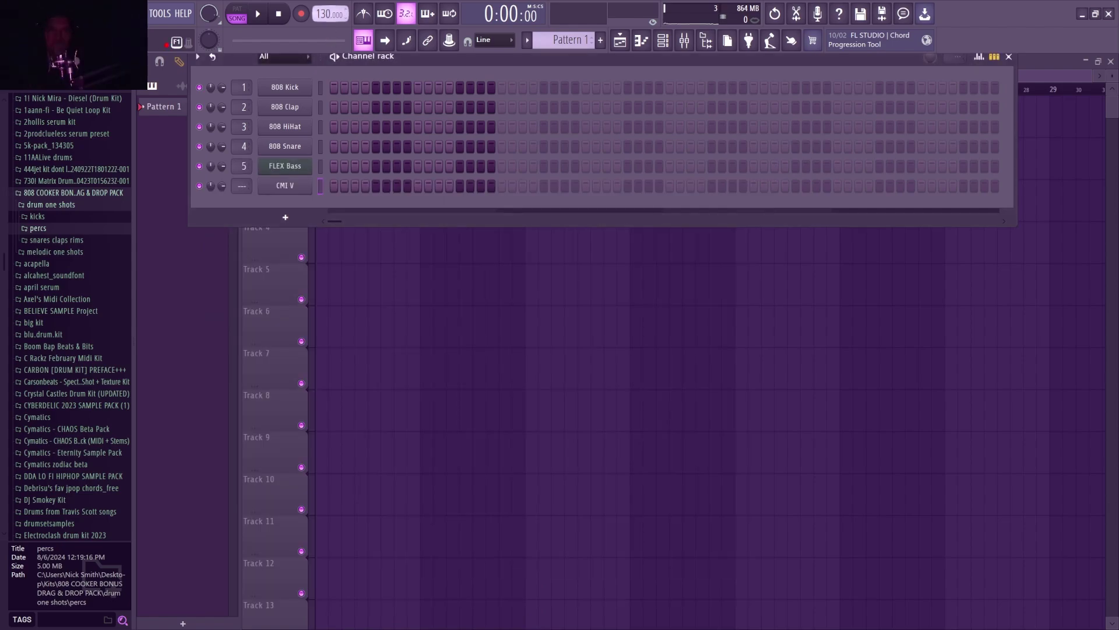
pyautogui.rightClick(292, 184)
pyautogui.click(317, 183)
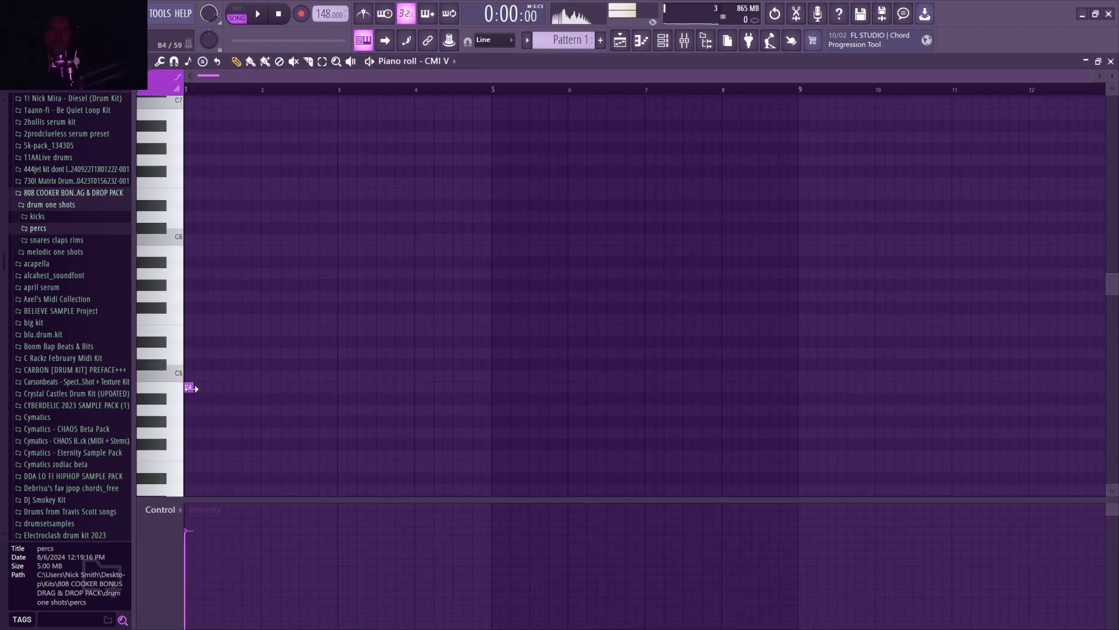
# - Draw a four-bar B2 note from bar 1 and duplicate it to start at bar 5
pyautogui.moveTo(194, 389); pyautogui.dragTo(554, 404)
pyautogui.hotkey('ctrl', 'Down')
pyautogui.hotkey('ctrl', 'Down')
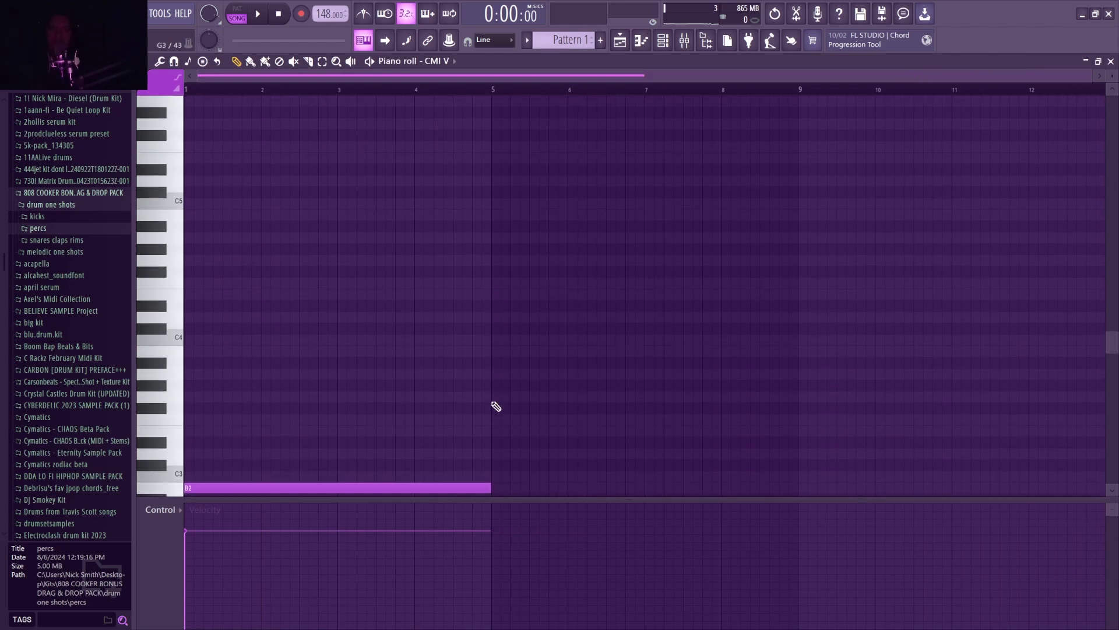
pyautogui.scroll(-2, 492, 402)
pyautogui.hotkey('ctrl', 'a')
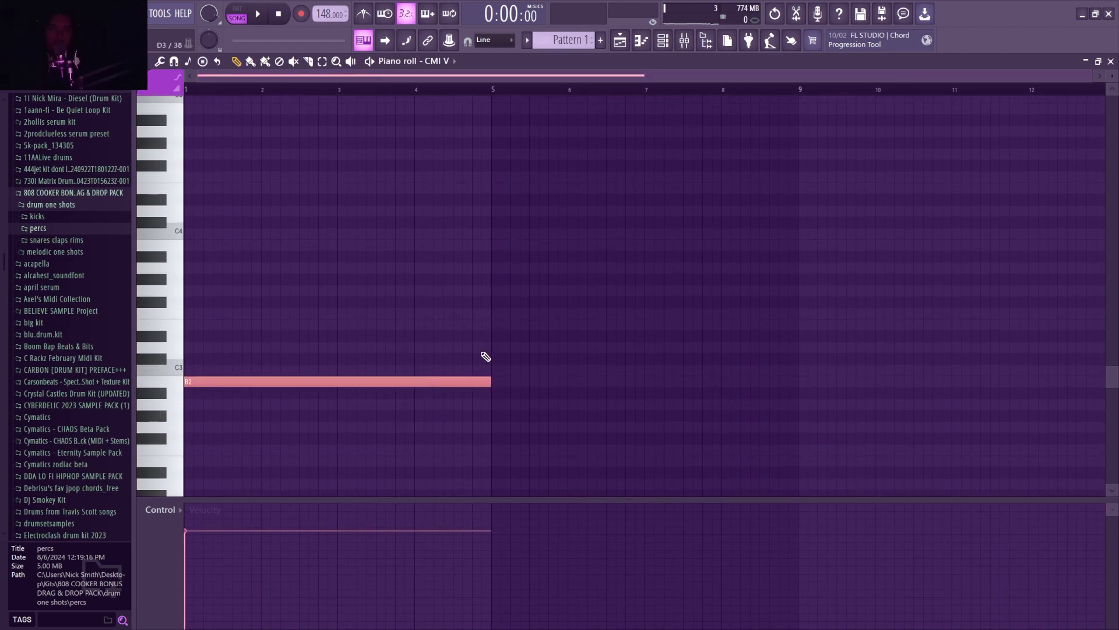
pyautogui.hotkey('ctrl', 'b')
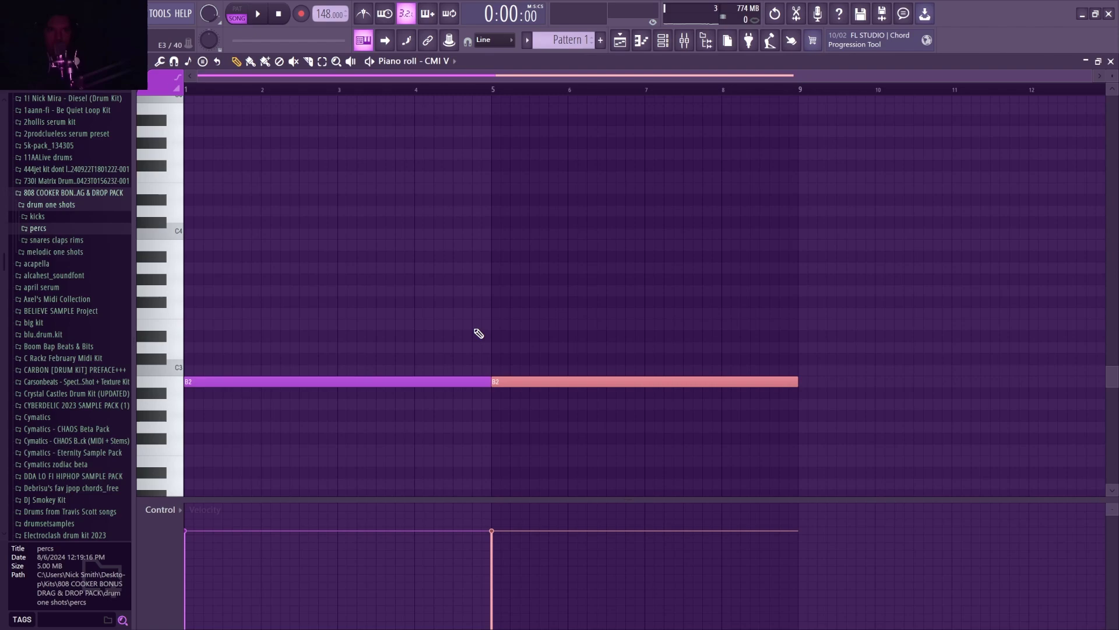
# - Switch playback to pattern mode and play the two-note CMI V pattern
pyautogui.click(246, 15)
pyautogui.press('space')
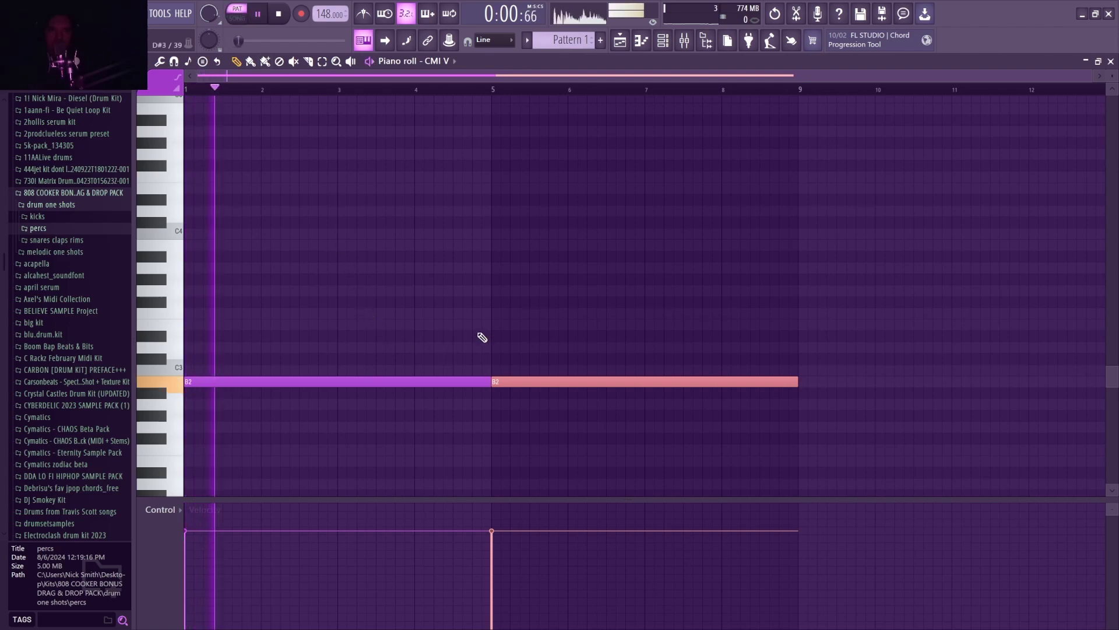
pyautogui.click(497, 224)
pyautogui.rightClick(497, 223)
pyautogui.press('F6')
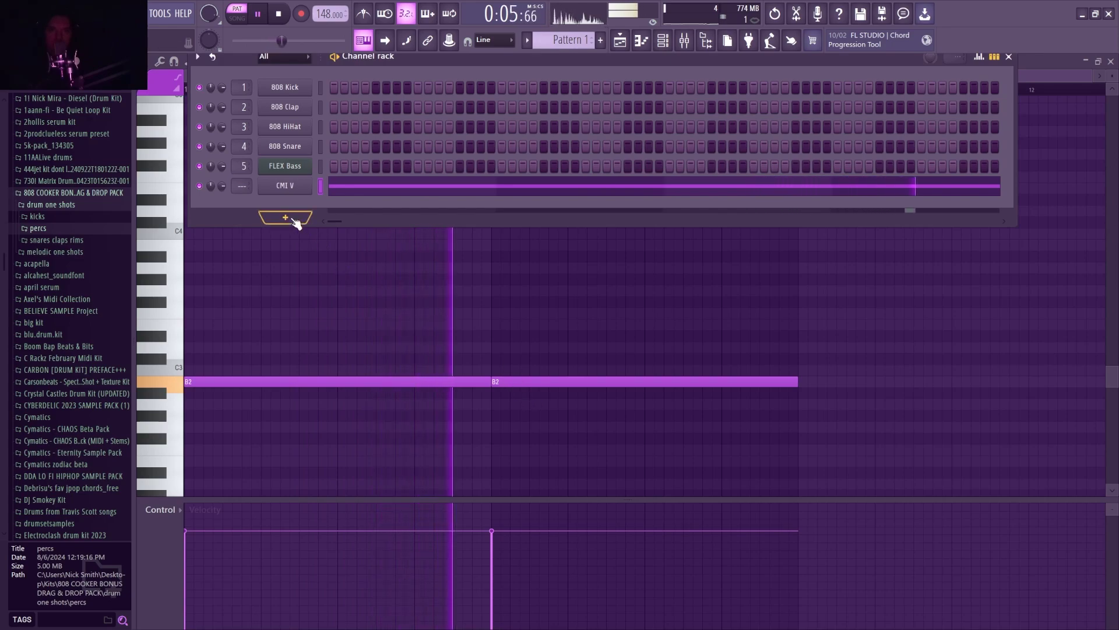
# - Shorten both long B2 notes by a quarter bar and add a short B2 note at the end of each
pyautogui.rightClick(524, 384)
pyautogui.moveTo(487, 382); pyautogui.dragTo(473, 382)
pyautogui.click(476, 381)
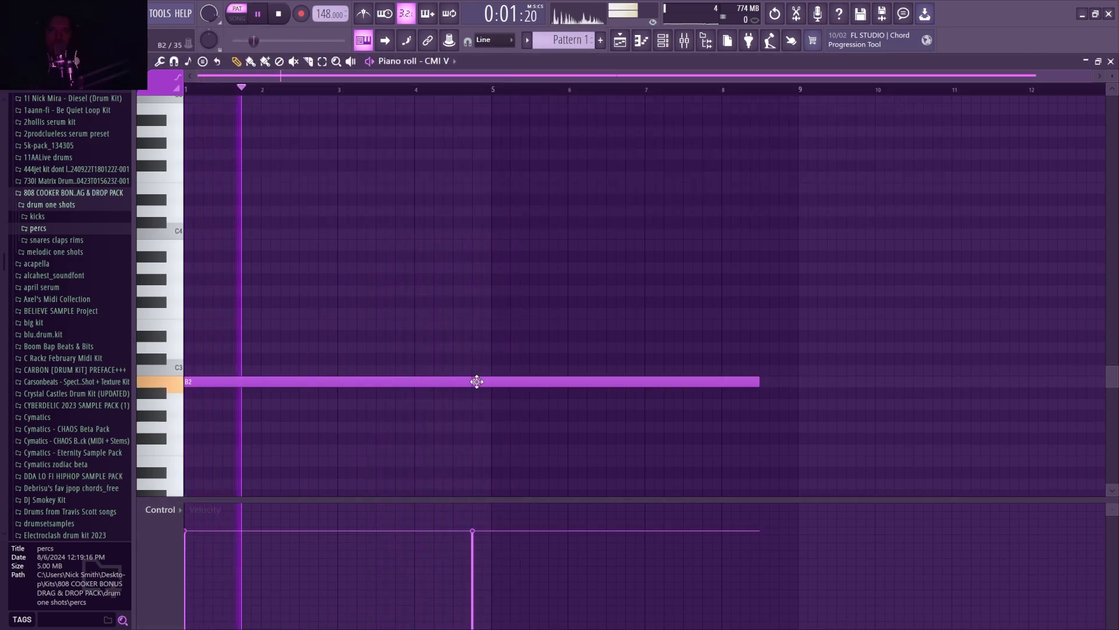
pyautogui.moveTo(758, 381)
pyautogui.mouseDown()
pyautogui.moveTo(482, 382)
pyautogui.moveTo(907, 392)
pyautogui.moveTo(787, 394)
pyautogui.moveTo(777, 383)
pyautogui.mouseUp()
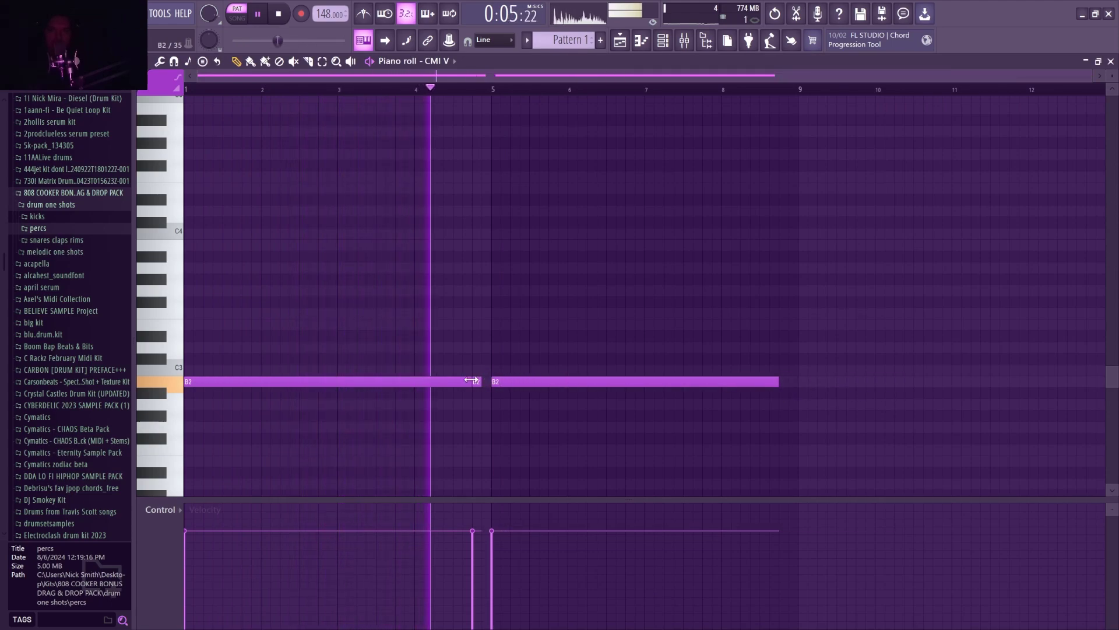
pyautogui.click(783, 383)
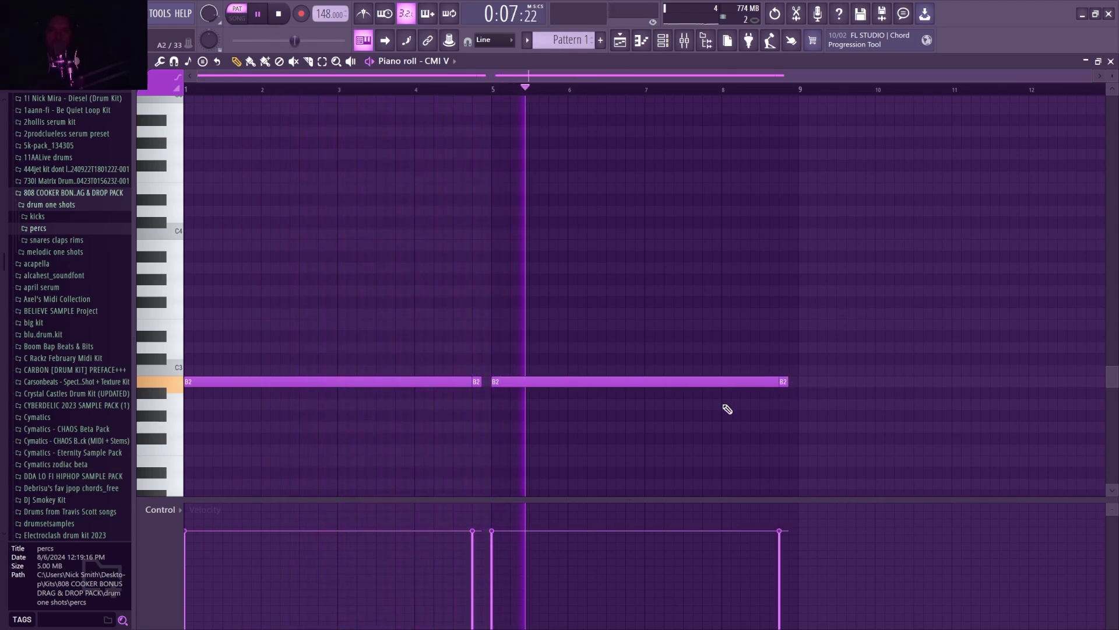
# - Audition the B2 pattern from about bar 4 through the transition into bar 5
pyautogui.click(485, 334)
pyautogui.rightClick(485, 334)
pyautogui.click(472, 89)
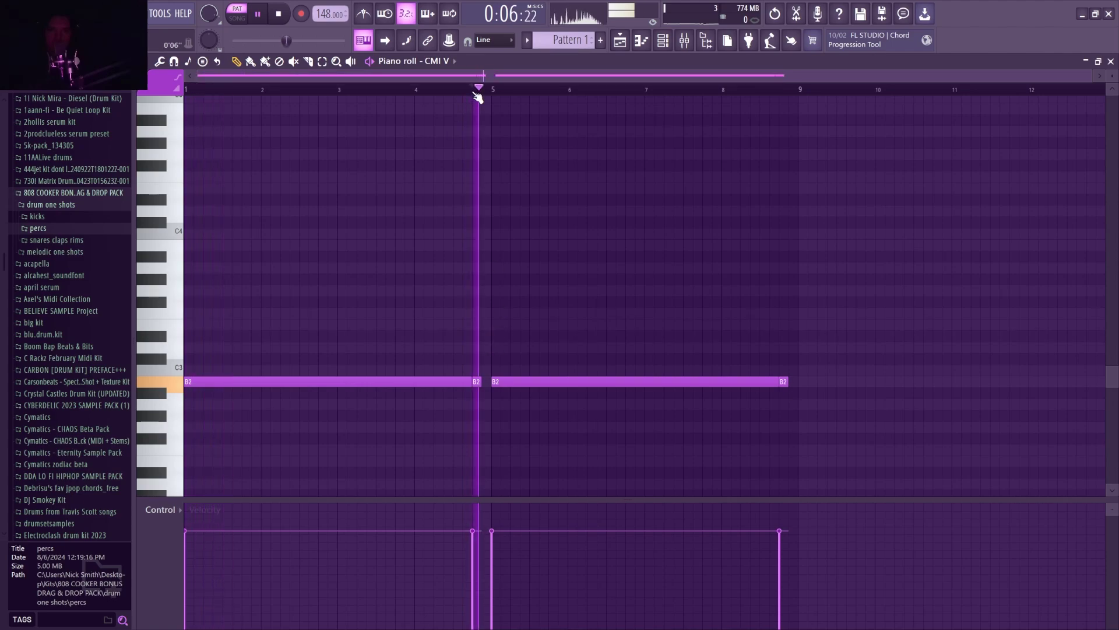
pyautogui.click(417, 89)
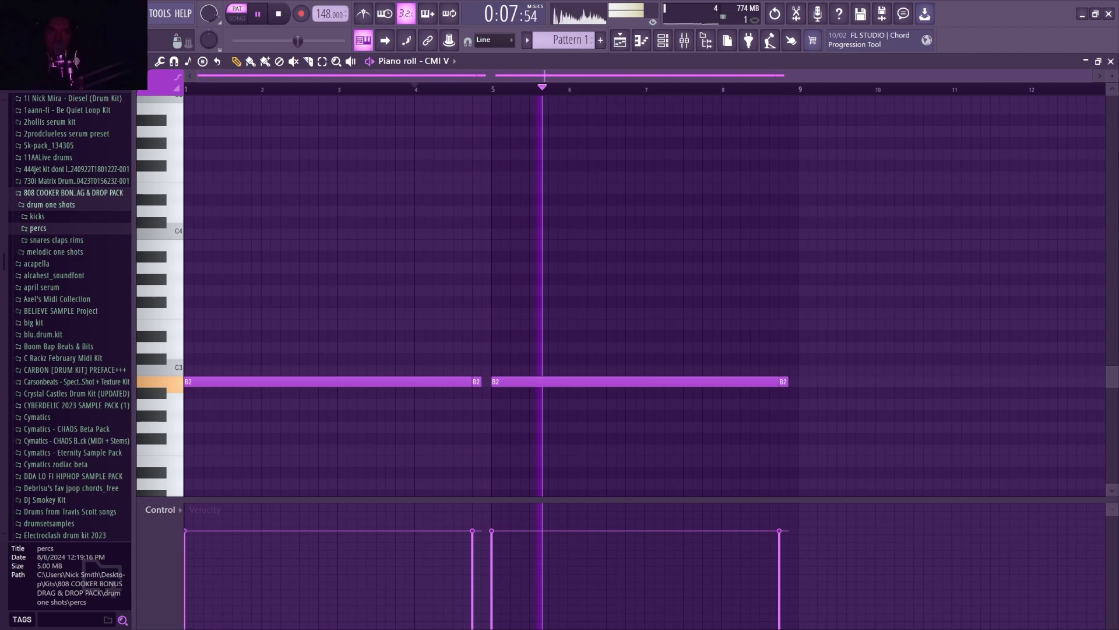
pyautogui.press('space')
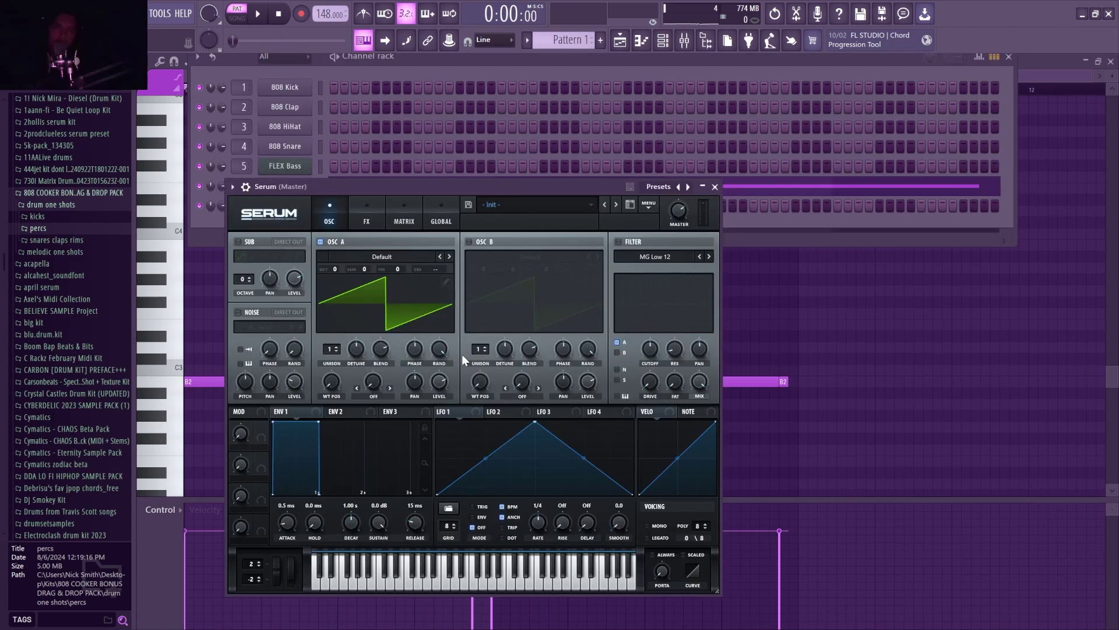
# - Load the RampUp user shape into Serum's LFO 1 and assign the LFO to oscillator A's level
pyautogui.click(449, 508)
pyautogui.moveTo(489, 536)
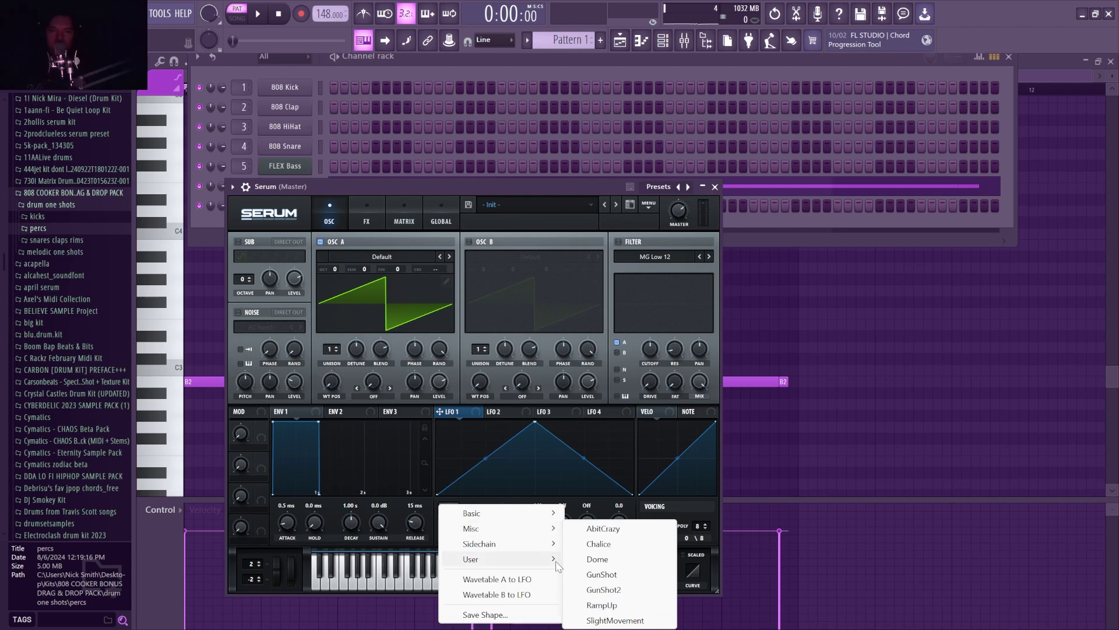
pyautogui.click(629, 603)
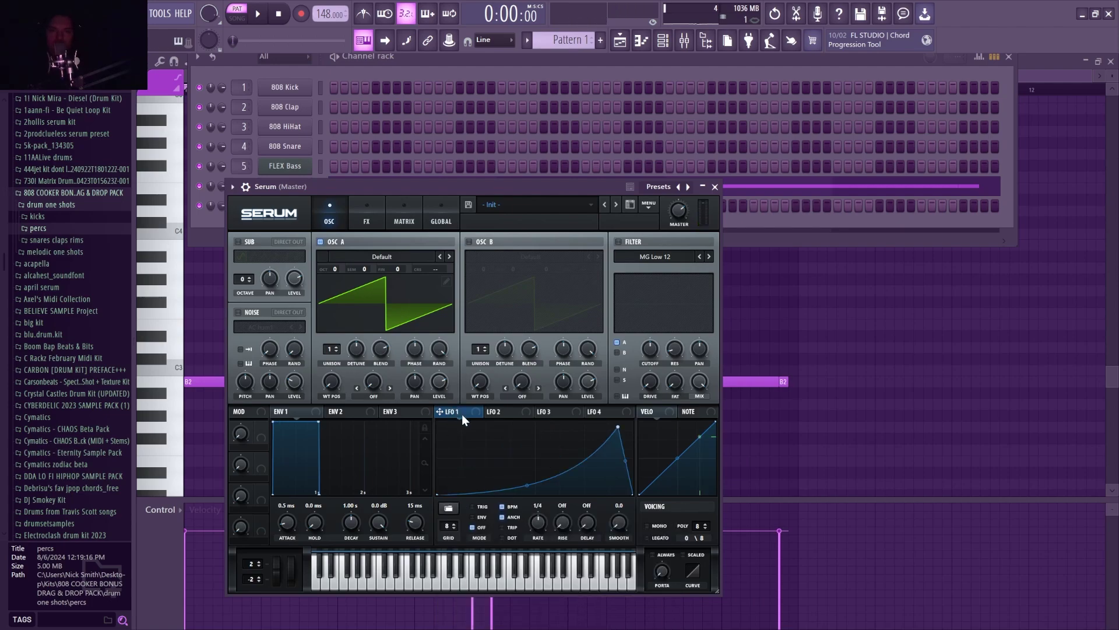
pyautogui.moveTo(436, 392); pyautogui.dragTo(419, 461)
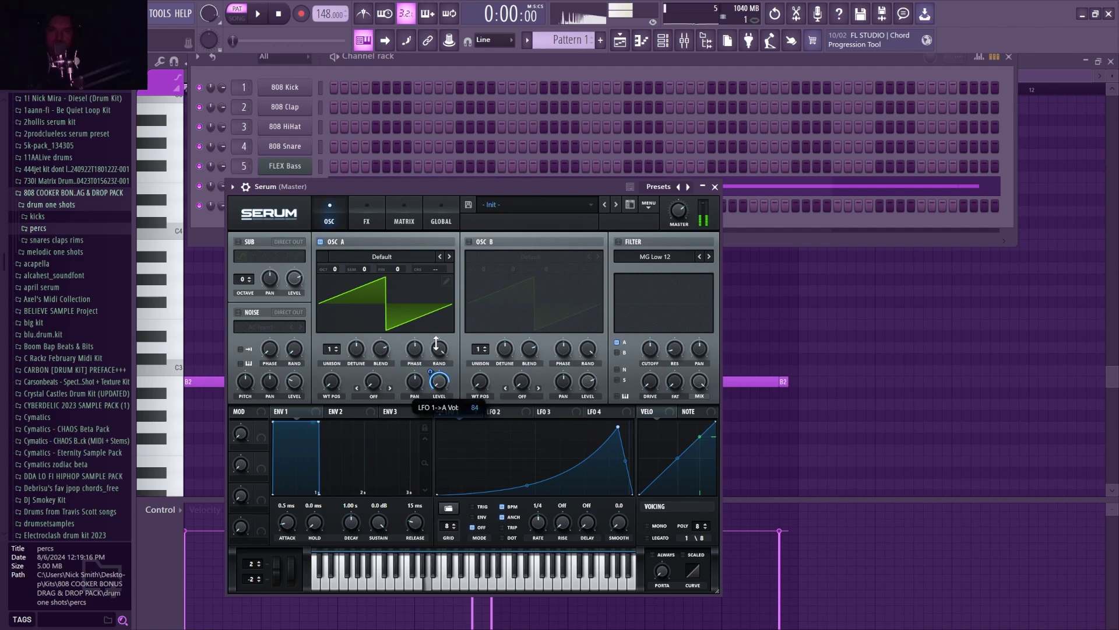
pyautogui.press('space')
pyautogui.click(714, 186)
# - Draw two back-to-back four-bar F#3 notes in Serum's piano roll, starting at bars 1 and 5
pyautogui.rightClick(309, 205)
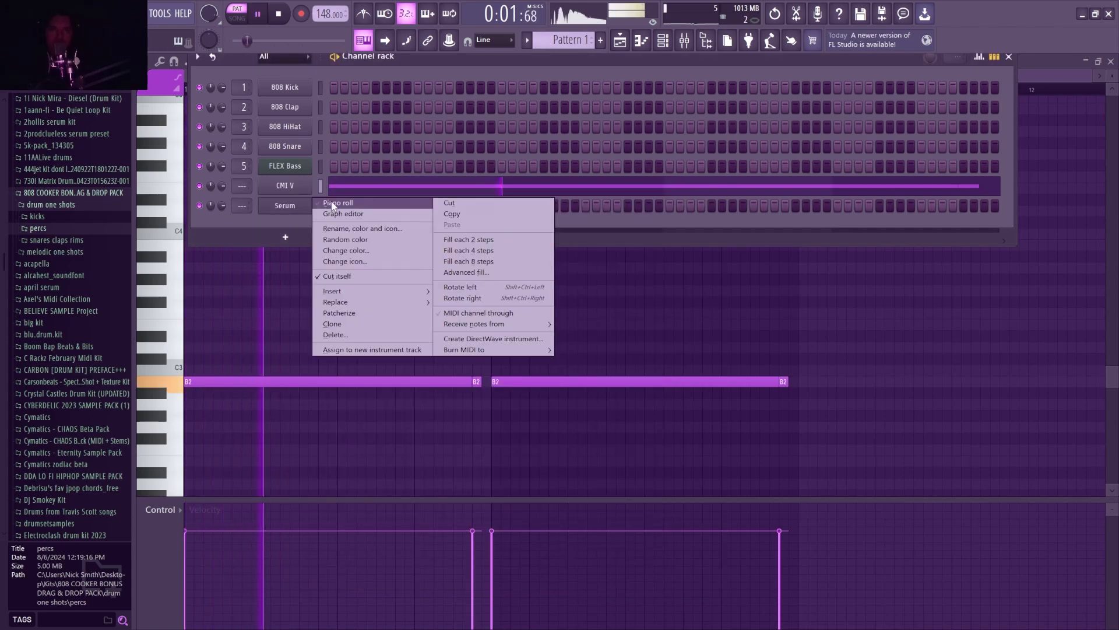
pyautogui.click(333, 206)
pyautogui.press('space')
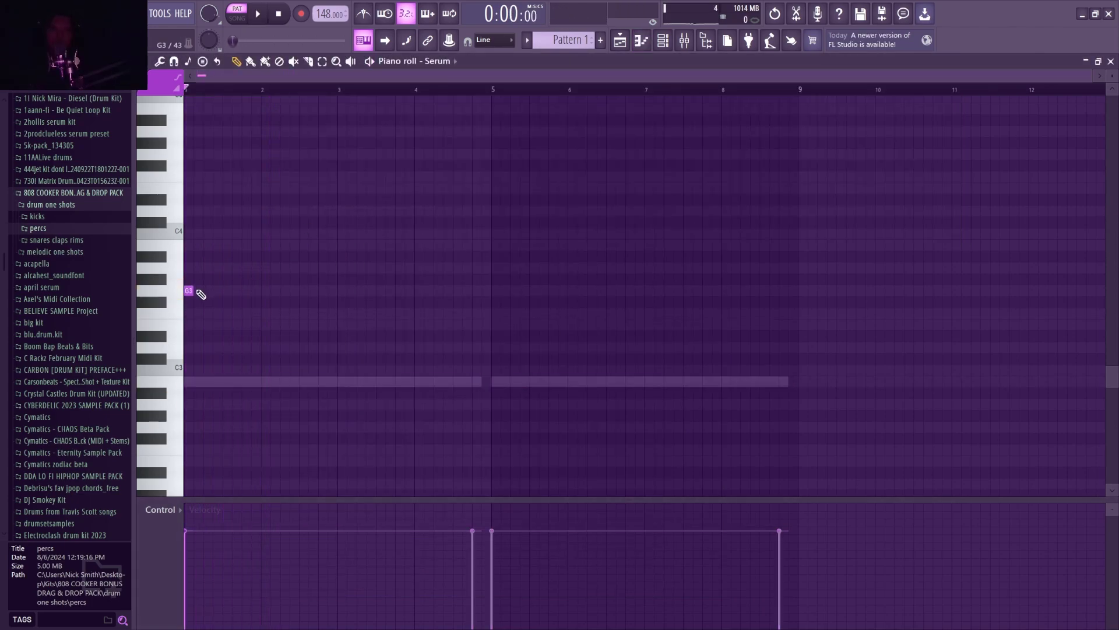
pyautogui.moveTo(202, 291); pyautogui.dragTo(497, 297)
pyautogui.press('space')
pyautogui.click(494, 294)
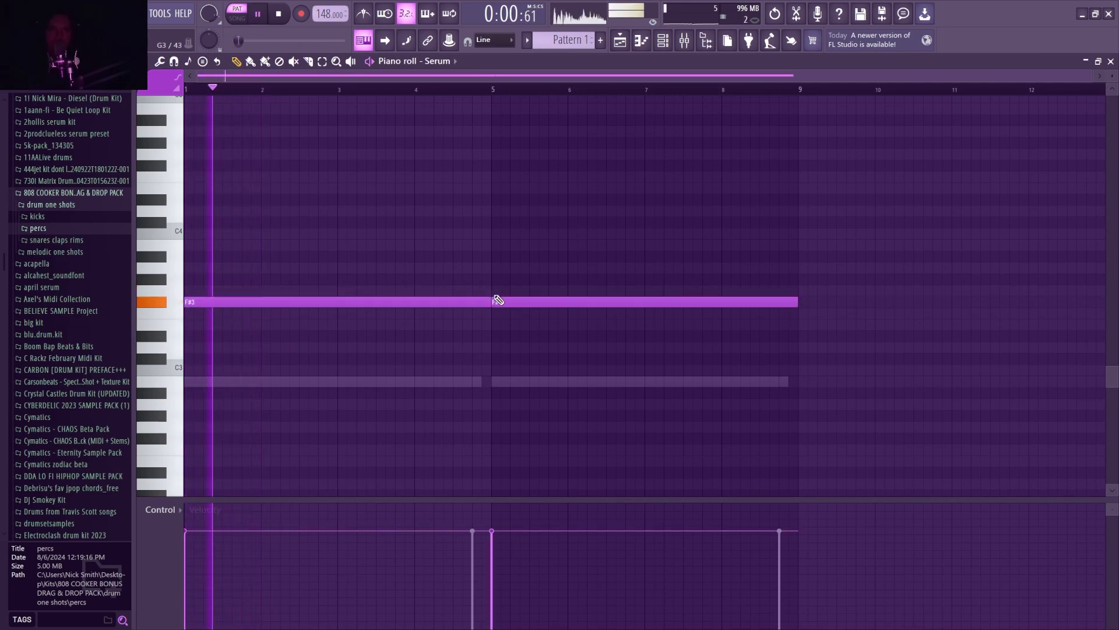
# - Transpose both Serum notes up one octave to F#4 and replay the pattern
pyautogui.hotkey('ctrl', 'Up')
pyautogui.press('space')
pyautogui.press('space')
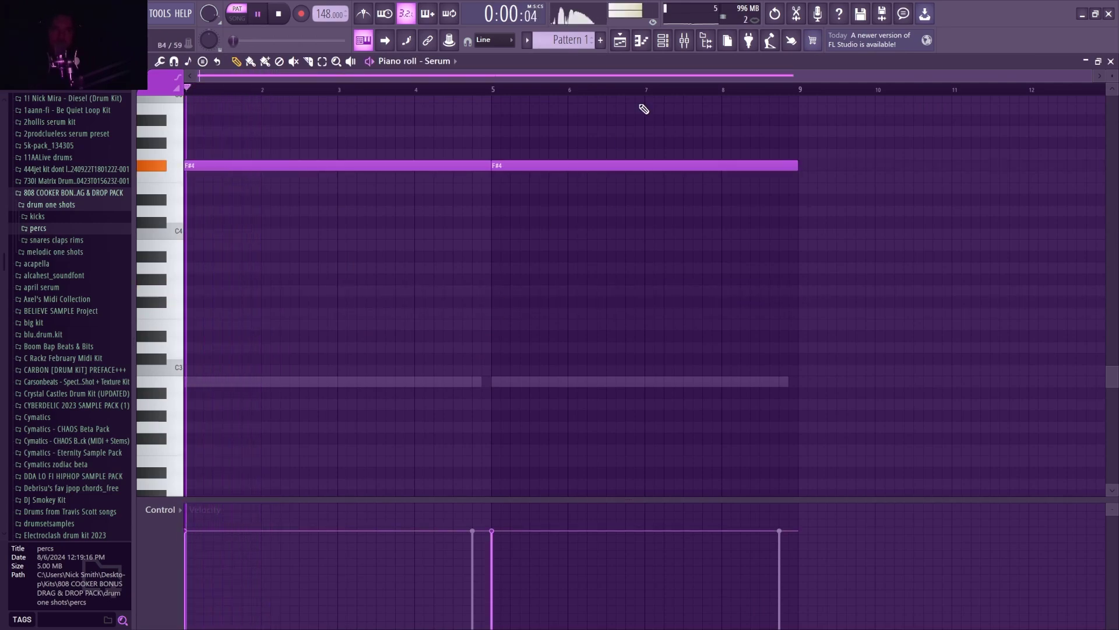
# - Set the unison of Serum's oscillator A to 5 voices and return to the piano roll
pyautogui.click(663, 41)
pyautogui.click(274, 206)
pyautogui.click(329, 350)
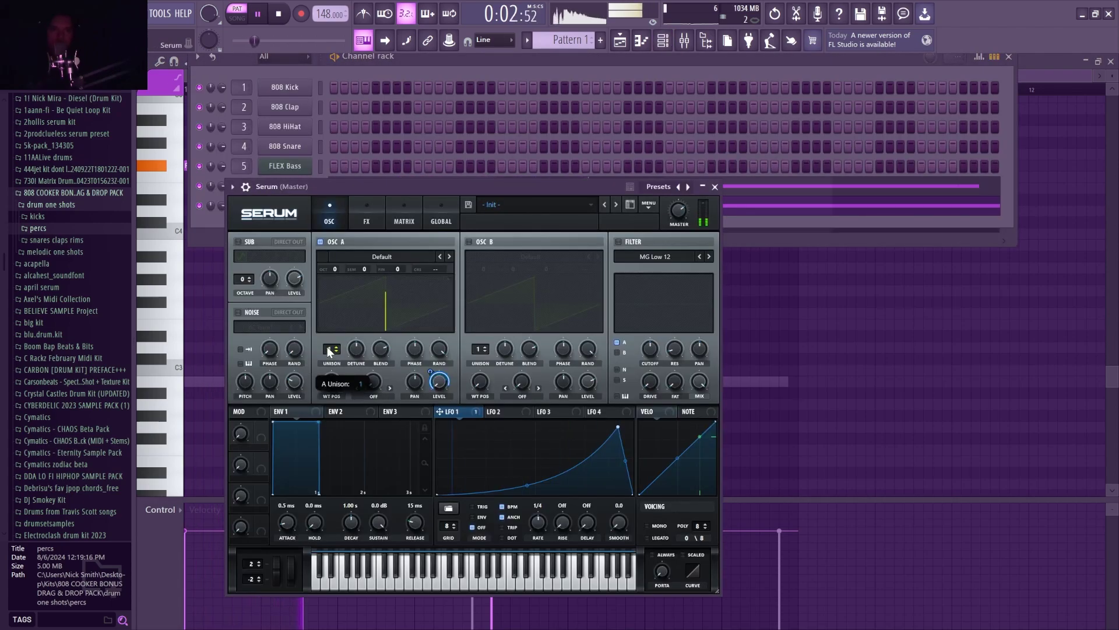
pyautogui.click(368, 211)
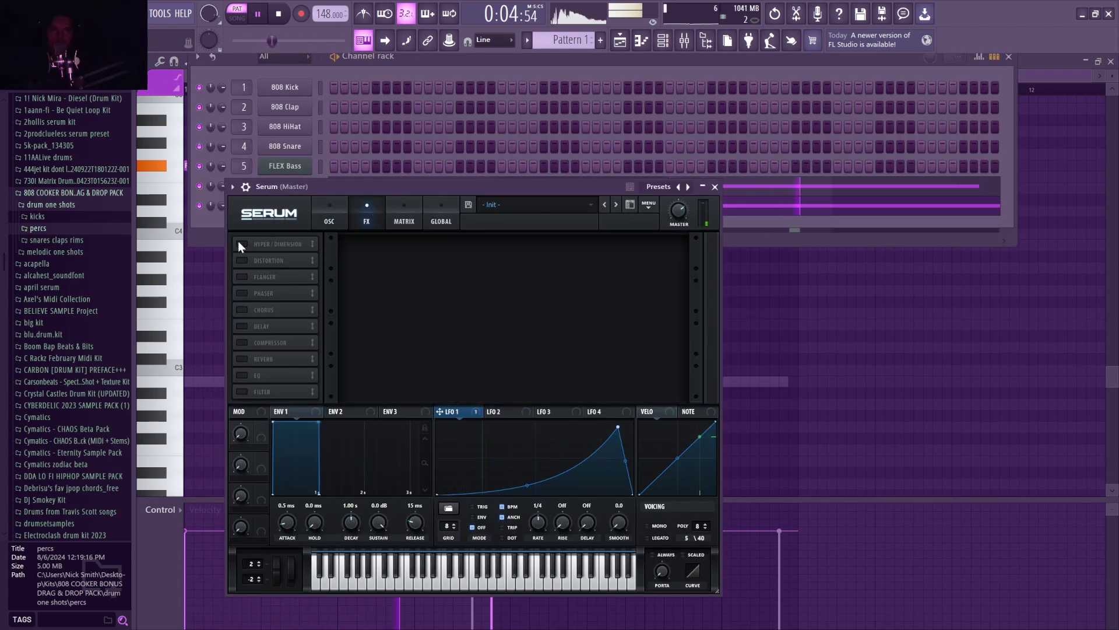
pyautogui.click(715, 186)
pyautogui.press('F7')
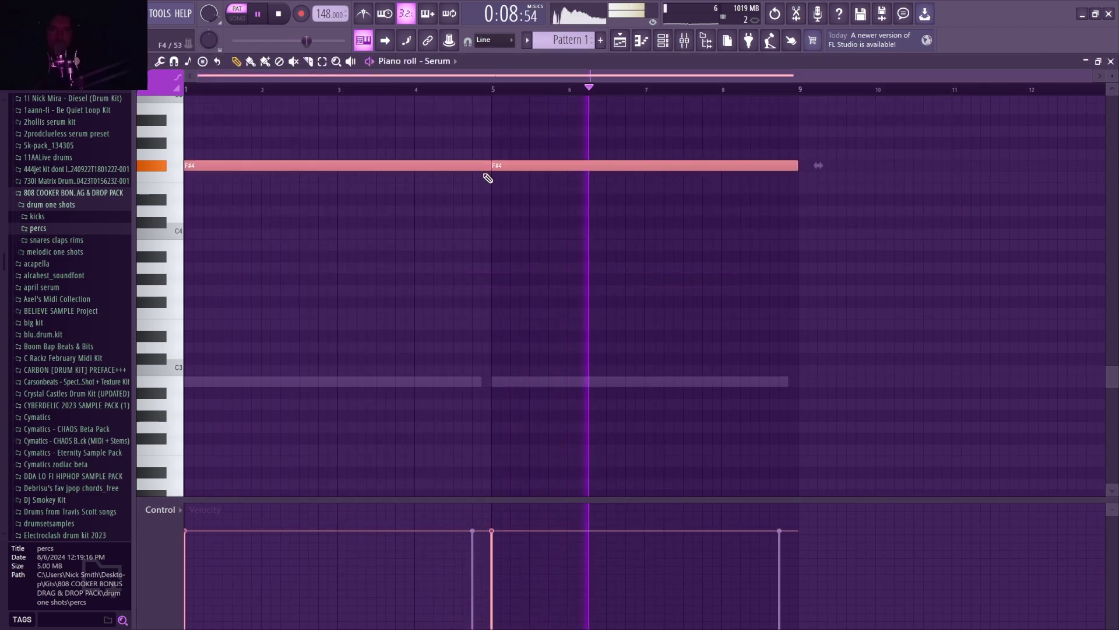
# - Shorten both F#4 notes by a quarter bar and replay the pattern
pyautogui.moveTo(488, 167); pyautogui.dragTo(469, 167)
pyautogui.press('space')
pyautogui.press('space')
pyautogui.click(505, 200)
pyautogui.rightClick(506, 200)
pyautogui.press('F6')
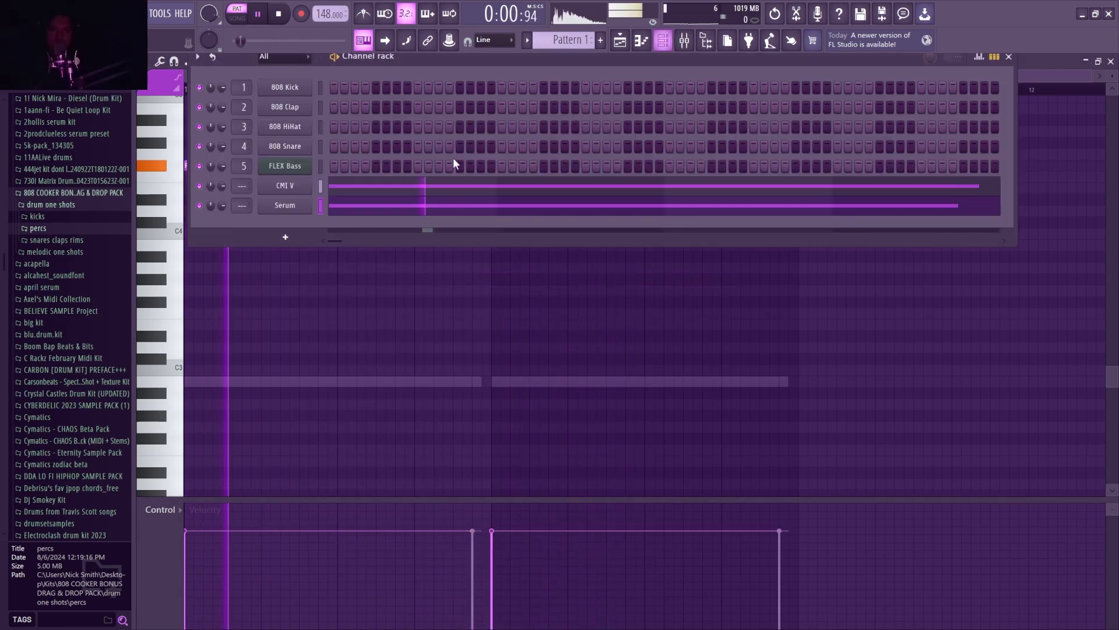
# - Replace Serum's LFO 1 shape with the SC7 sidechain shape and audition it
pyautogui.click(300, 206)
pyautogui.click(448, 508)
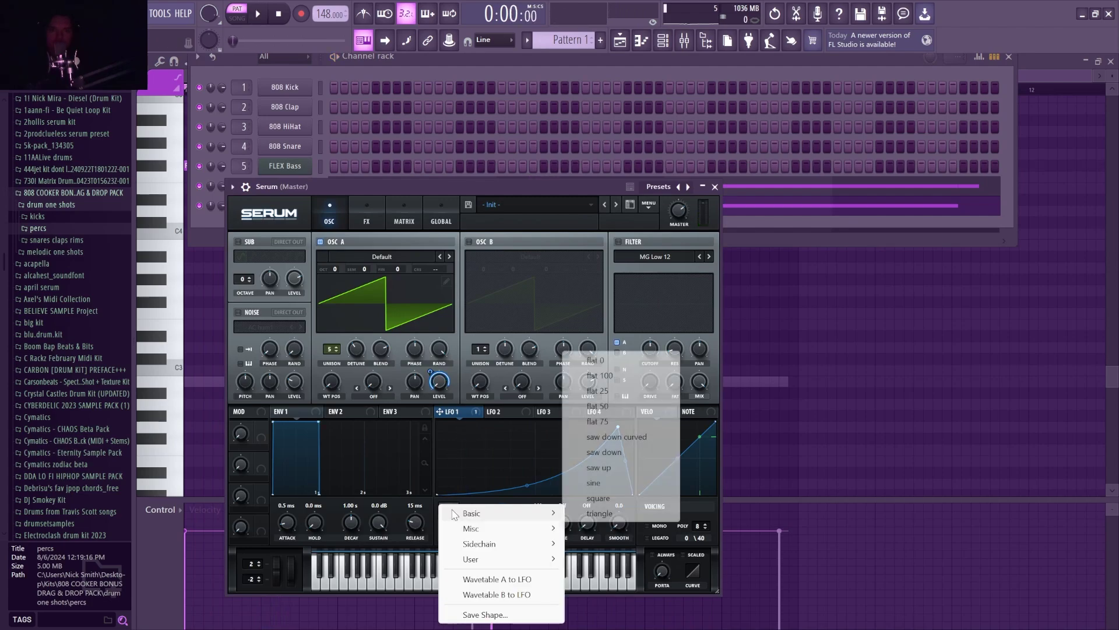
pyautogui.moveTo(525, 544)
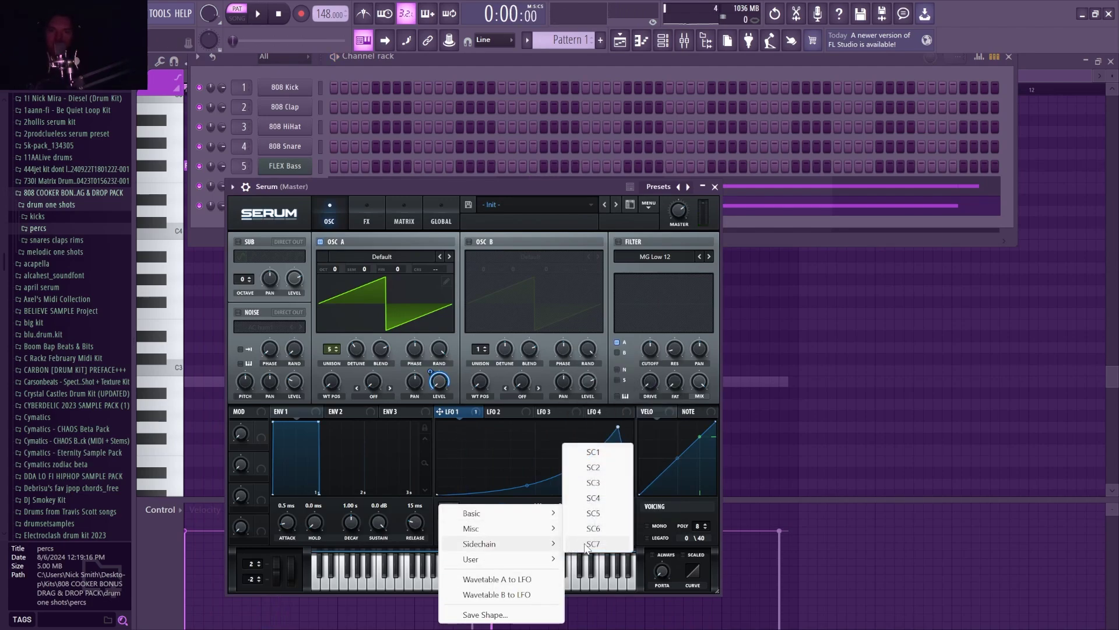
pyautogui.click(586, 544)
pyautogui.press('space')
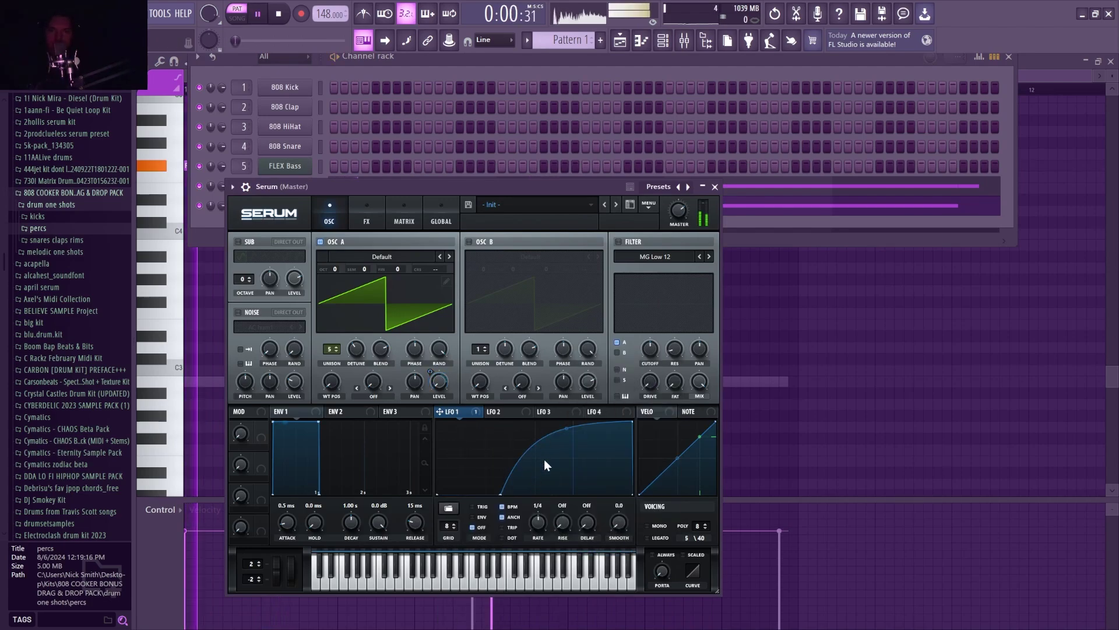
pyautogui.click(448, 508)
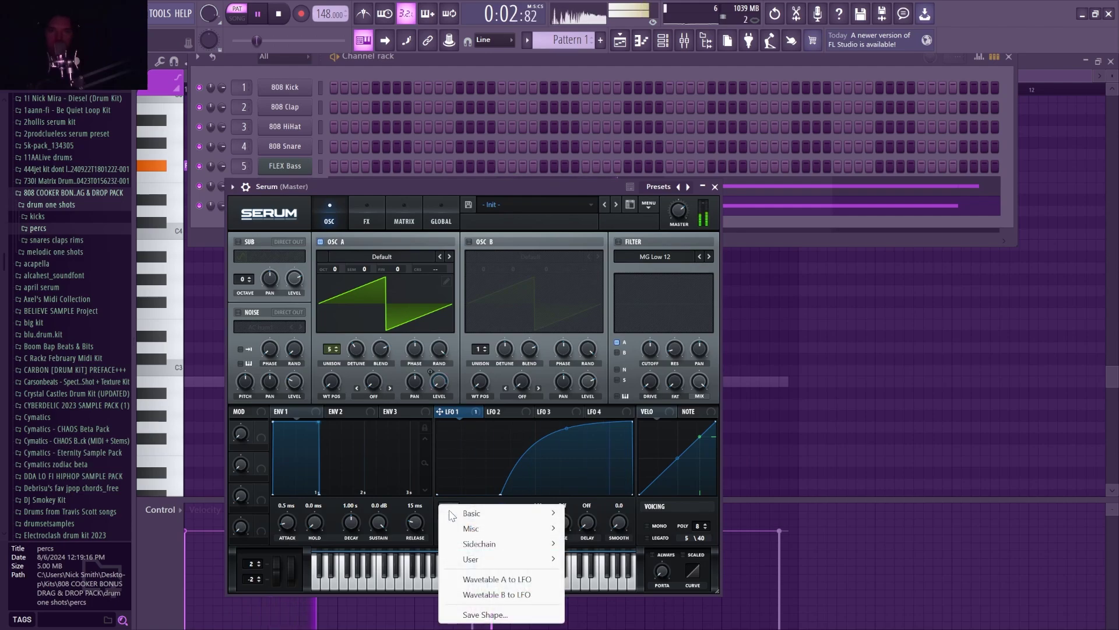
pyautogui.click(516, 186)
pyautogui.click(714, 186)
# - Try a B4 note starting at bar 2 above Serum's F#4 notes during playback
pyautogui.click(462, 207)
pyautogui.press('space')
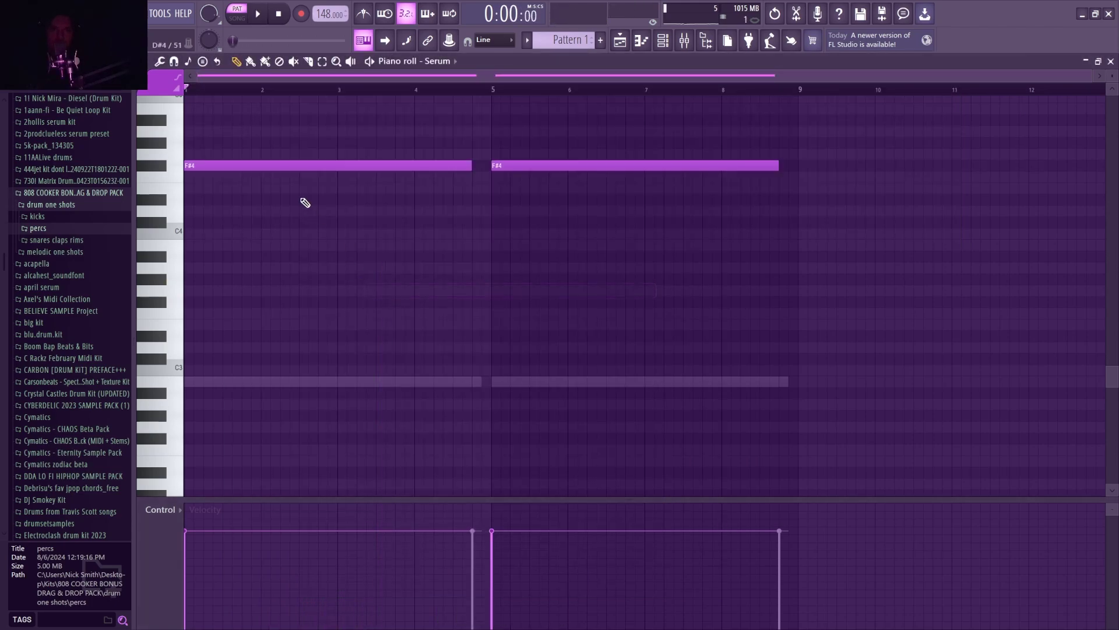
pyautogui.press('space')
pyautogui.scroll(3, 280, 216)
pyautogui.click(258, 177)
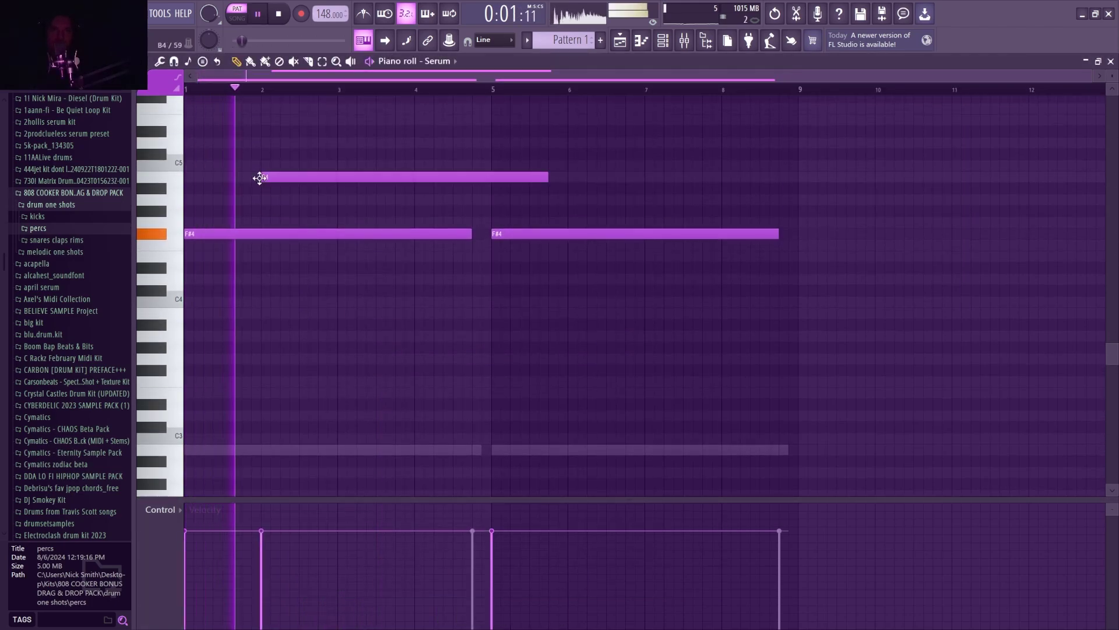
pyautogui.rightClick(524, 178)
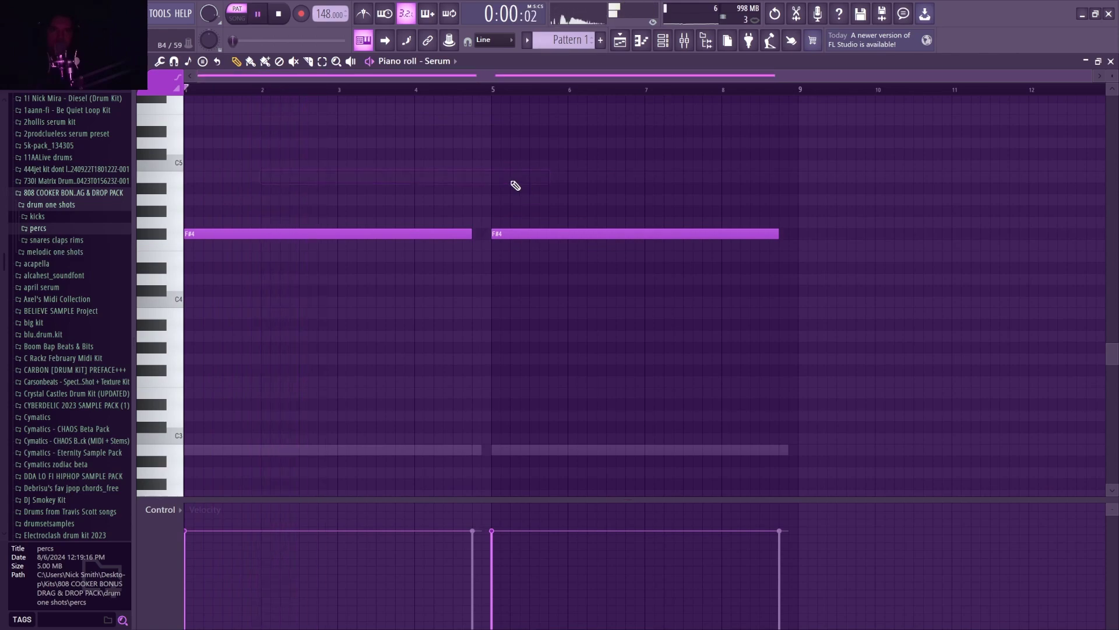
# - Add Nexus as a new instrument channel in the channel rack and stop playback
pyautogui.click(664, 41)
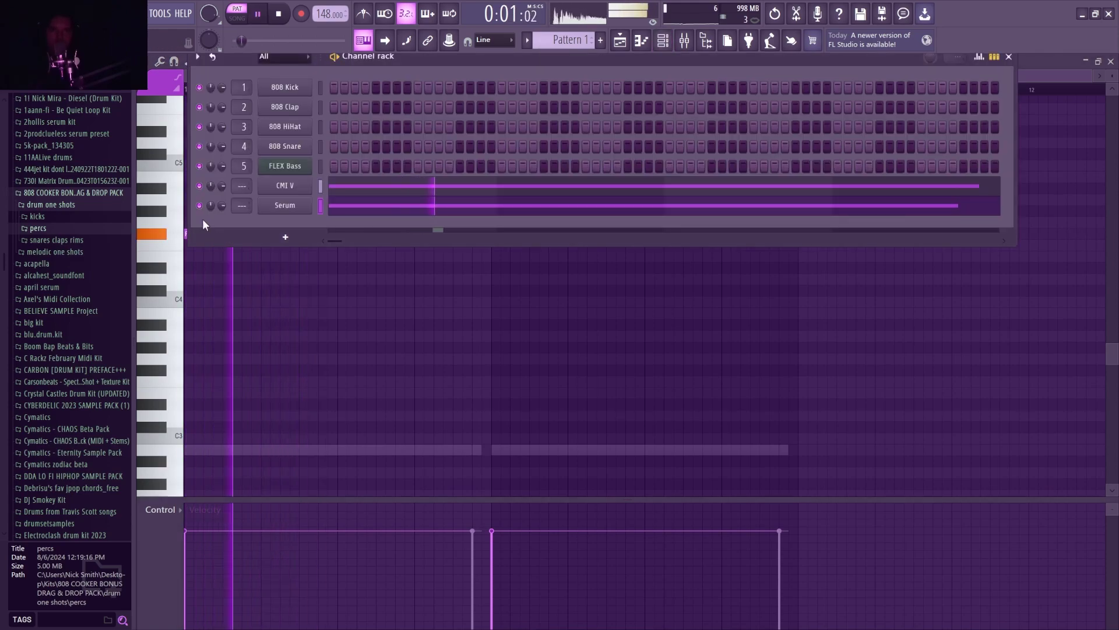
pyautogui.click(285, 236)
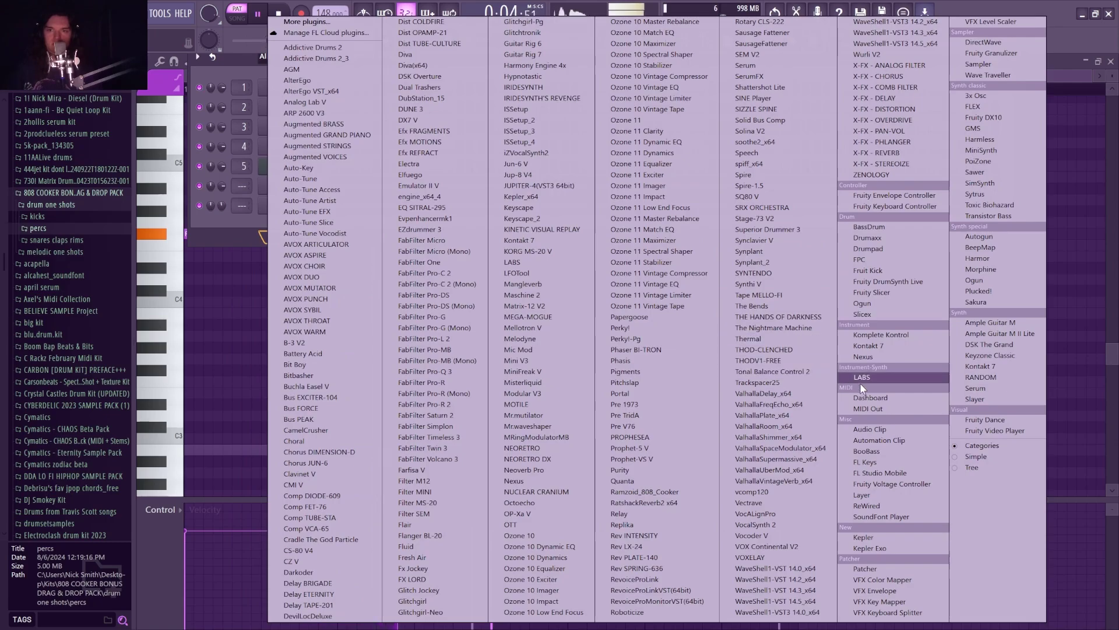
pyautogui.click(873, 359)
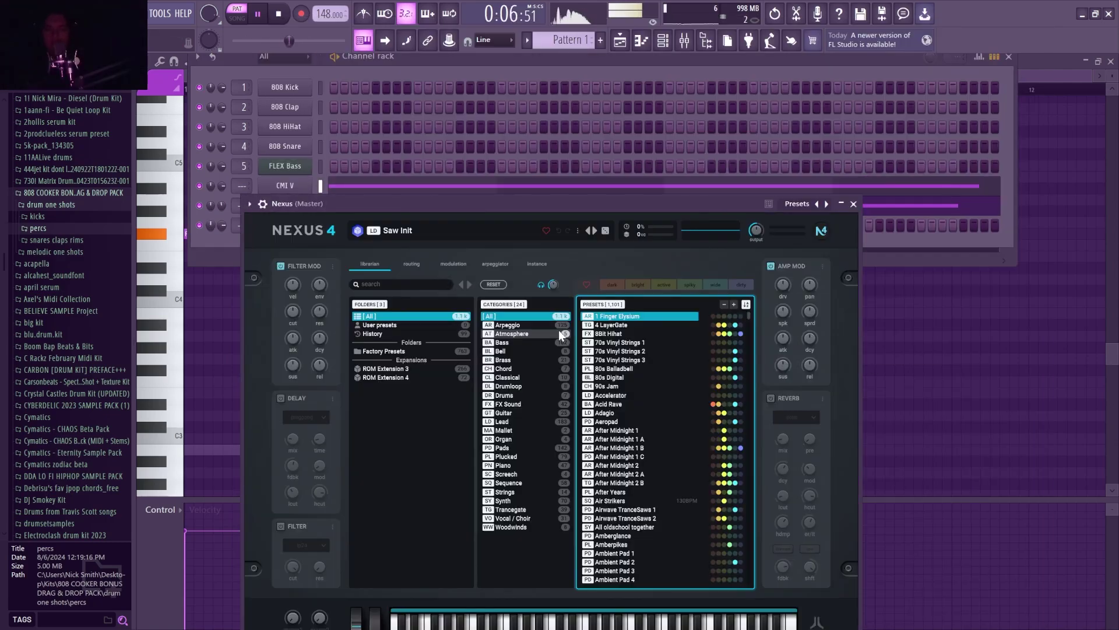
pyautogui.press('space')
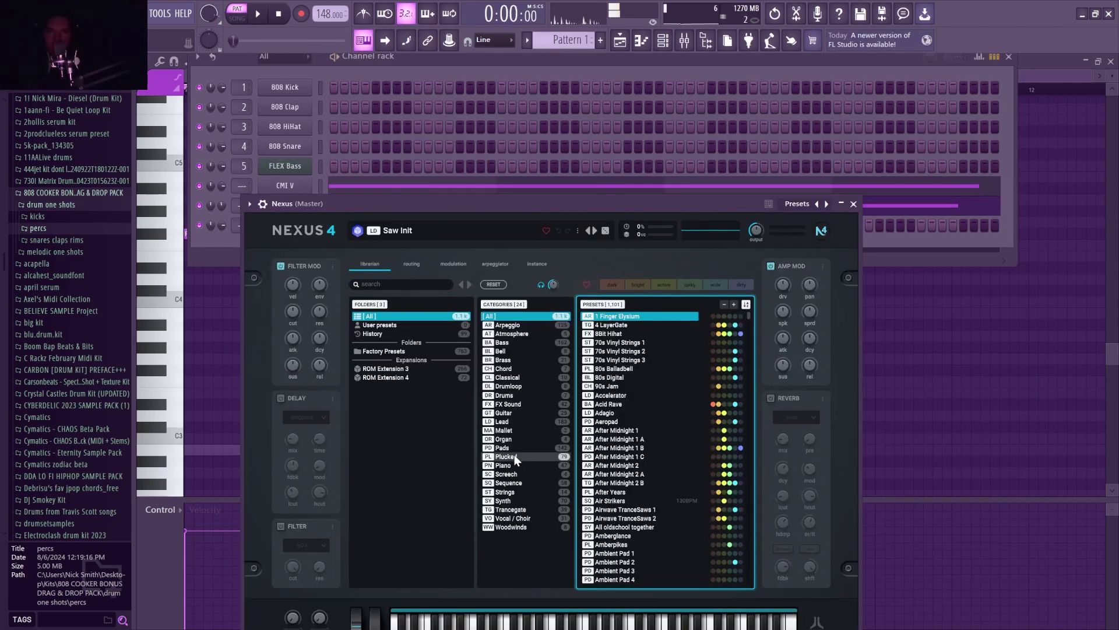
# - Load the Saw Cloud B preset from Nexus's Trancegate category and close the plugin window
pyautogui.click(509, 508)
pyautogui.click(647, 443)
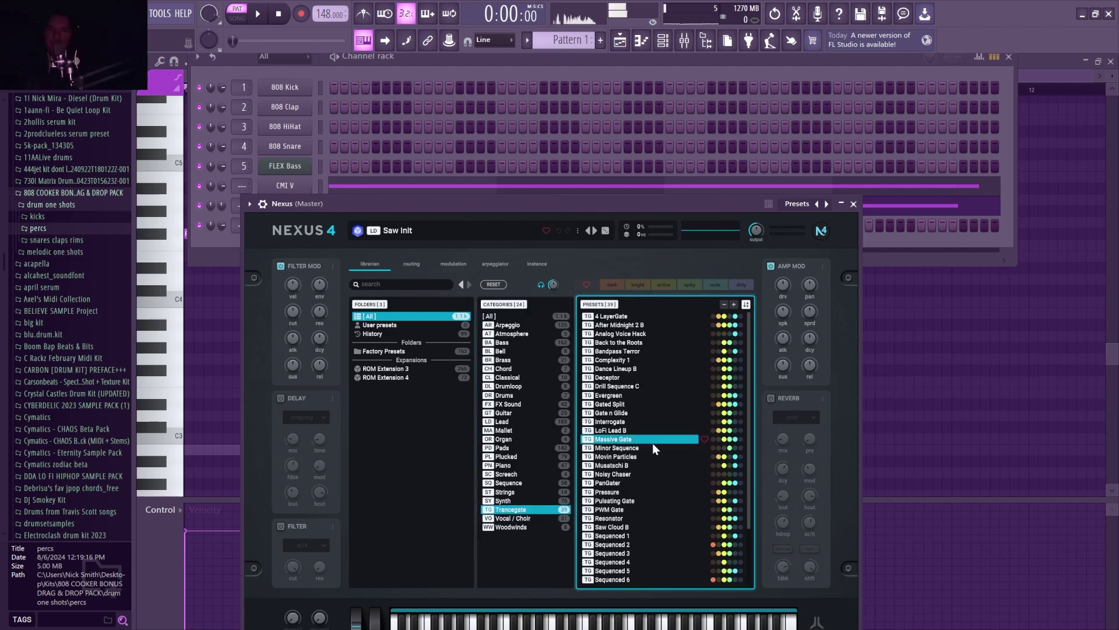
pyautogui.scroll(-3, 641, 446)
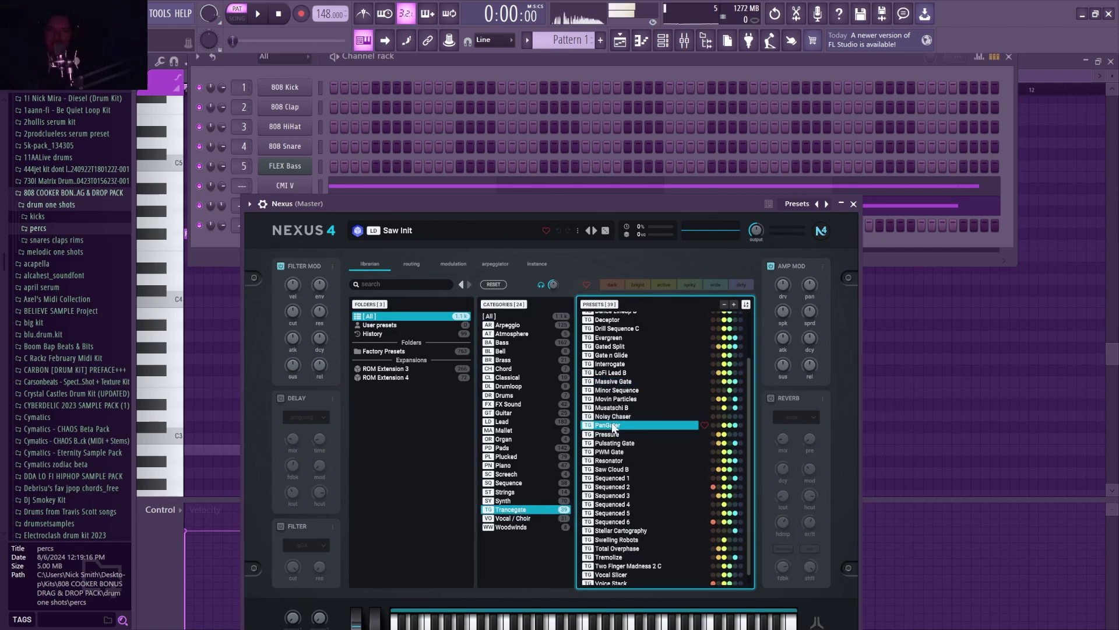
pyautogui.scroll(-1, 618, 443)
pyautogui.click(626, 458)
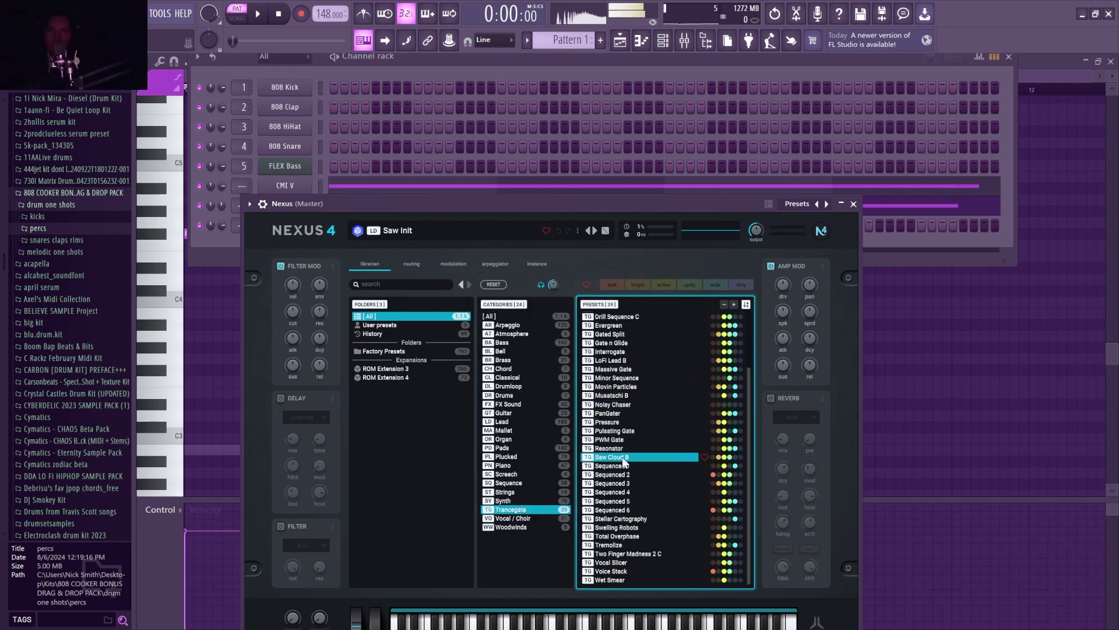
pyautogui.click(853, 204)
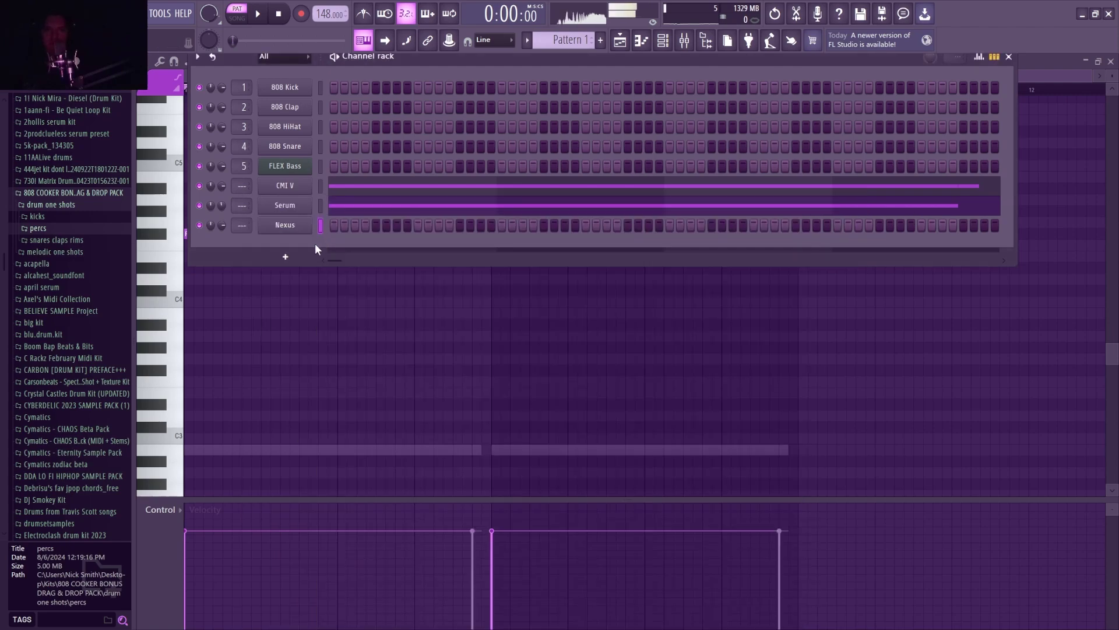
# - Place an F#6 note about 3.75 bars long at bar 1 in Nexus's piano roll during playback
pyautogui.press('space')
pyautogui.rightClick(288, 225)
pyautogui.click(335, 223)
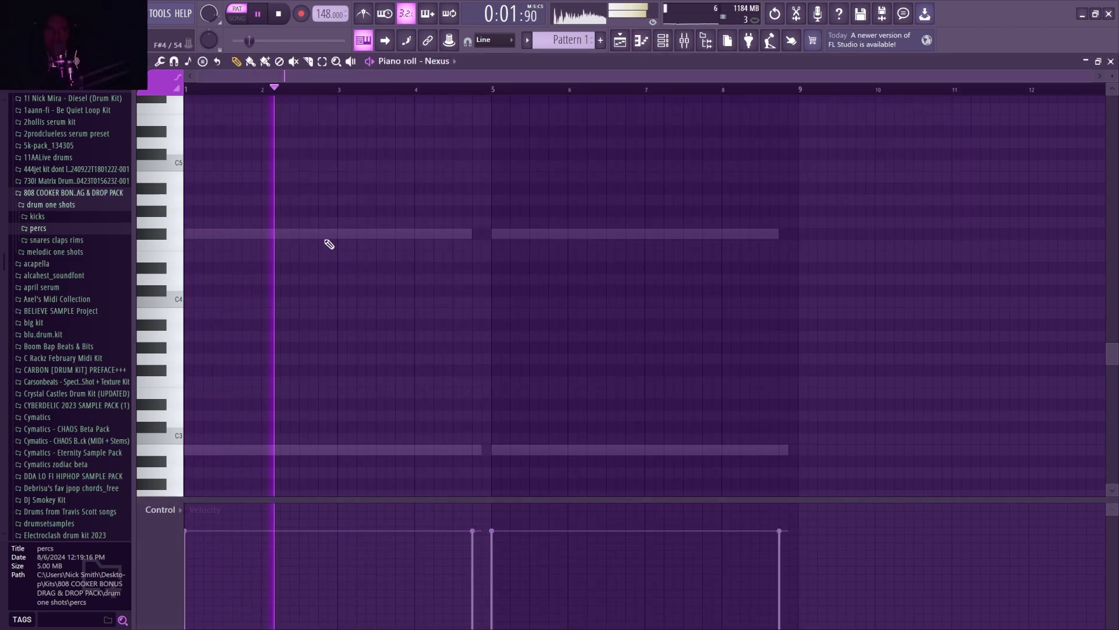
pyautogui.scroll(1, 274, 233)
pyautogui.scroll(4, 245, 227)
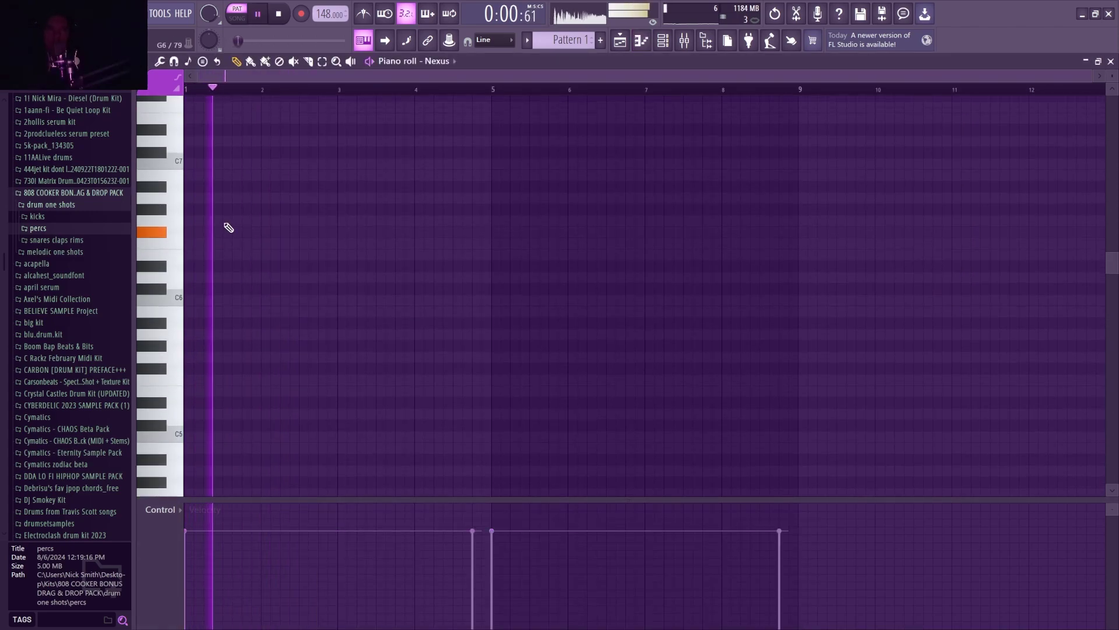
pyautogui.click(192, 233)
# - Assign the Nexus channel to mixer track 6 from its plugin wrapper
pyautogui.click(681, 41)
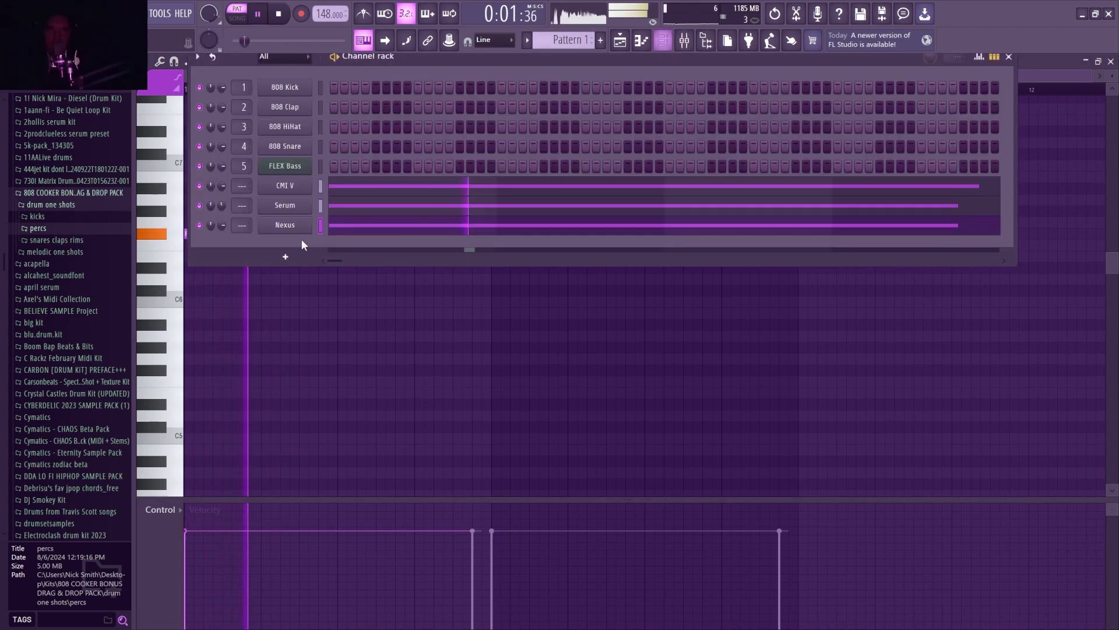
pyautogui.click(288, 225)
pyautogui.click(264, 205)
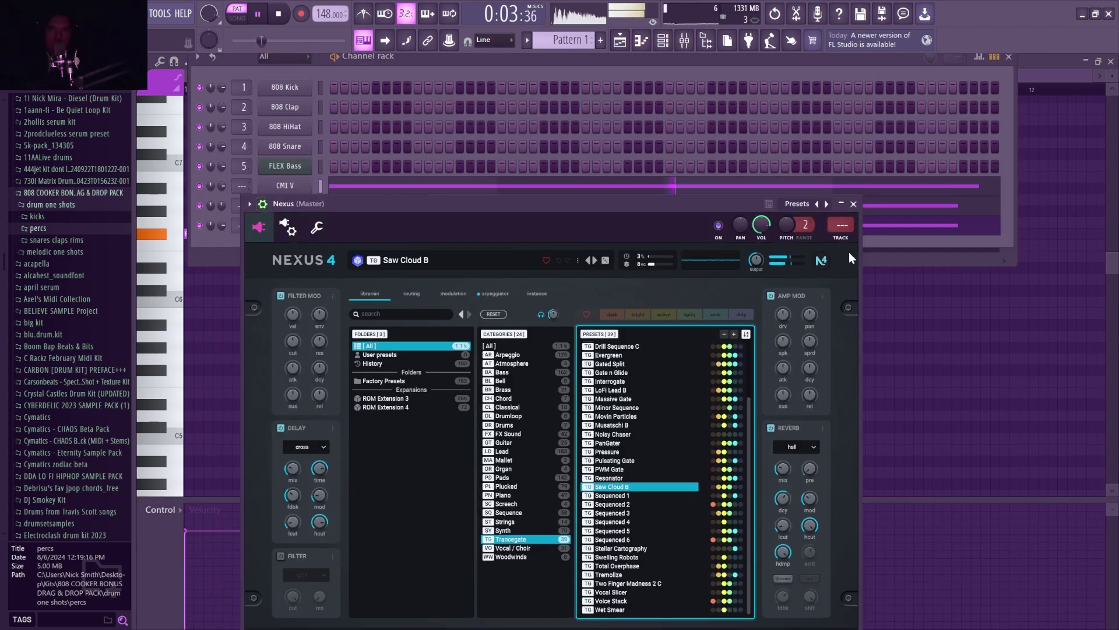
pyautogui.rightClick(833, 229)
pyautogui.click(903, 233)
# - Load Gross Beat in slot 1 of the Nexus mixer track and apply the Trance Gt 2 volume preset
pyautogui.click(971, 102)
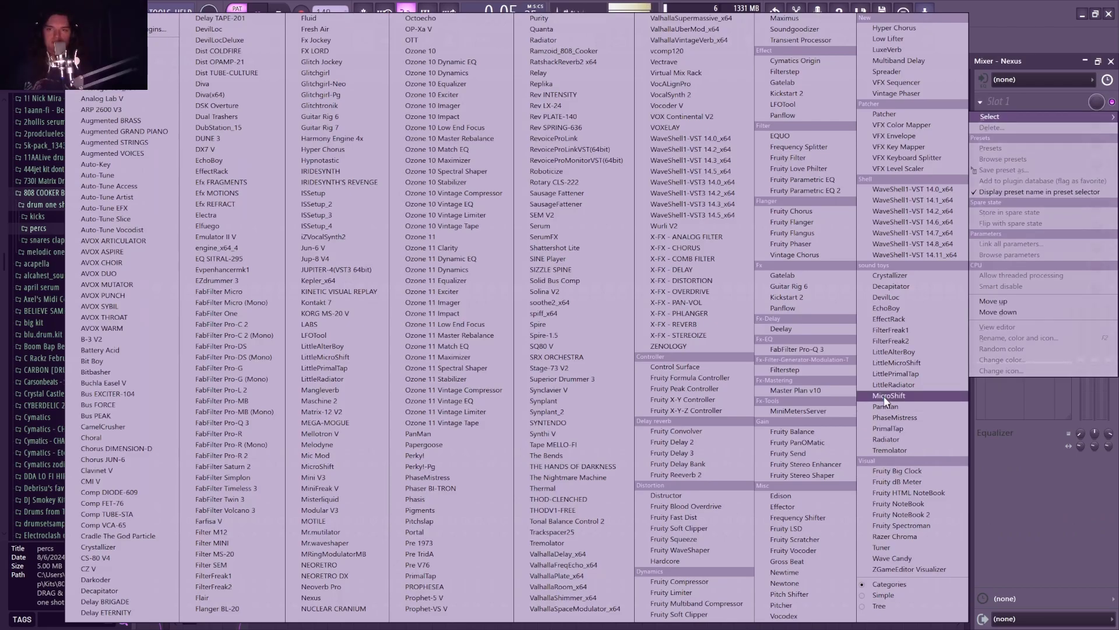
pyautogui.click(788, 561)
pyautogui.click(352, 410)
pyautogui.press('space')
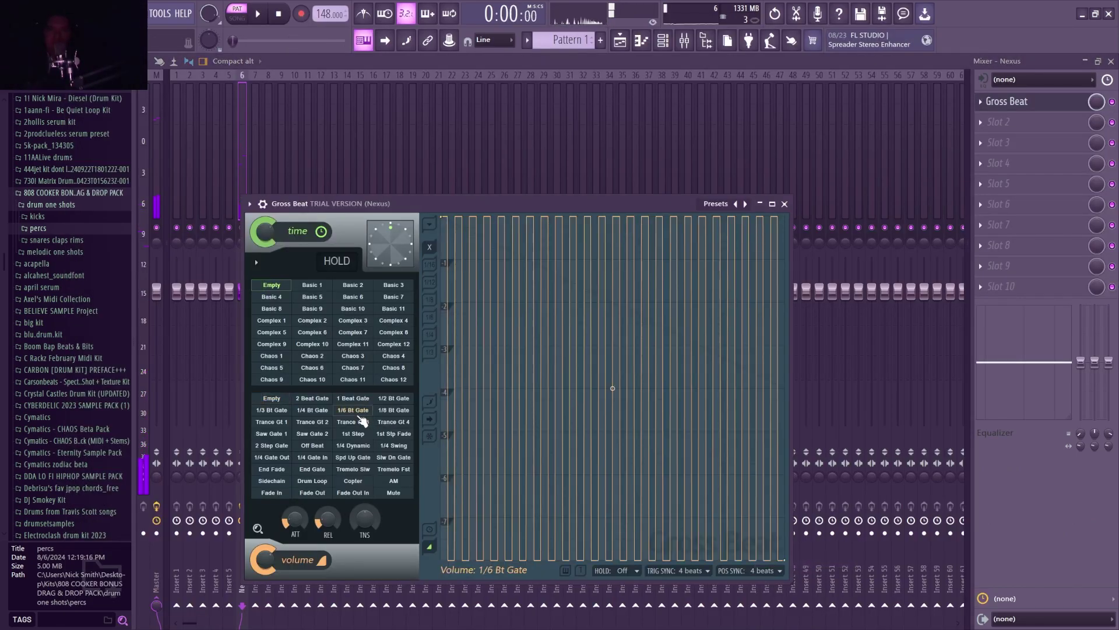
pyautogui.click(327, 420)
pyautogui.press('space')
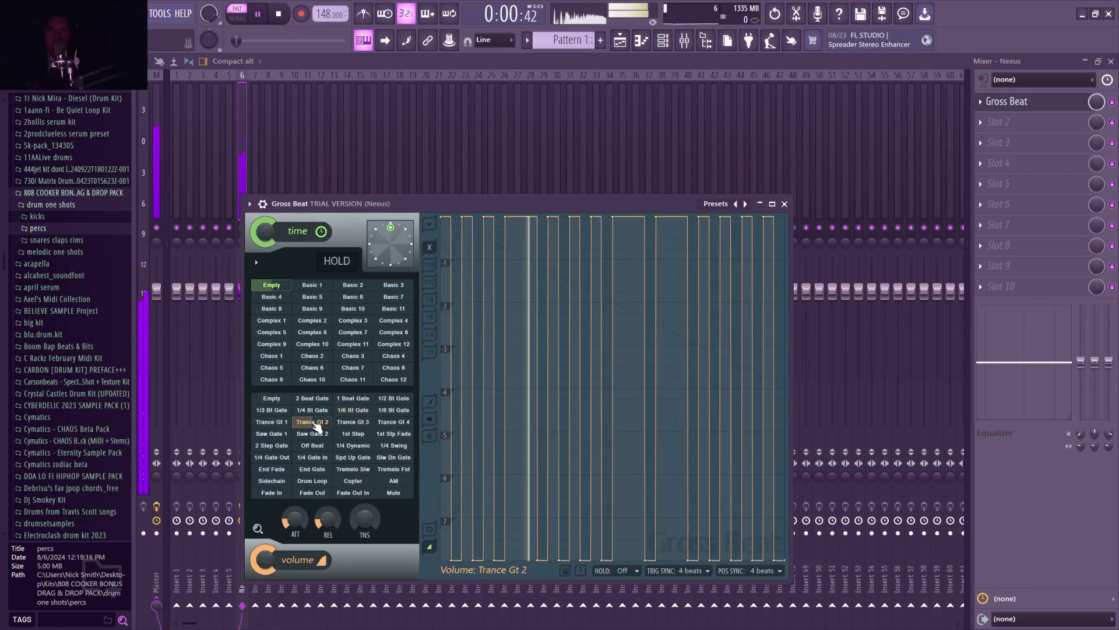
# - Shorten Nexus's F#6 note to one bar and add one-bar notes B5 in bar 2 and B6 in bar 3
pyautogui.press('F7')
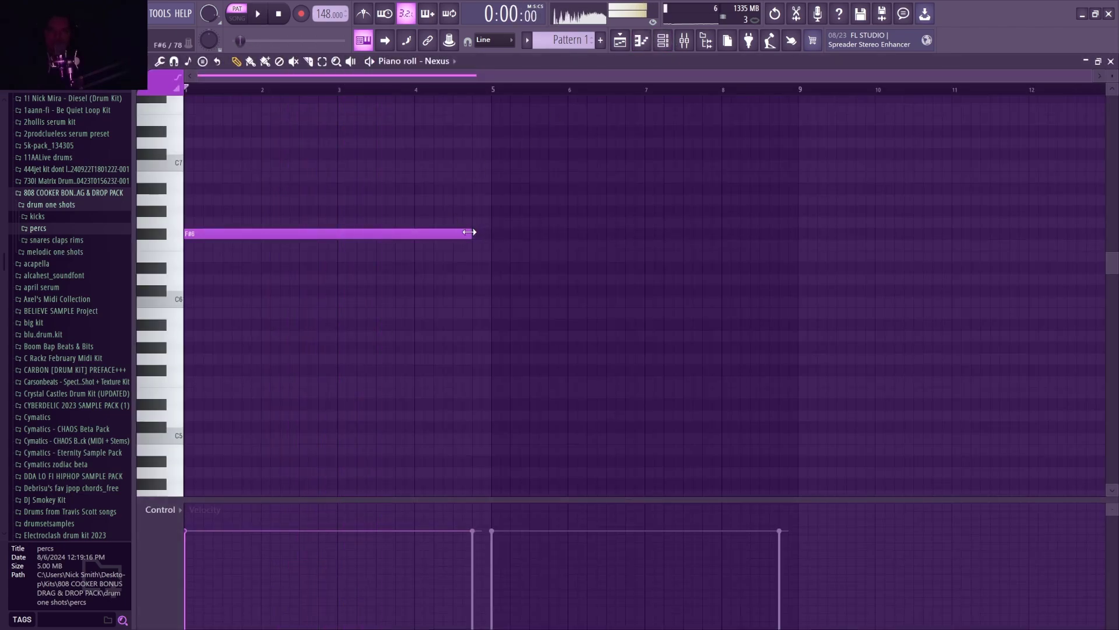
pyautogui.moveTo(472, 234); pyautogui.dragTo(262, 235)
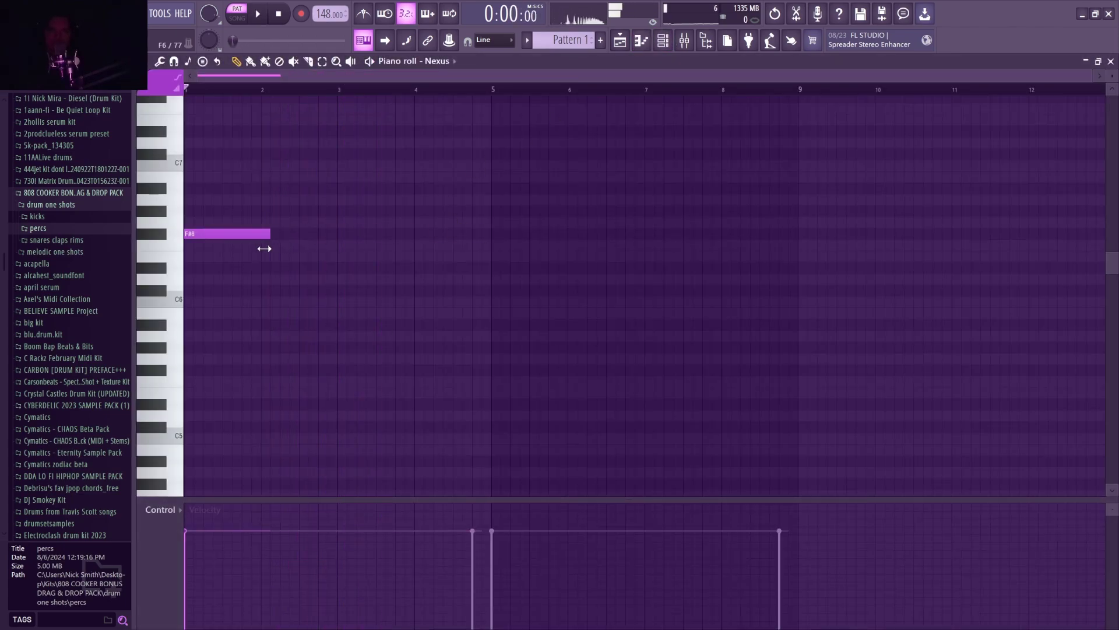
pyautogui.click(269, 313)
pyautogui.click(343, 177)
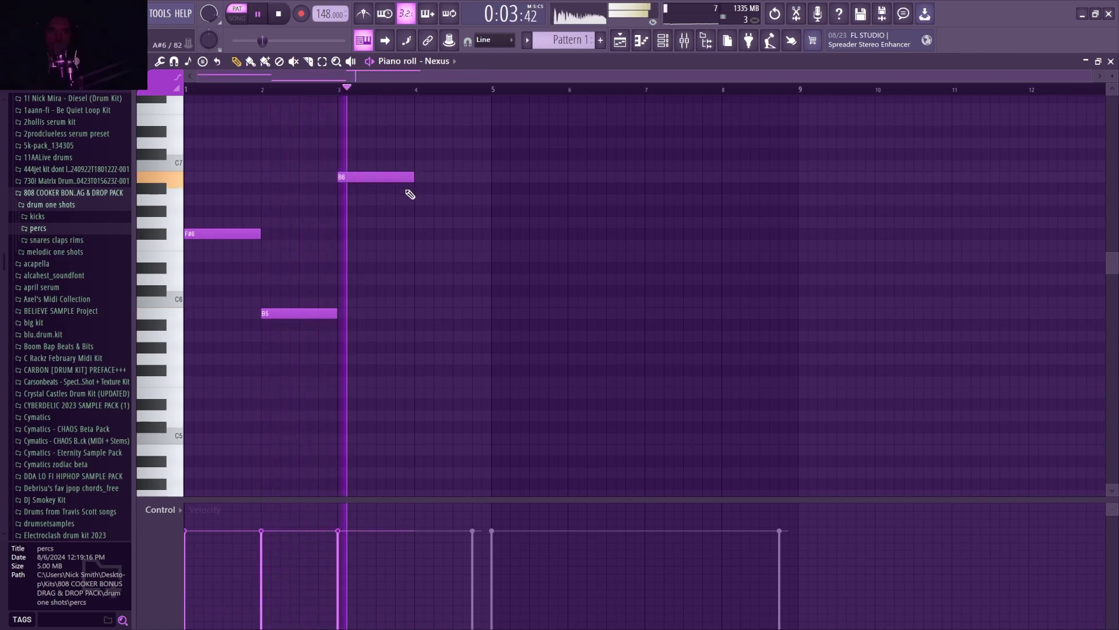
# - Try G#6, A6 and B6 as the bar 4 note of the Nexus melody, replaying from bar 4
pyautogui.click(420, 200)
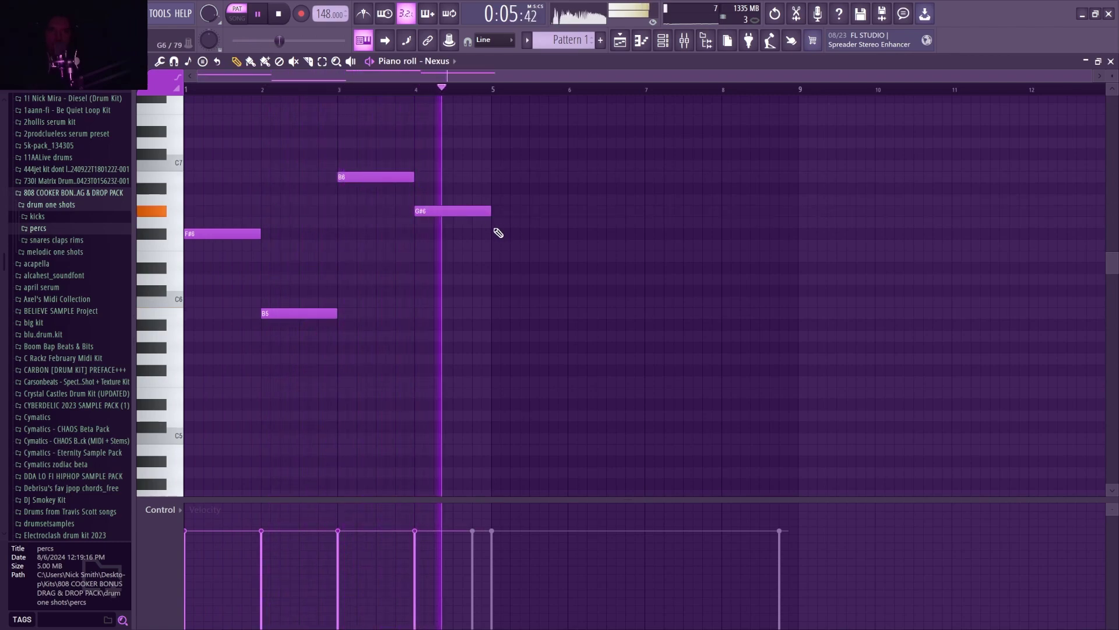
pyautogui.press('space')
pyautogui.press('space')
pyautogui.click(420, 88)
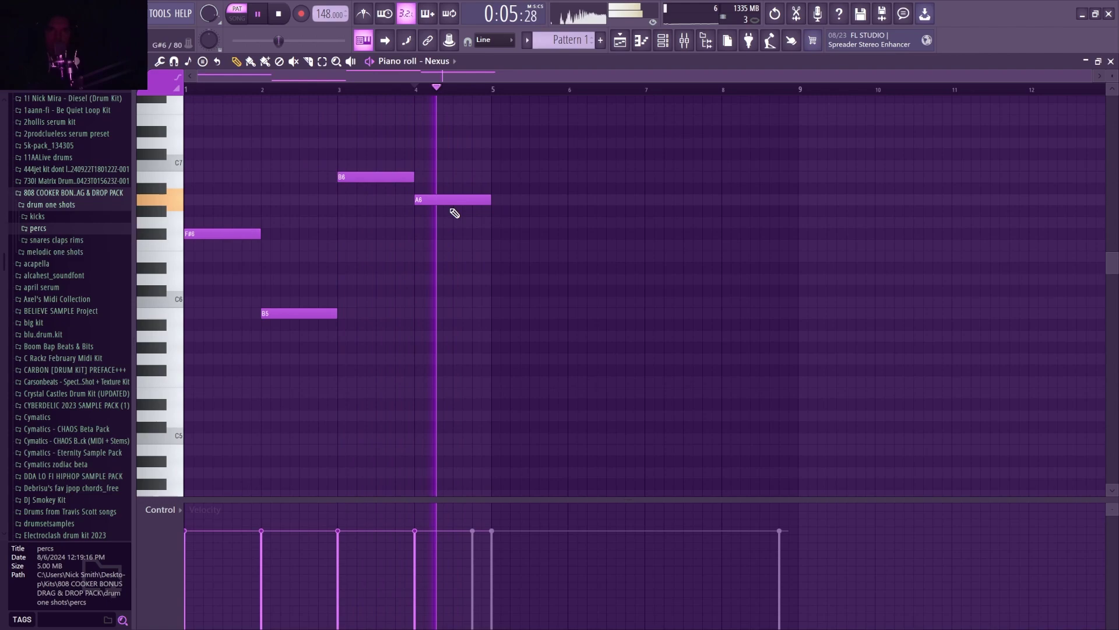
pyautogui.rightClick(440, 202)
pyautogui.click(420, 177)
pyautogui.press('space')
pyautogui.rightClick(420, 177)
pyautogui.press('space')
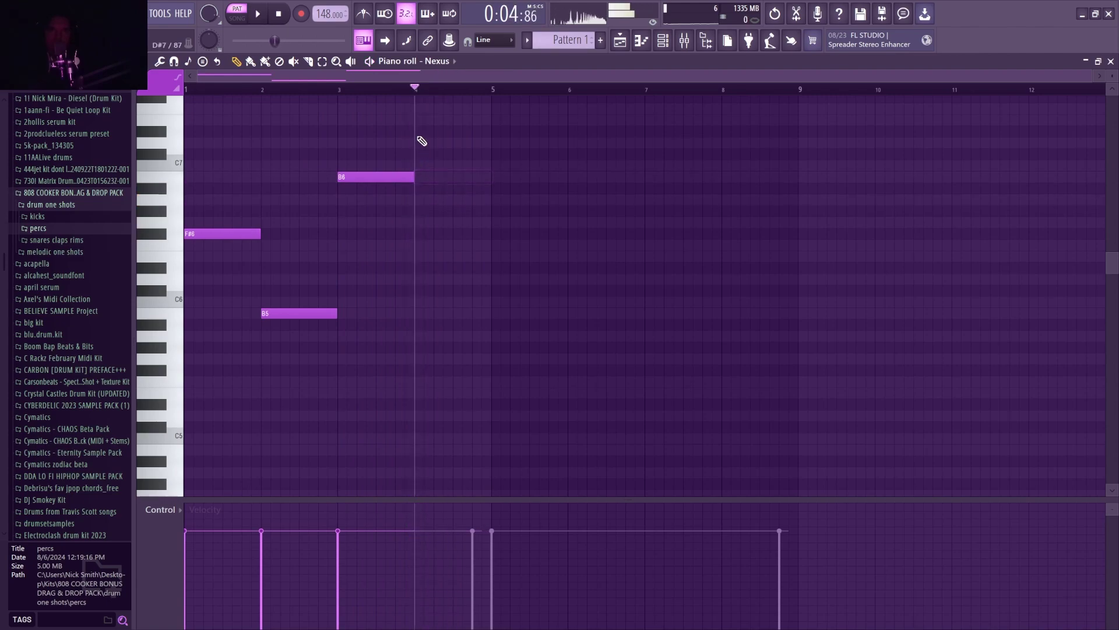
# - Continue the Nexus melody with one-bar notes E7, F#7, B6, D7 and C#7 in bars 4 to 8
pyautogui.click(422, 121)
pyautogui.press('space')
pyautogui.scroll(3, 496, 114)
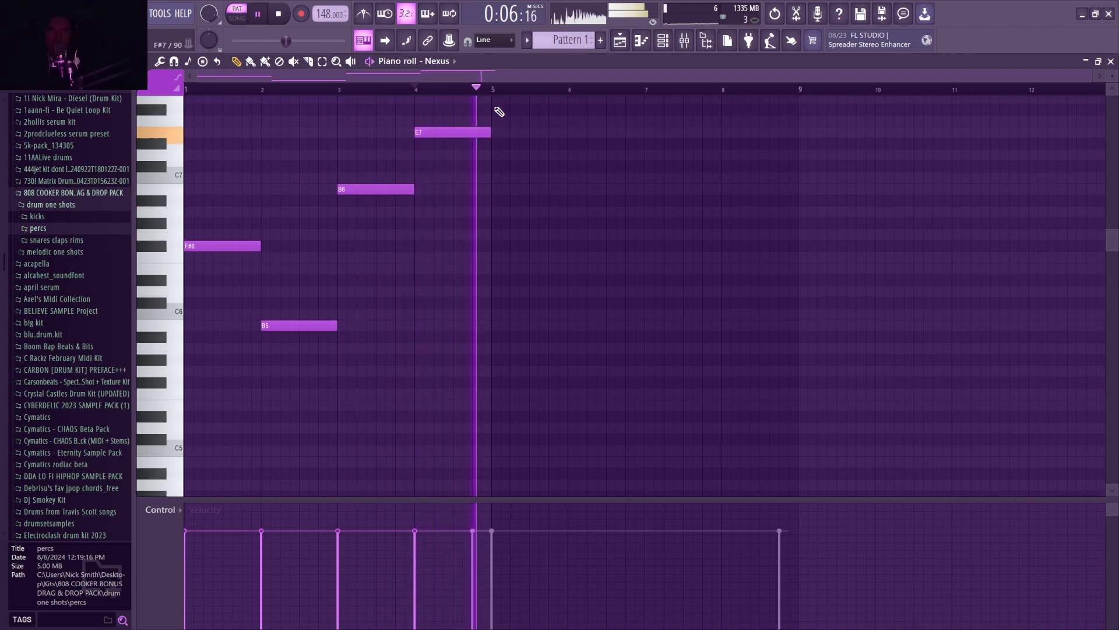
pyautogui.press('space')
pyautogui.click(502, 200)
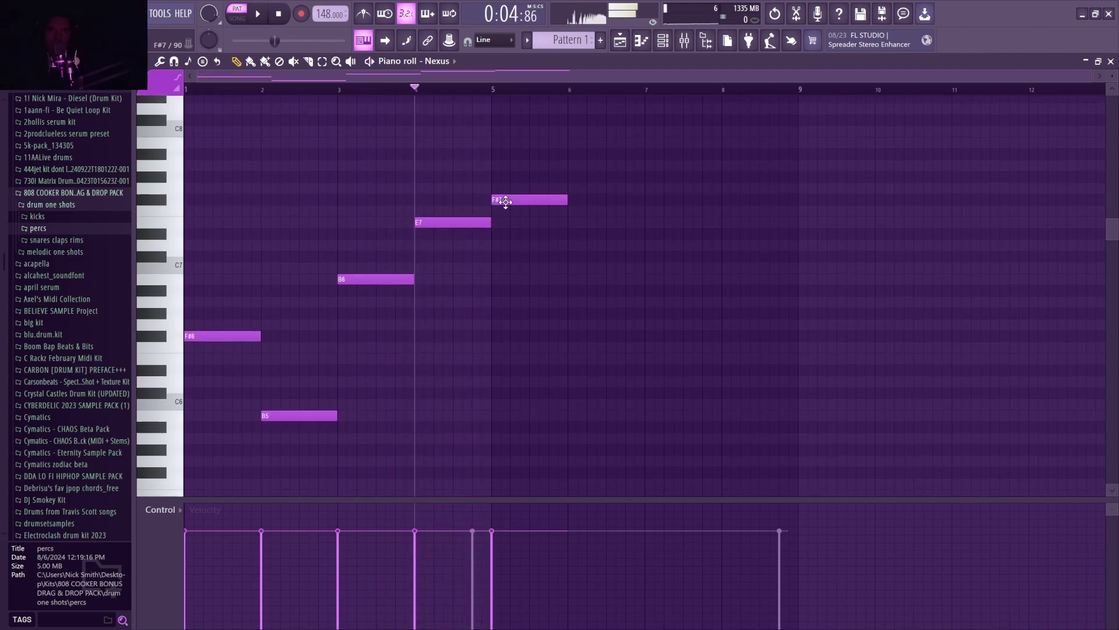
pyautogui.click(574, 280)
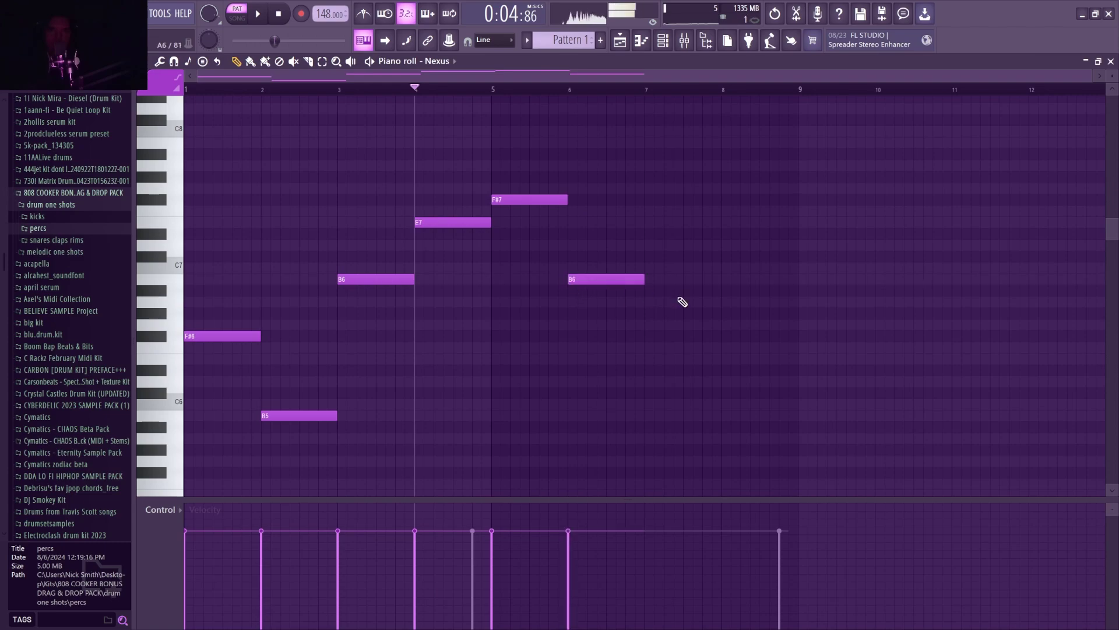
pyautogui.click(726, 258)
# - Replay the Nexus melody and try an extra F#7 note just after the start of bar 3
pyautogui.press('space')
pyautogui.click(225, 89)
pyautogui.click(350, 200)
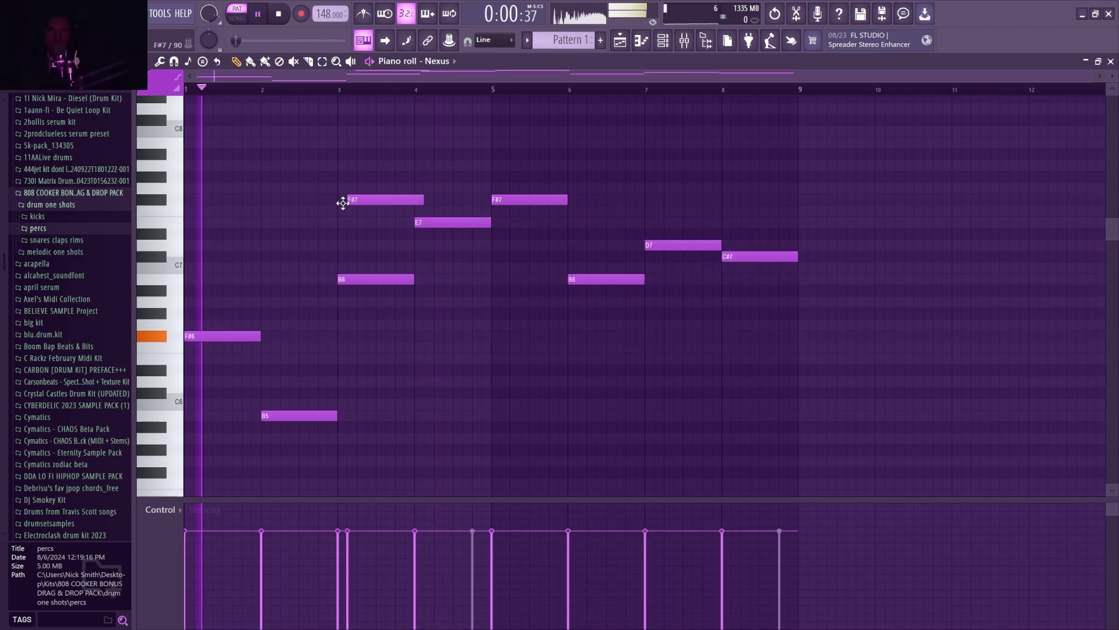
pyautogui.rightClick(350, 201)
# - Lower the Nexus mixer track's volume fader slightly
pyautogui.click(663, 40)
pyautogui.click(685, 41)
pyautogui.moveTo(229, 290); pyautogui.dragTo(242, 303)
pyautogui.rightClick(231, 304)
pyautogui.click(239, 310)
# - Search the sample browser for "snappy clap" and add KSHMR Clap 20 - Snappy 03 as a new channel
pyautogui.click(663, 41)
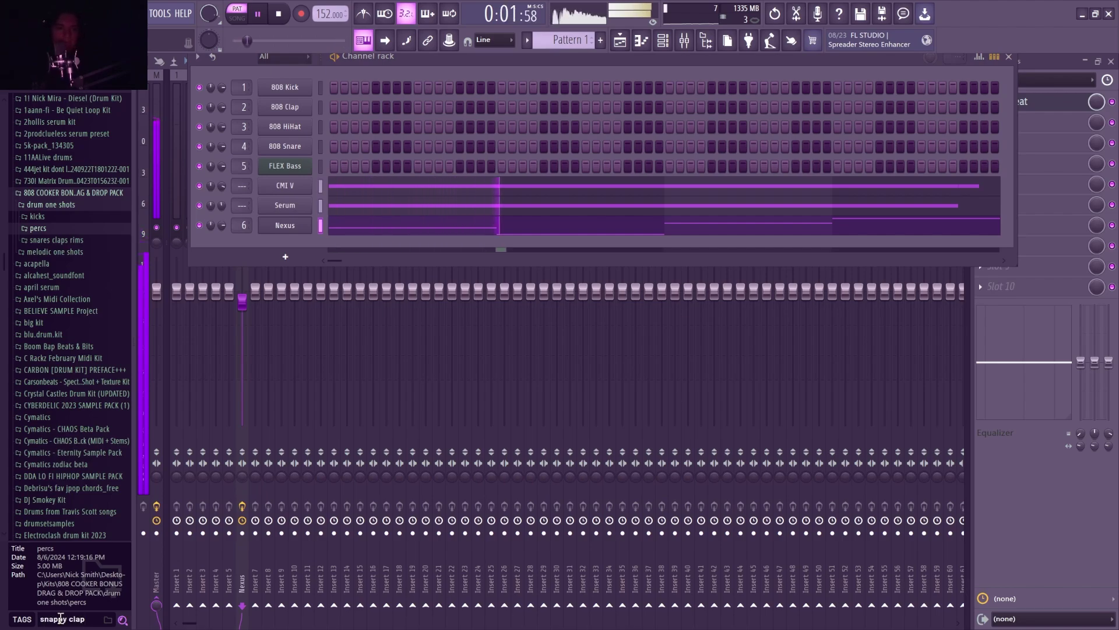
pyautogui.press('Return')
pyautogui.click(85, 154)
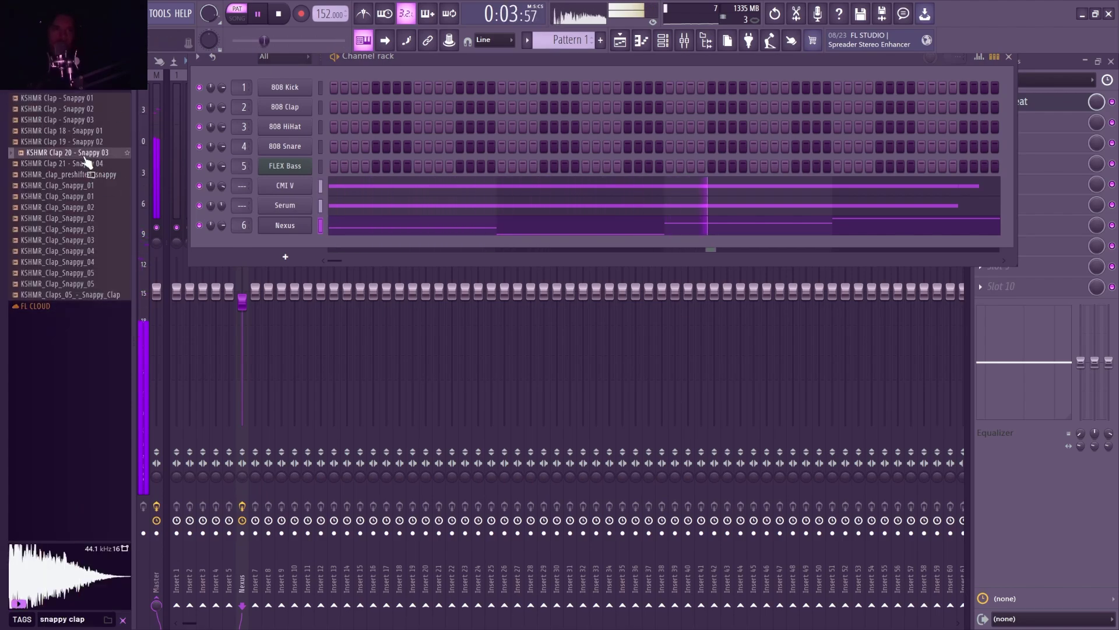
pyautogui.moveTo(85, 162); pyautogui.dragTo(282, 257)
# - Fill the clap channel every 4 steps from step 1 with a sequence length of 128, and turn off step looping
pyautogui.rightClick(313, 239)
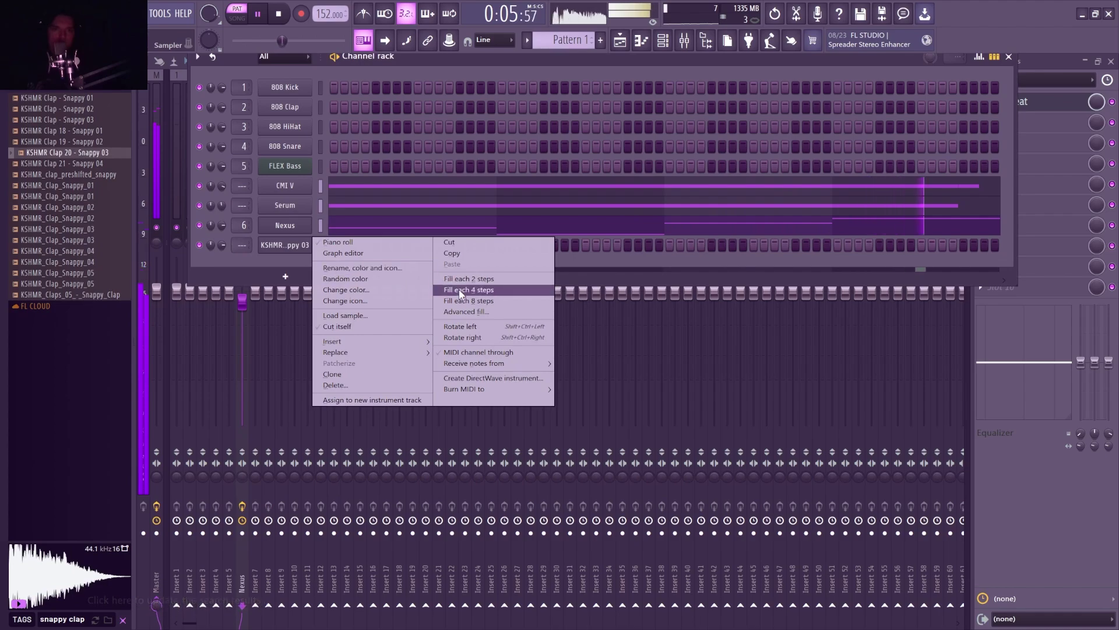
pyautogui.click(465, 311)
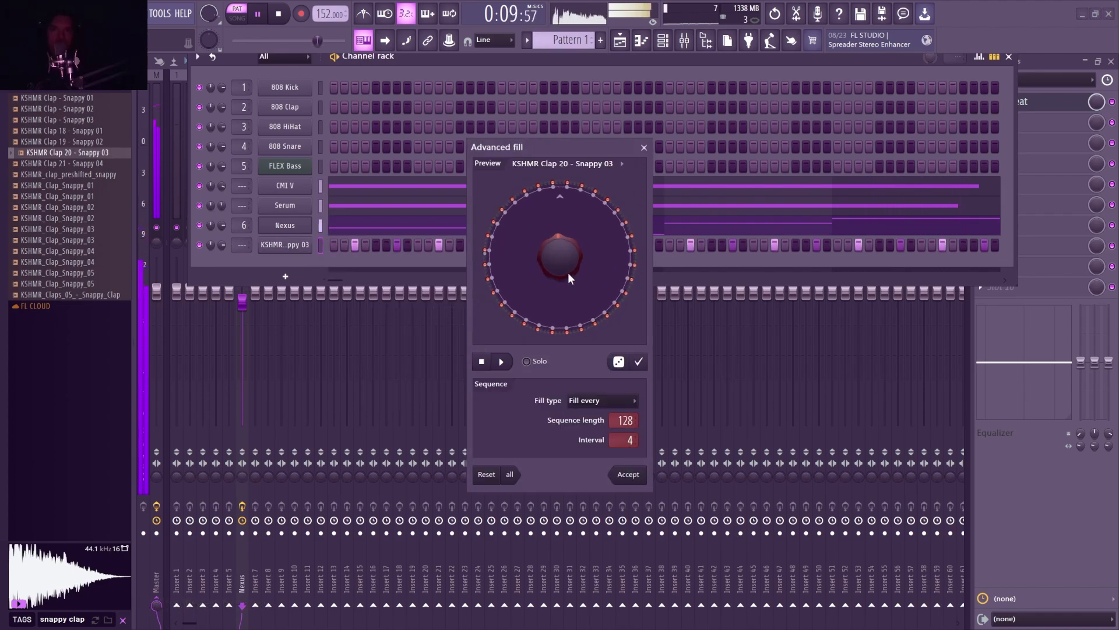
pyautogui.scroll(-2, 569, 272)
pyautogui.click(628, 472)
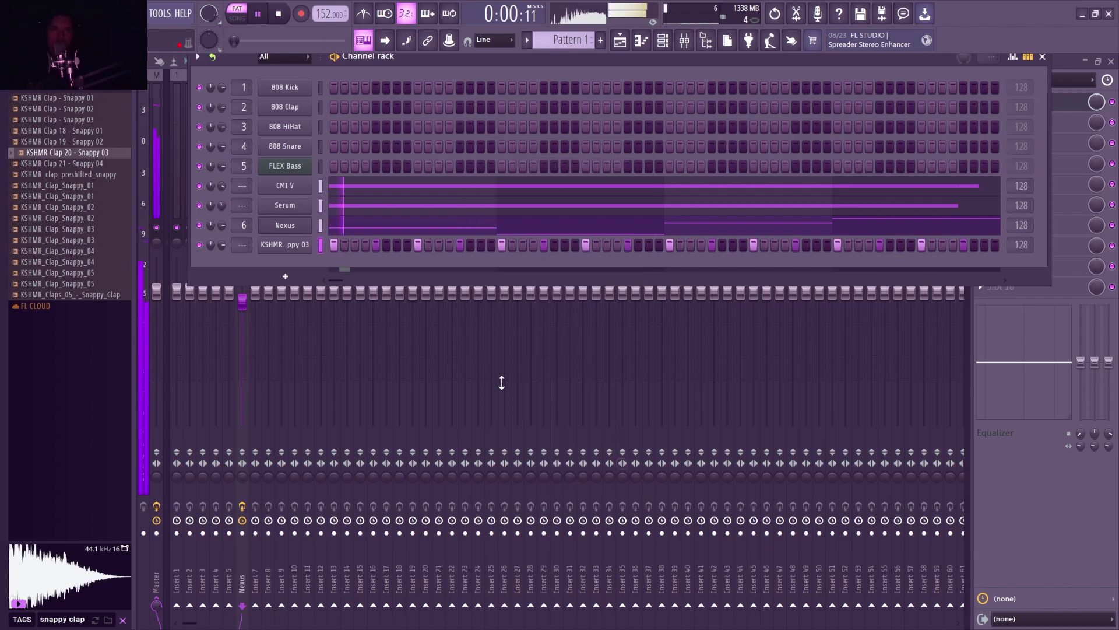
pyautogui.click(213, 57)
# - Toggle playback and open the clap channel's piano roll
pyautogui.press('space')
pyautogui.rightClick(307, 246)
pyautogui.click(334, 244)
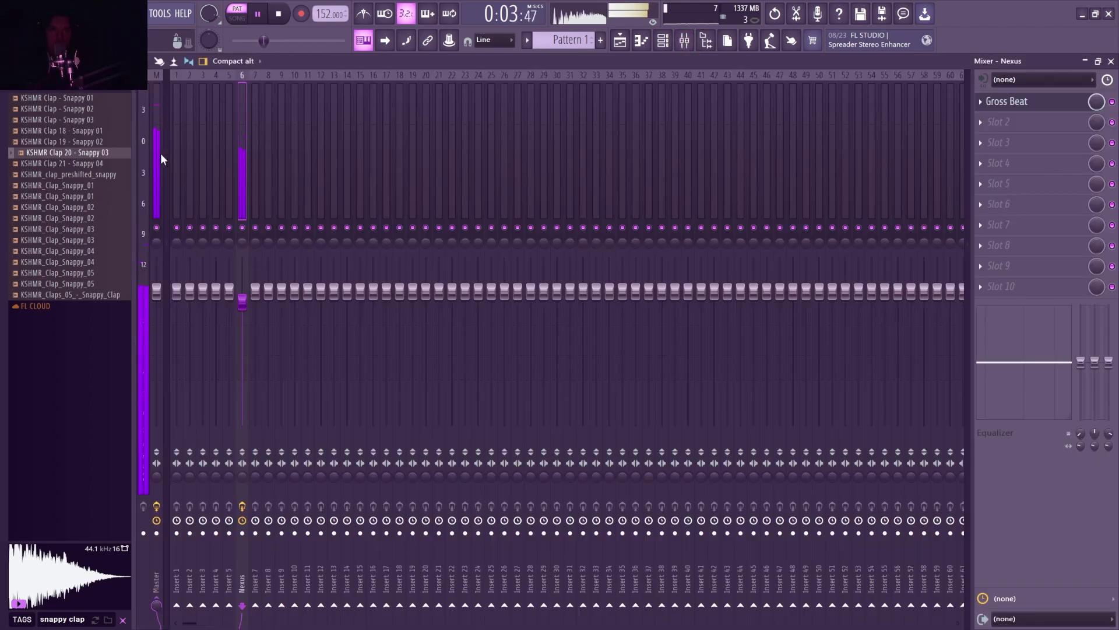
# - Load Fruity Soft Clipper in slot 5 of the Master mixer track and close its window
pyautogui.press('F9')
pyautogui.click(1061, 190)
pyautogui.moveTo(991, 199)
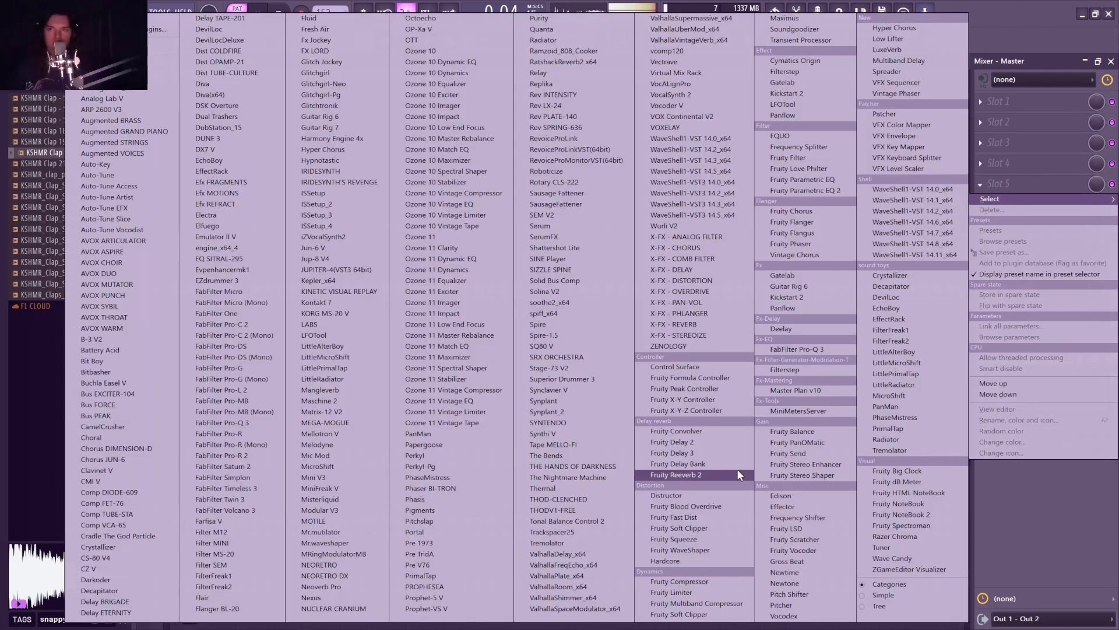
pyautogui.click(705, 614)
pyautogui.click(416, 203)
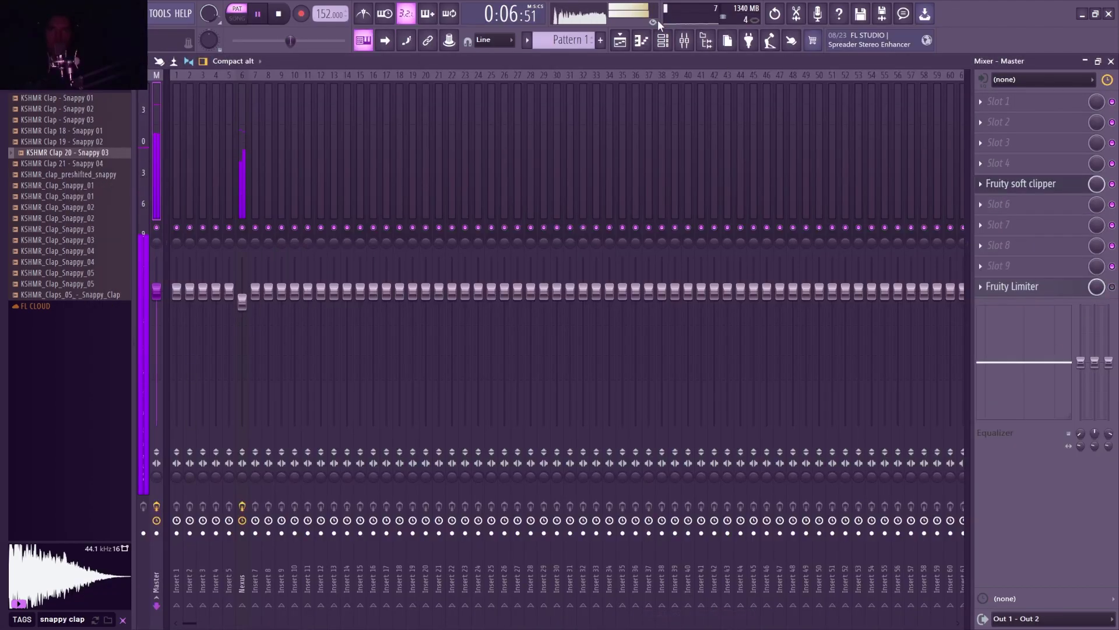
# - Add a second Serum instrument channel and enable its mono and legato voicing
pyautogui.press('F6')
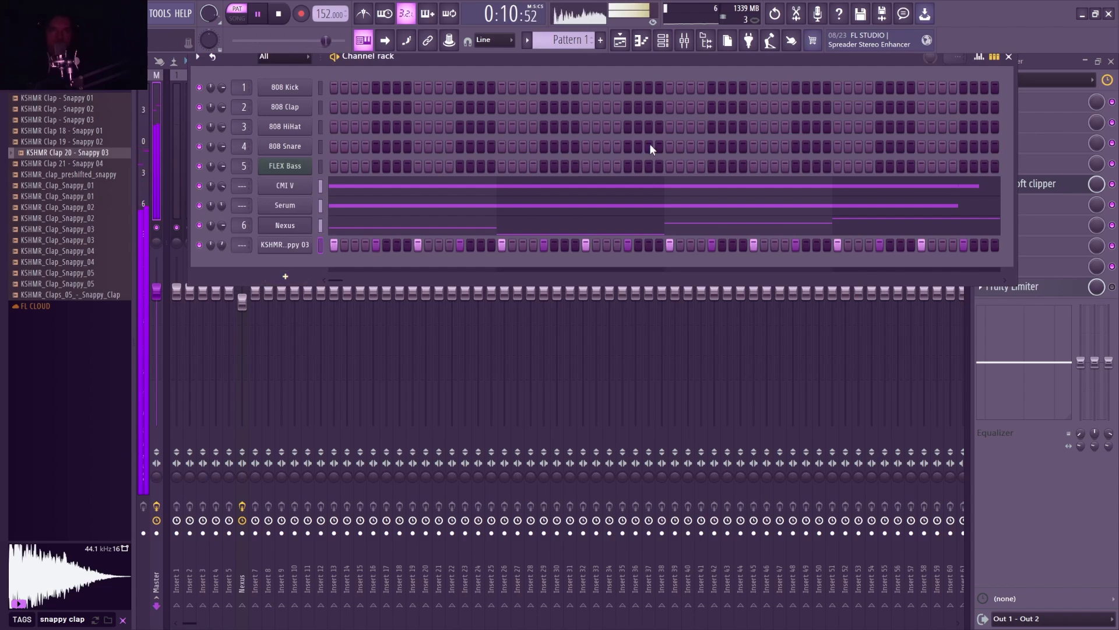
pyautogui.click(285, 280)
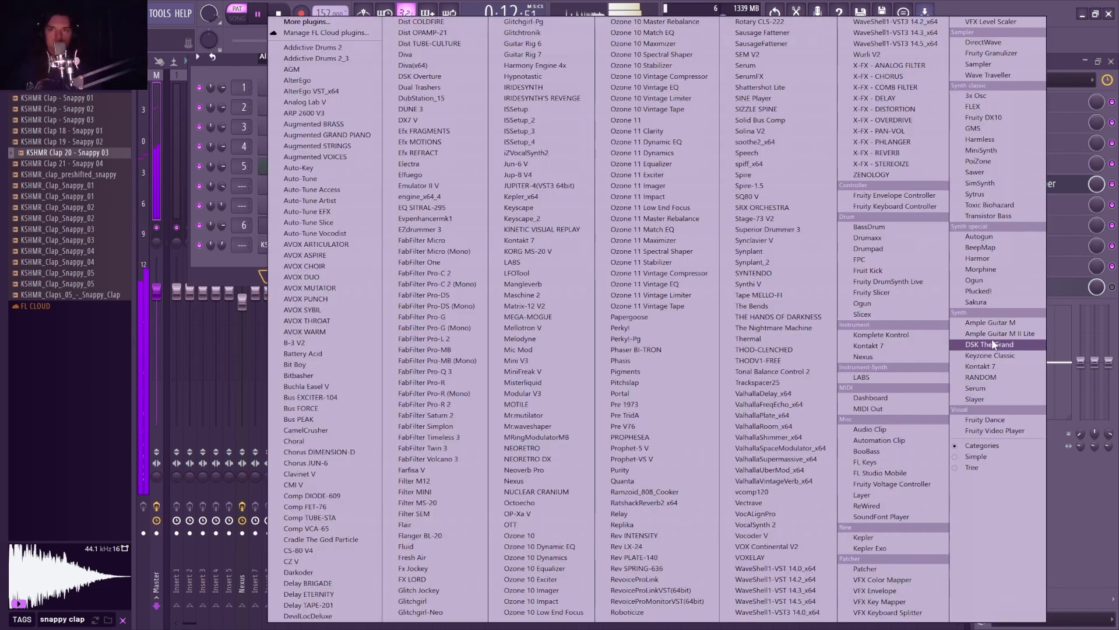
pyautogui.click(979, 387)
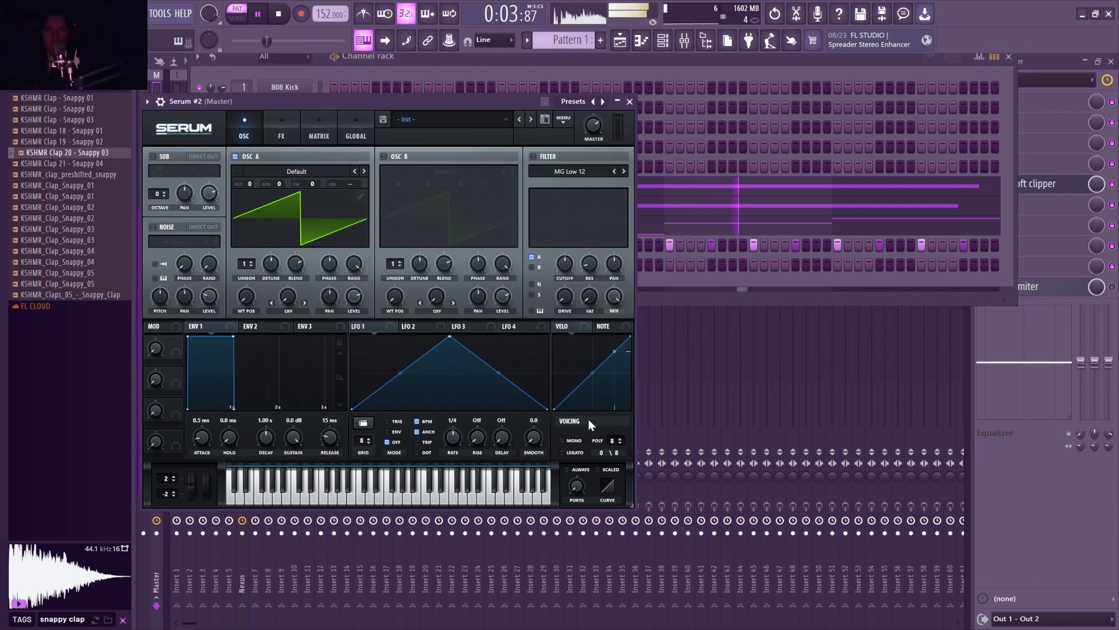
pyautogui.click(563, 440)
pyautogui.click(563, 452)
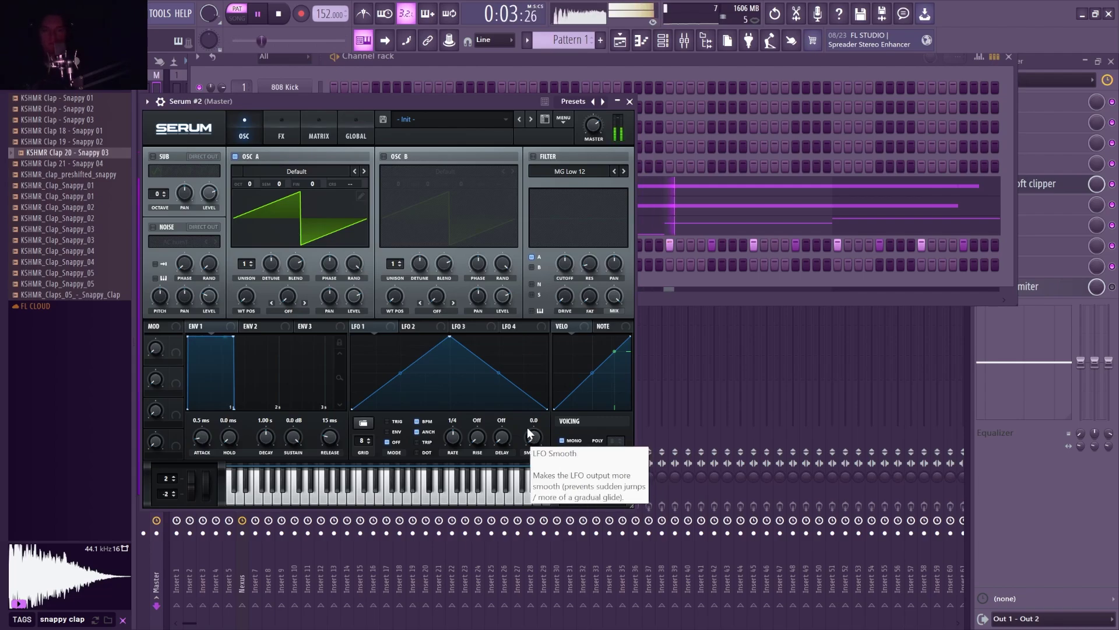
# - In Serum #2's piano roll, place one-bar notes D6 and C#6 on beats 3 and 4 of bar 4, and F#5 at bar 5
pyautogui.click(631, 101)
pyautogui.rightClick(296, 268)
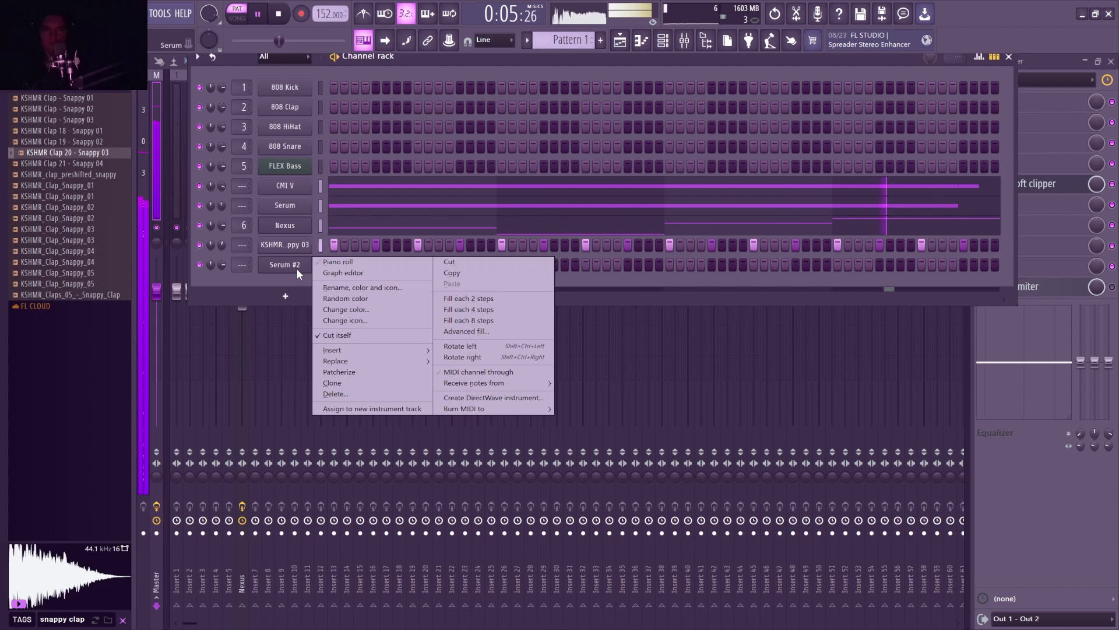
pyautogui.click(318, 272)
pyautogui.press('space')
pyautogui.scroll(-3, 447, 372)
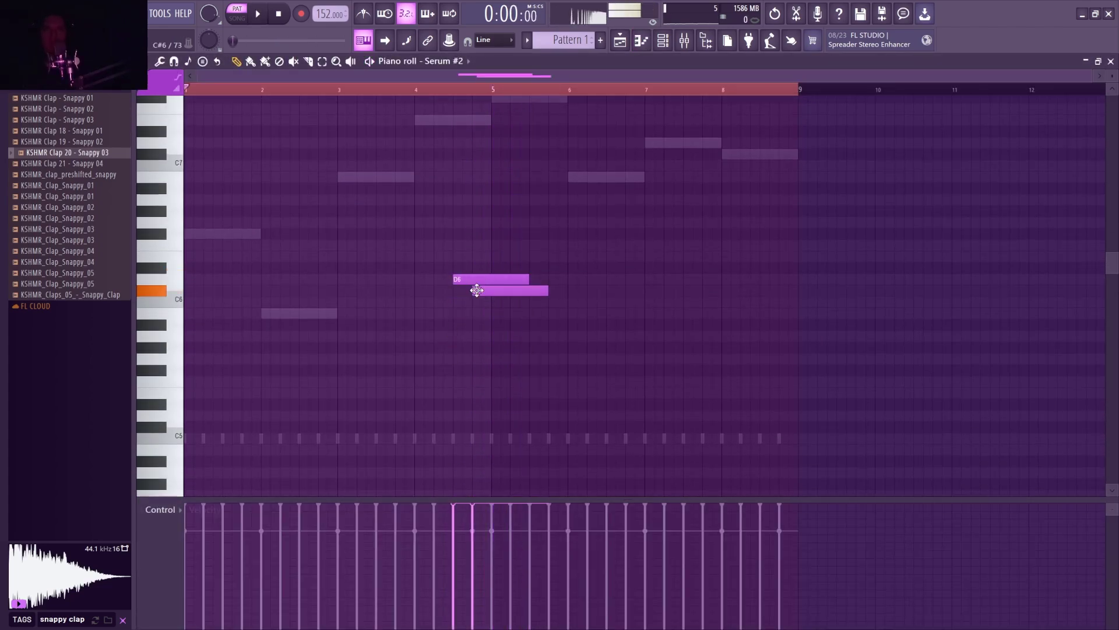
pyautogui.click(504, 369)
pyautogui.press('space')
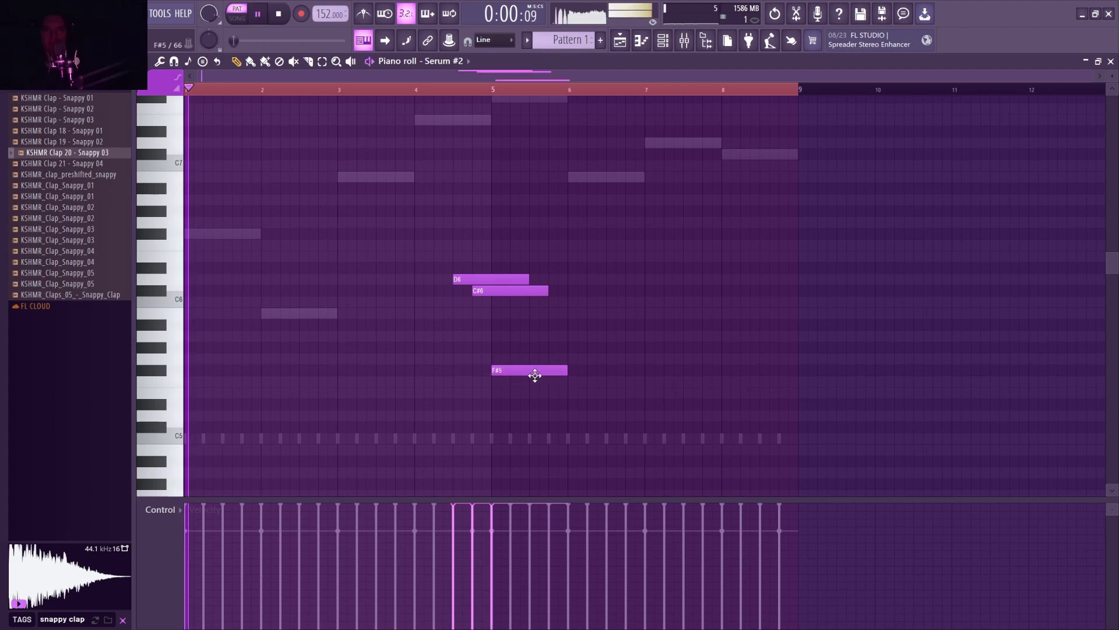
# - Shorten the D6 note to about one and a half beats and trim the C#6 note so it ends at bar 5
pyautogui.moveTo(487, 253); pyautogui.dragTo(481, 279)
pyautogui.hotkey('ctrl', 'l')
pyautogui.click(479, 272)
pyautogui.rightClick(479, 273)
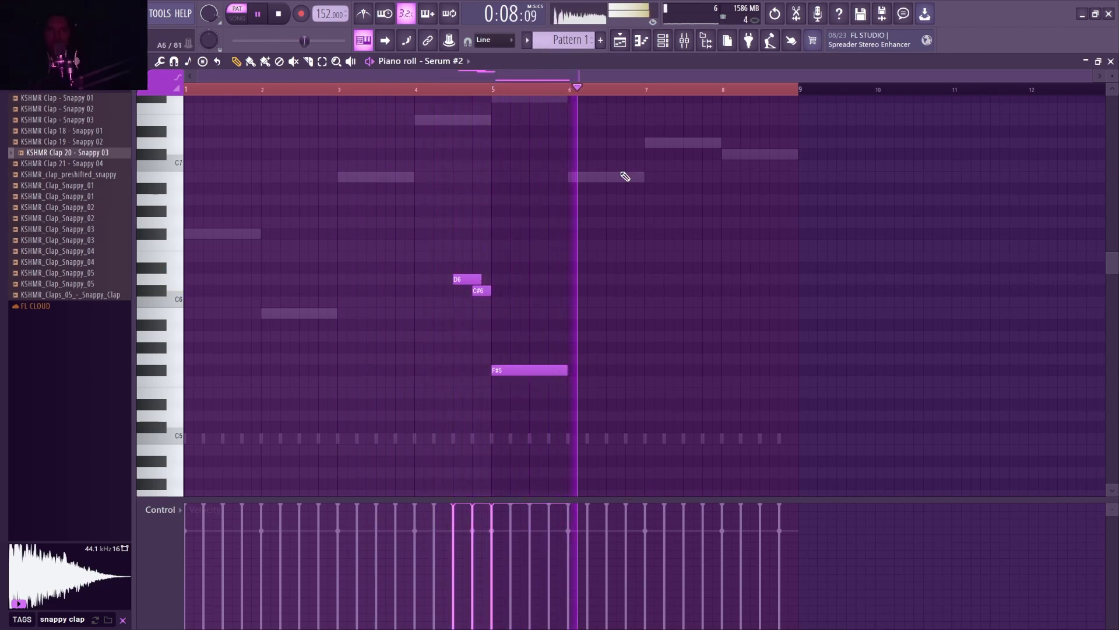
# - Restart playback and assign LFO 1 to oscillator A's level in Serum #2
pyautogui.click(665, 44)
pyautogui.press('space')
pyautogui.press('space')
pyautogui.click(282, 264)
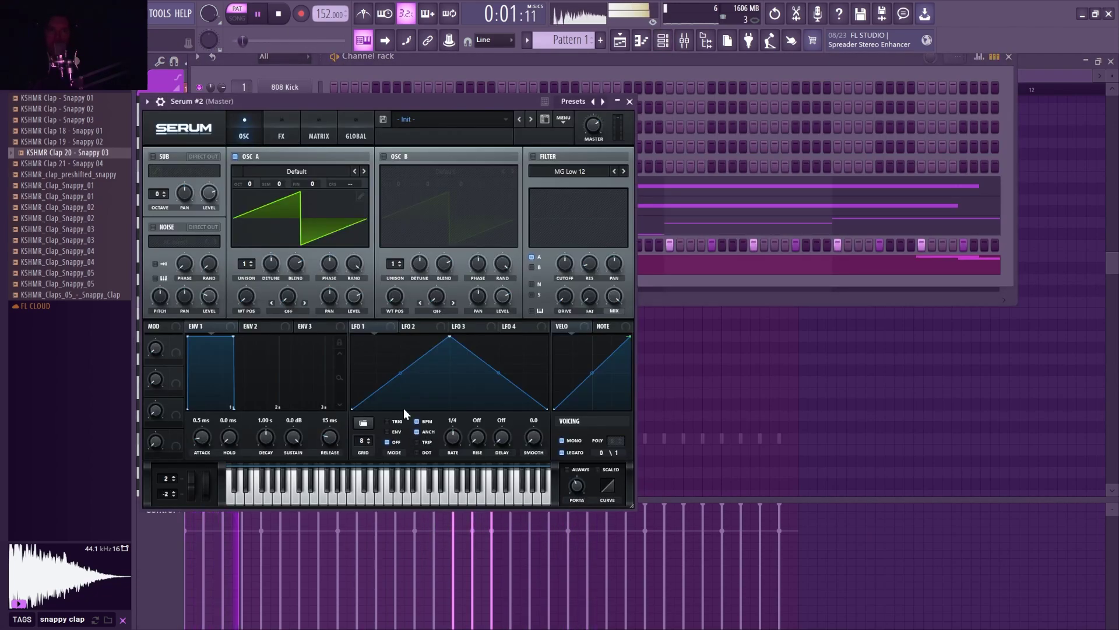
pyautogui.moveTo(380, 328); pyautogui.dragTo(345, 307)
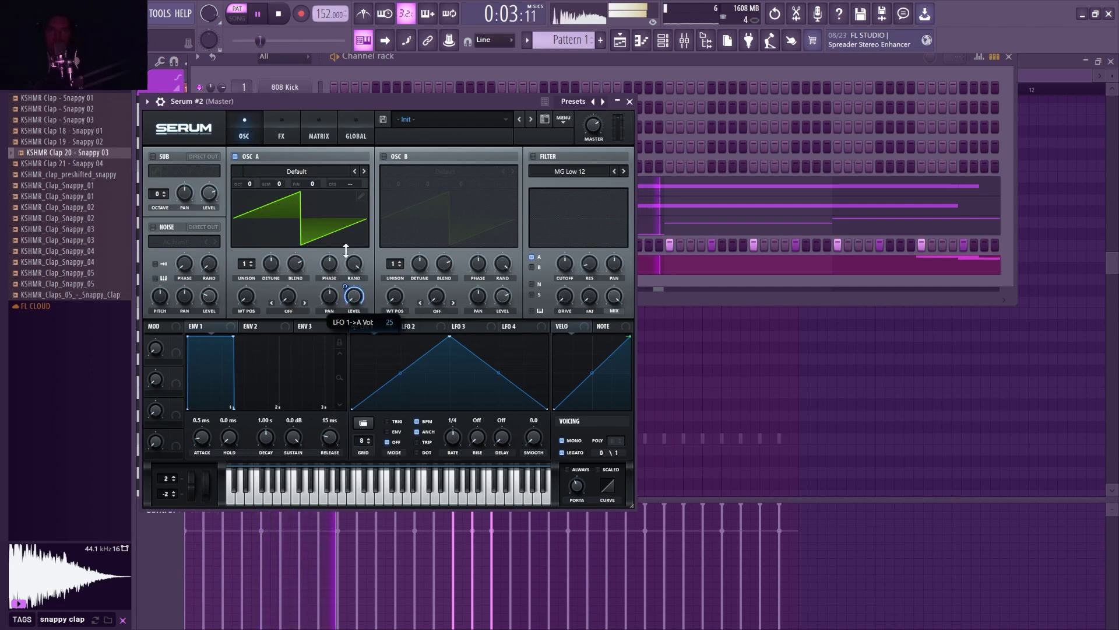
# - Try a preset shape on LFO 1 in place of the triangle
pyautogui.click(363, 422)
pyautogui.moveTo(408, 440)
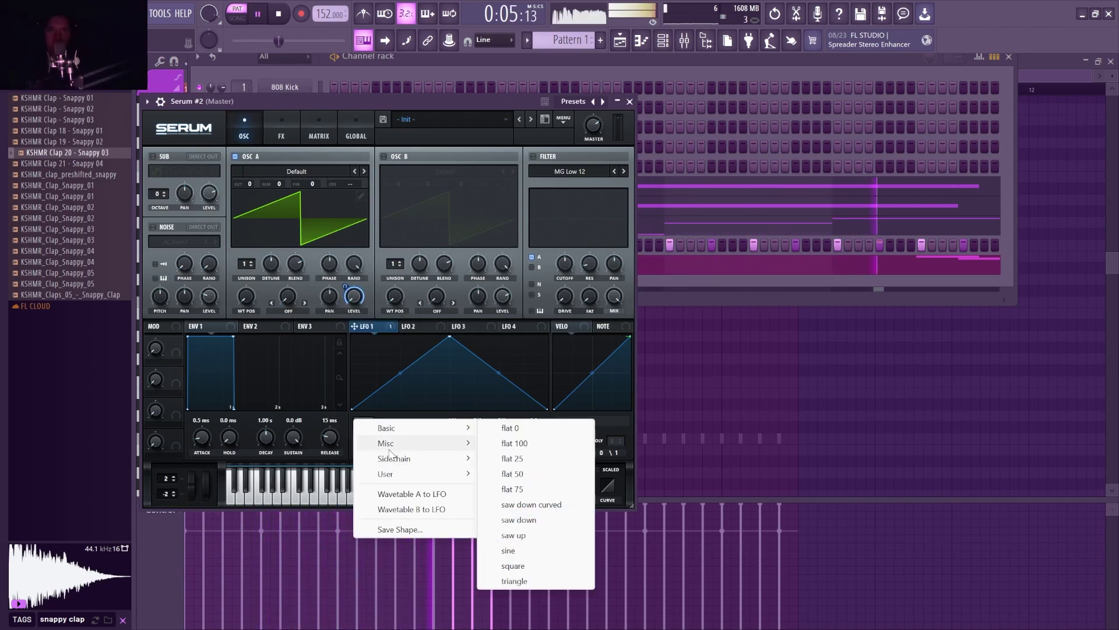
pyautogui.click(532, 493)
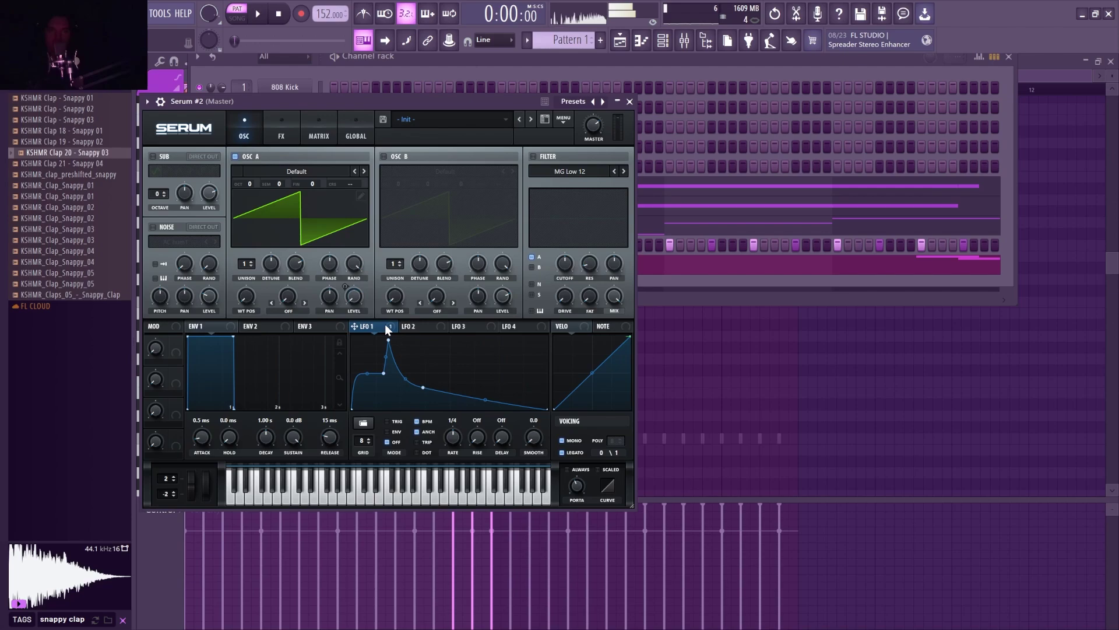
# - Load a smooth S-shaped rising curve from the Sidechain presets into LFO 1 and close Serum #2's window
pyautogui.click(363, 422)
pyautogui.moveTo(419, 497)
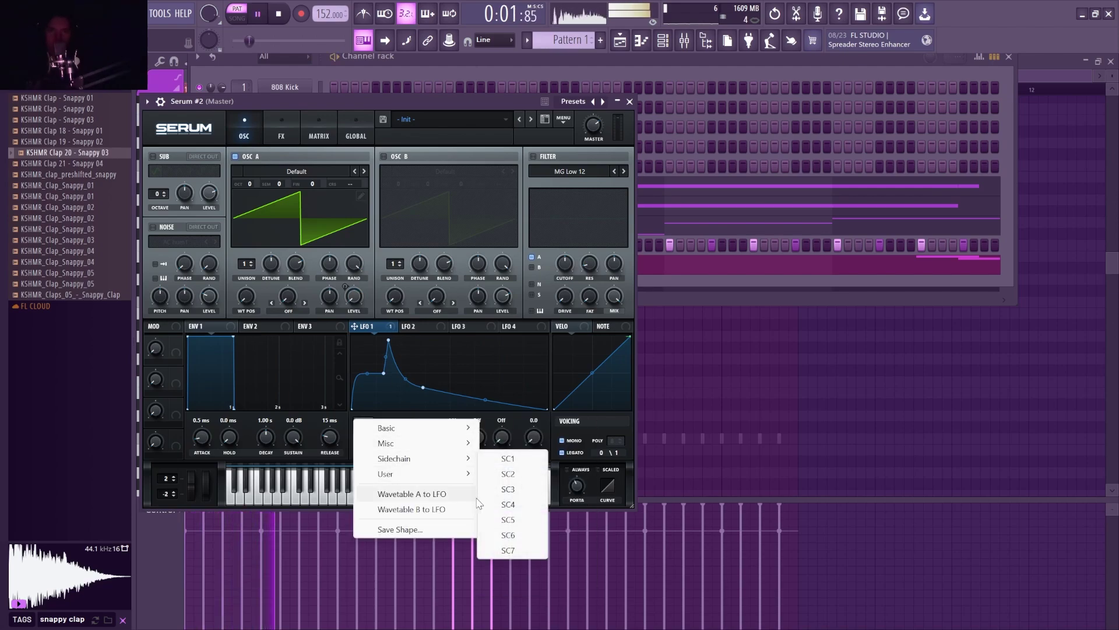
pyautogui.click(557, 471)
pyautogui.click(630, 103)
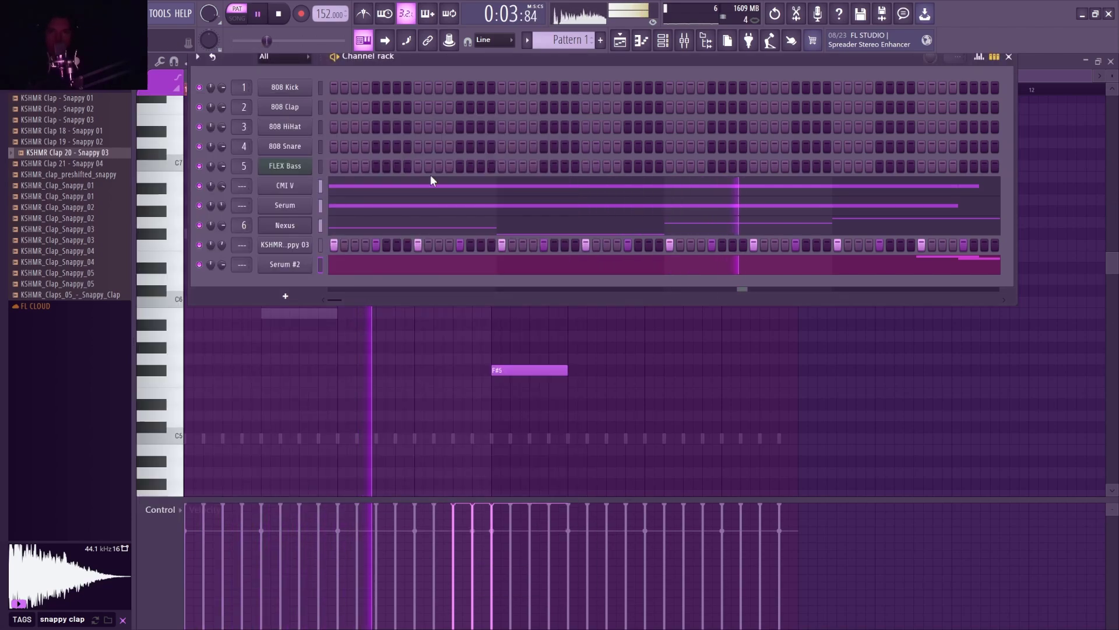
# - Turn down the Serum #2 channel's volume in the Channel rack
pyautogui.moveTo(221, 266); pyautogui.dragTo(222, 285)
pyautogui.rightClick(222, 266)
pyautogui.click(235, 272)
# - Enable the Distortion effect in Serum #2 and set its type to Downsample
pyautogui.click(295, 265)
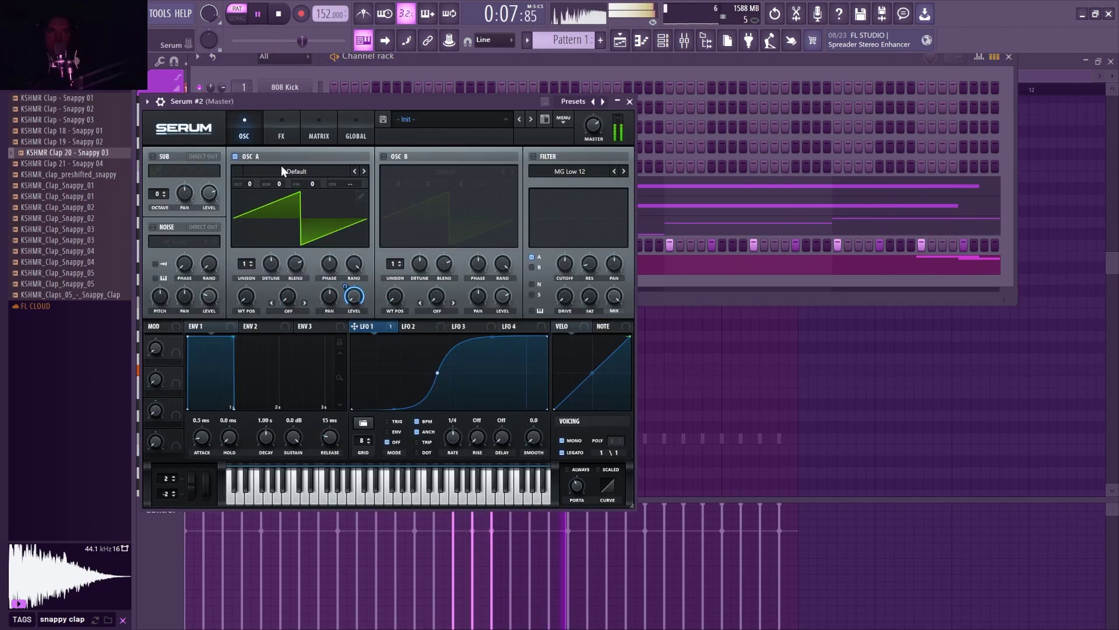
pyautogui.click(274, 139)
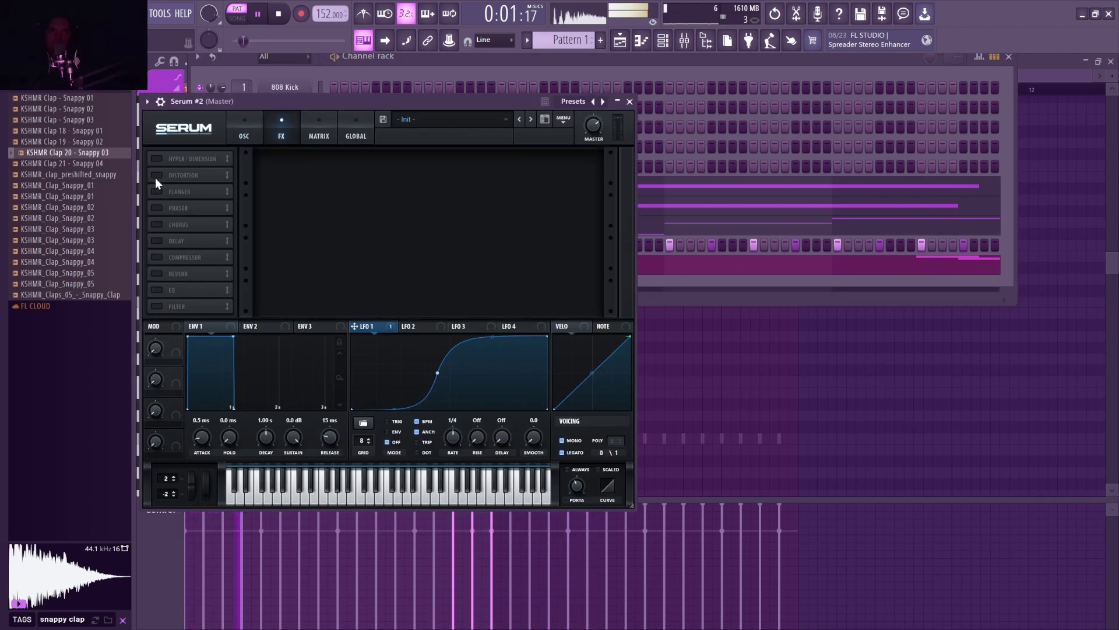
pyautogui.click(155, 176)
pyautogui.click(325, 167)
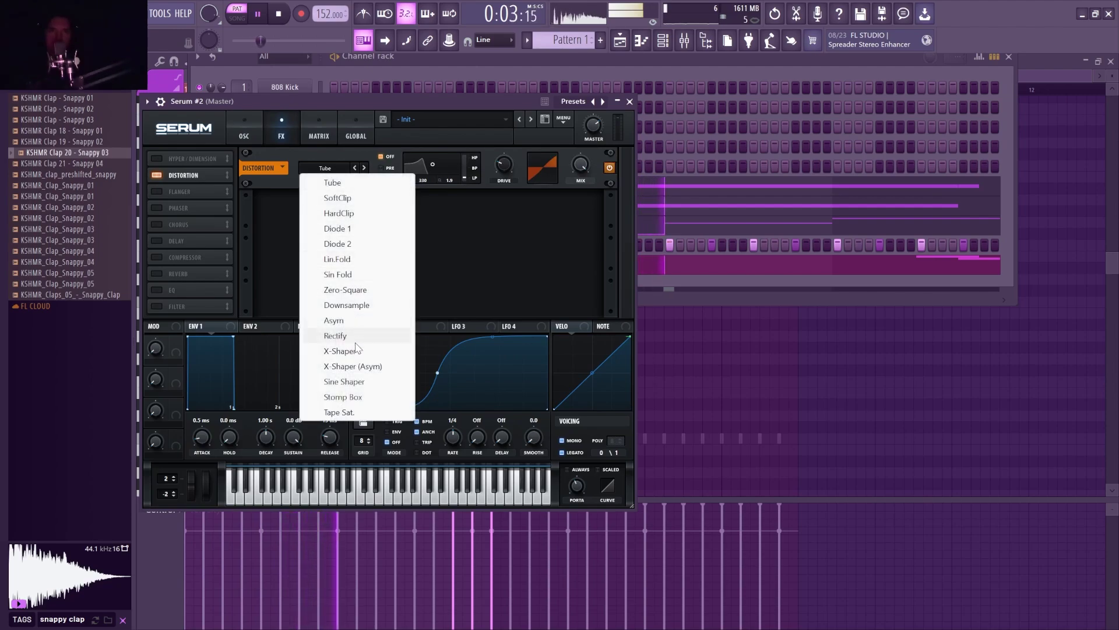
pyautogui.click(349, 304)
# - Enable Serum #2's Reverb with a mix of about 53% and close the plugin window
pyautogui.click(160, 274)
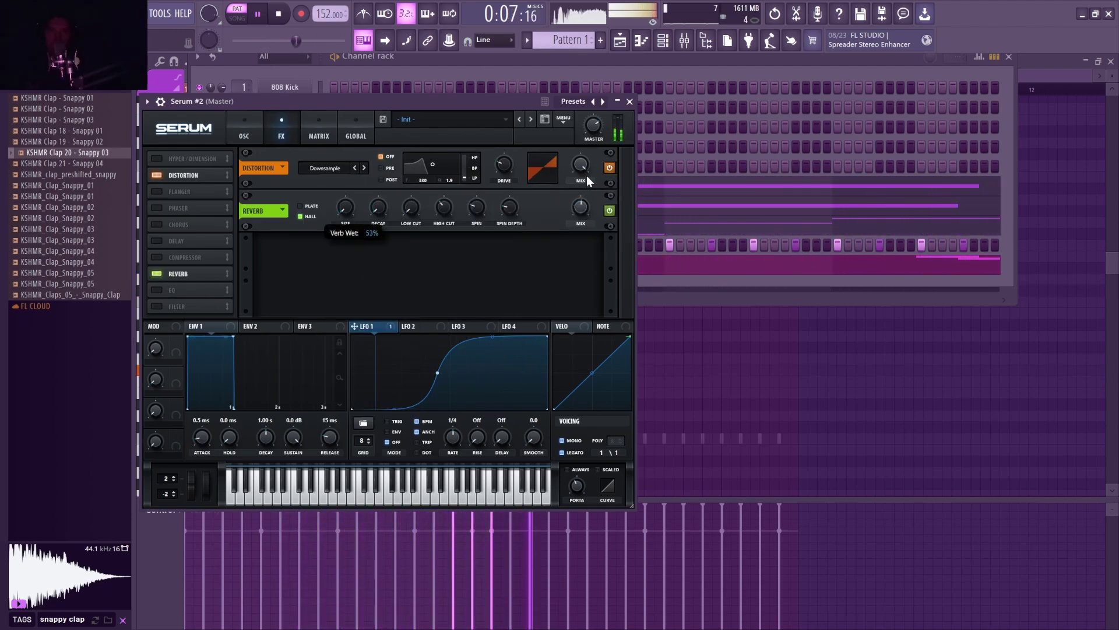
pyautogui.moveTo(581, 214); pyautogui.dragTo(579, 208)
pyautogui.click(630, 102)
# - Extend Serum #2's F#5 note to the end of bar 8, removing the trial notes placed around it
pyautogui.click(438, 335)
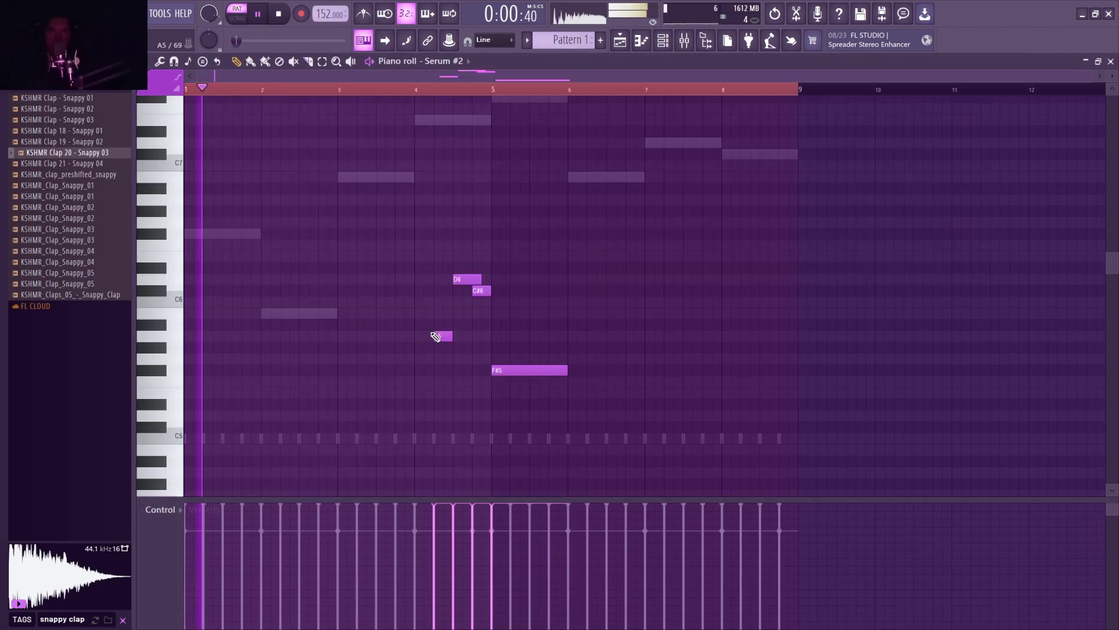
pyautogui.rightClick(438, 335)
pyautogui.moveTo(566, 371); pyautogui.dragTo(799, 379)
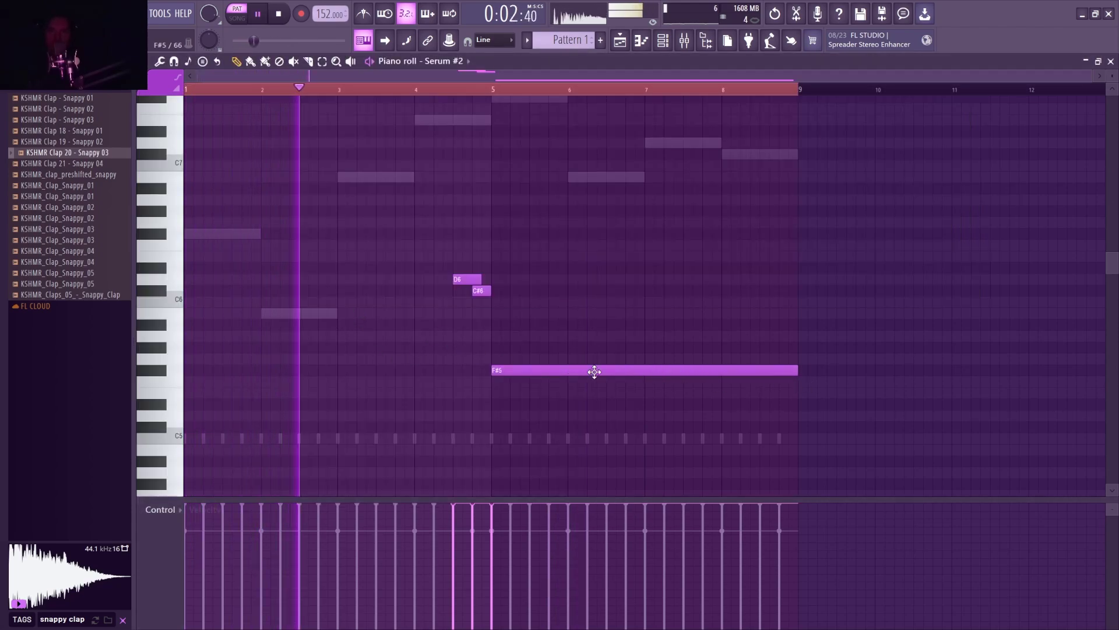
pyautogui.click(493, 224)
pyautogui.rightClick(495, 224)
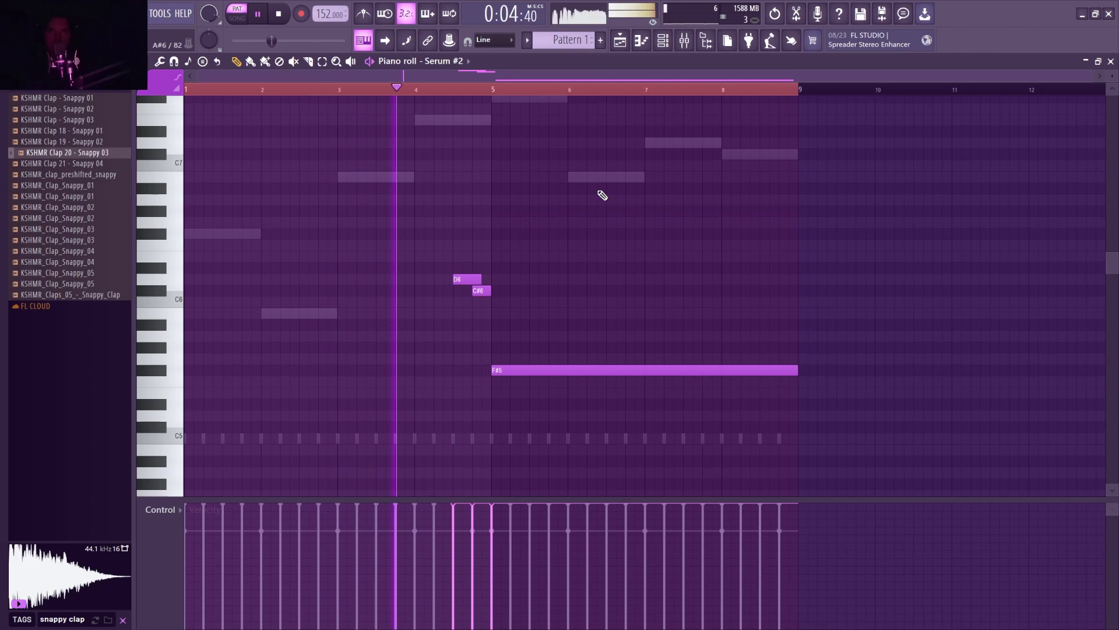
# - Add the KSHMR_Clap_Snappy_04 sample as a new channel in the Channel rack
pyautogui.click(664, 41)
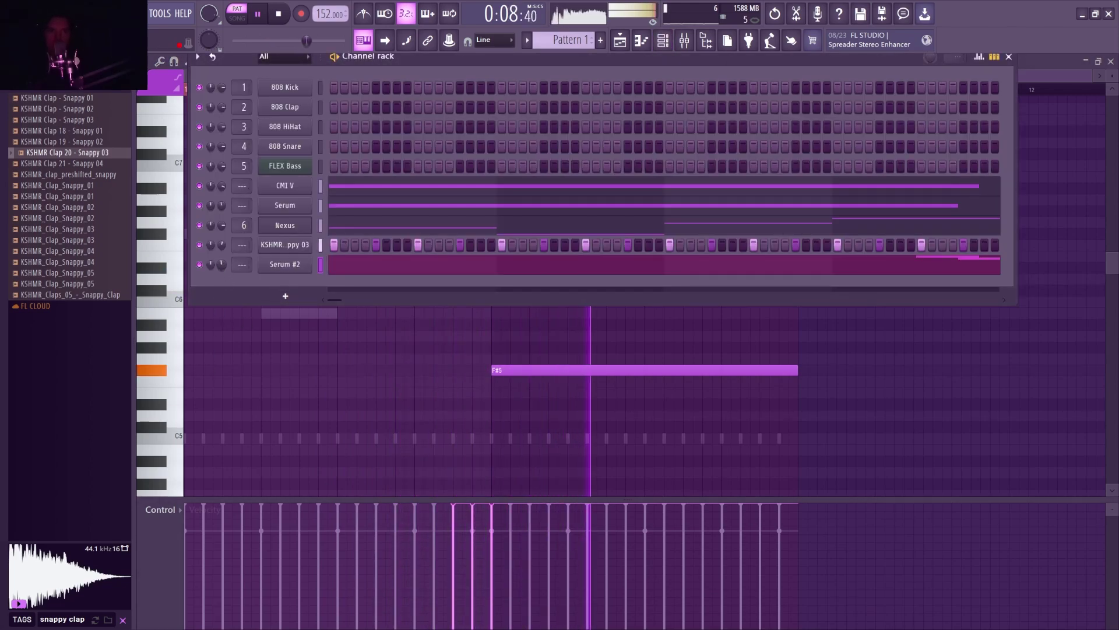
pyautogui.click(110, 262)
pyautogui.moveTo(247, 297); pyautogui.dragTo(248, 297)
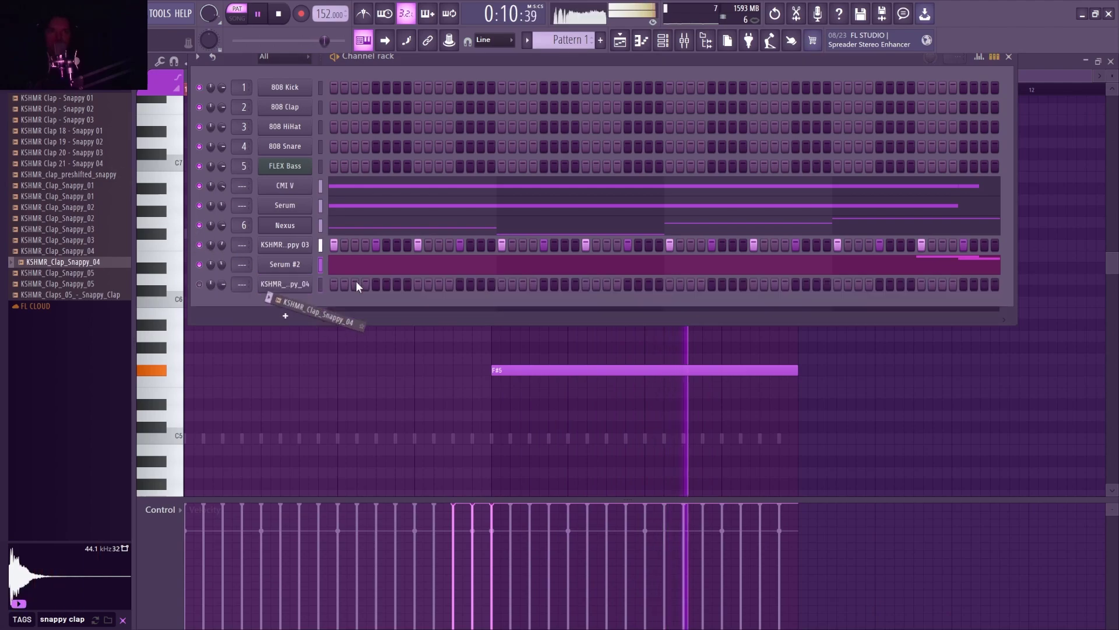
# - Program hits on steps 3, 8 and 11 of the KSHMR_Clap_Snappy_04 channel, clearing the other trial steps
pyautogui.click(355, 283)
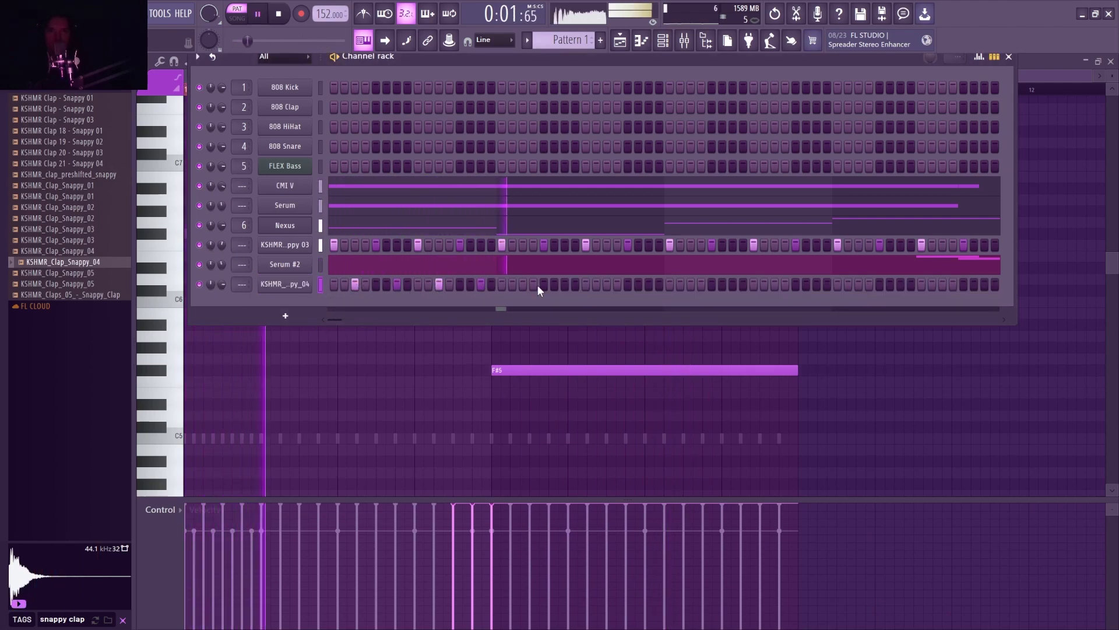
pyautogui.click(439, 285)
pyautogui.click(397, 284)
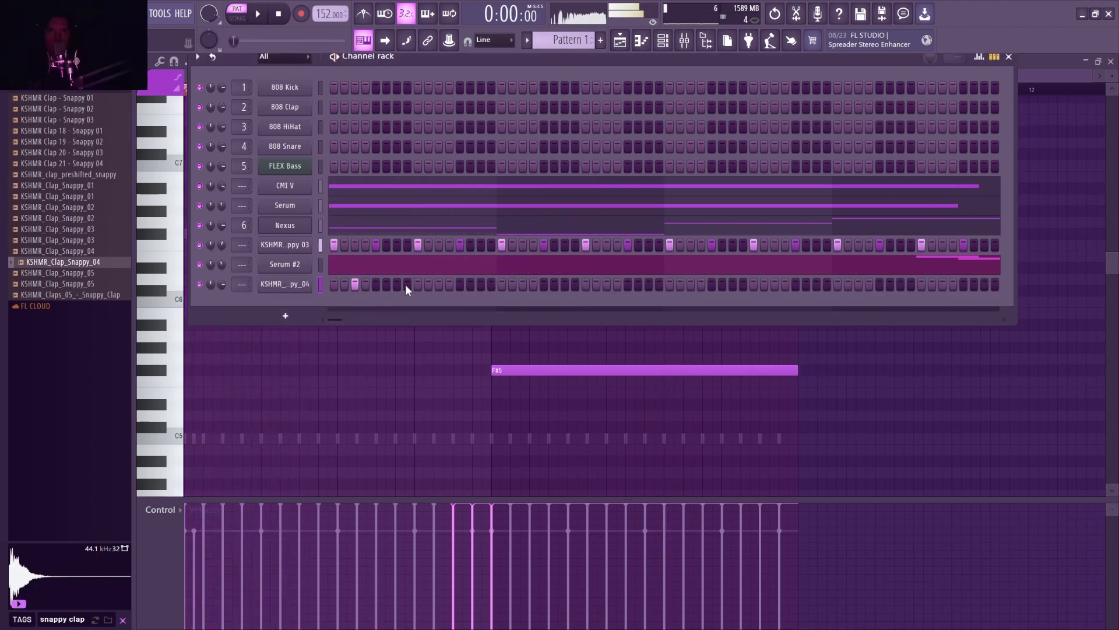
pyautogui.press('space')
pyautogui.click(408, 285)
pyautogui.click(439, 284)
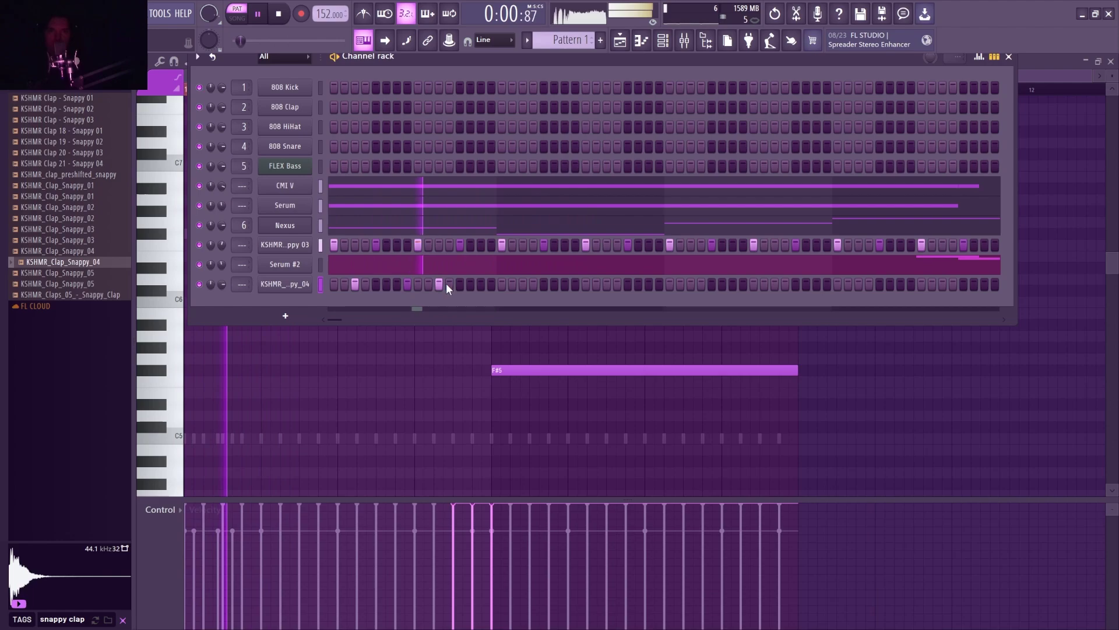
pyautogui.press('space')
# - In the clap's piano roll, add a fourth short C5 hit near the end of bar 1 and repeat the pattern through bar 8
pyautogui.rightClick(312, 289)
pyautogui.click(326, 285)
pyautogui.scroll(-2, 245, 419)
pyautogui.press('space')
pyautogui.click(255, 372)
pyautogui.press('space')
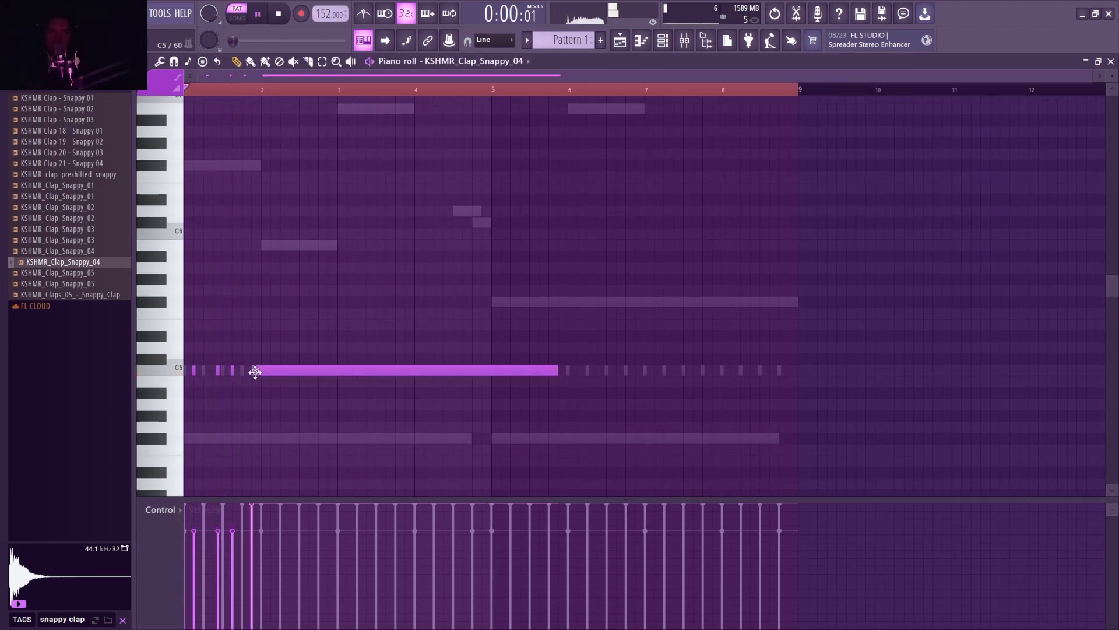
pyautogui.rightClick(255, 371)
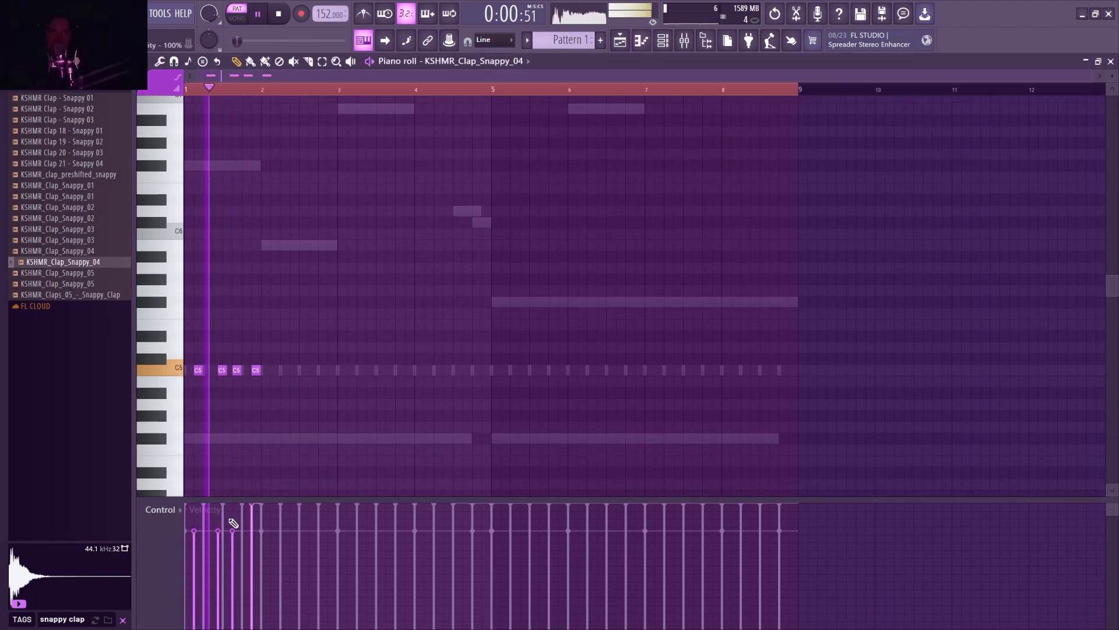
pyautogui.click(256, 369)
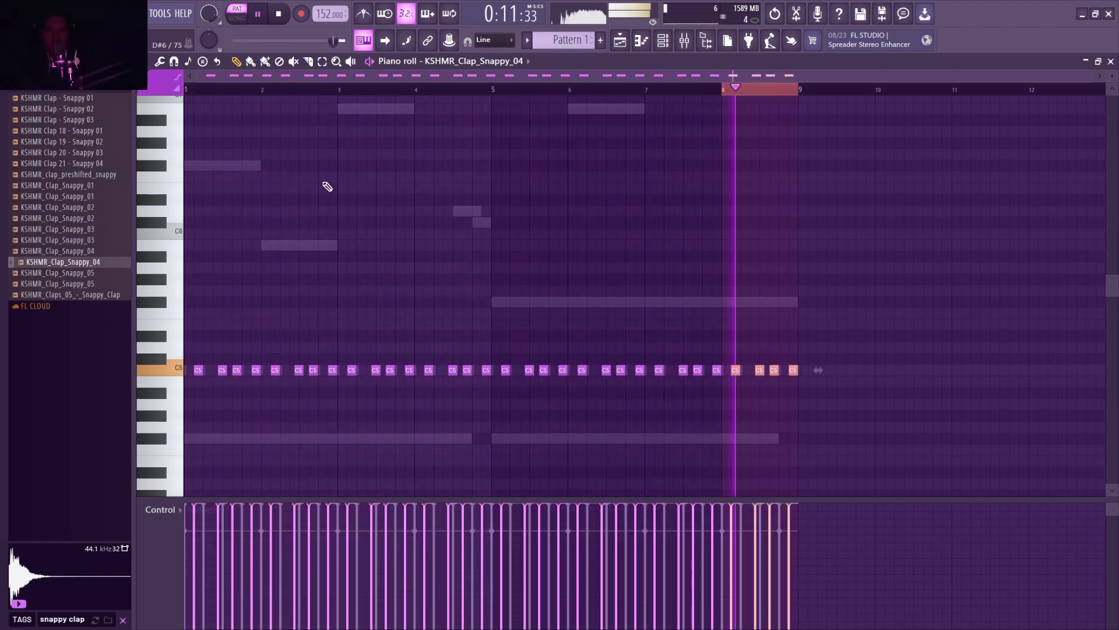
# - Route the two KSHMR clap channels and Serum #2 to separate mixer tracks starting at Insert 7
pyautogui.press('F6')
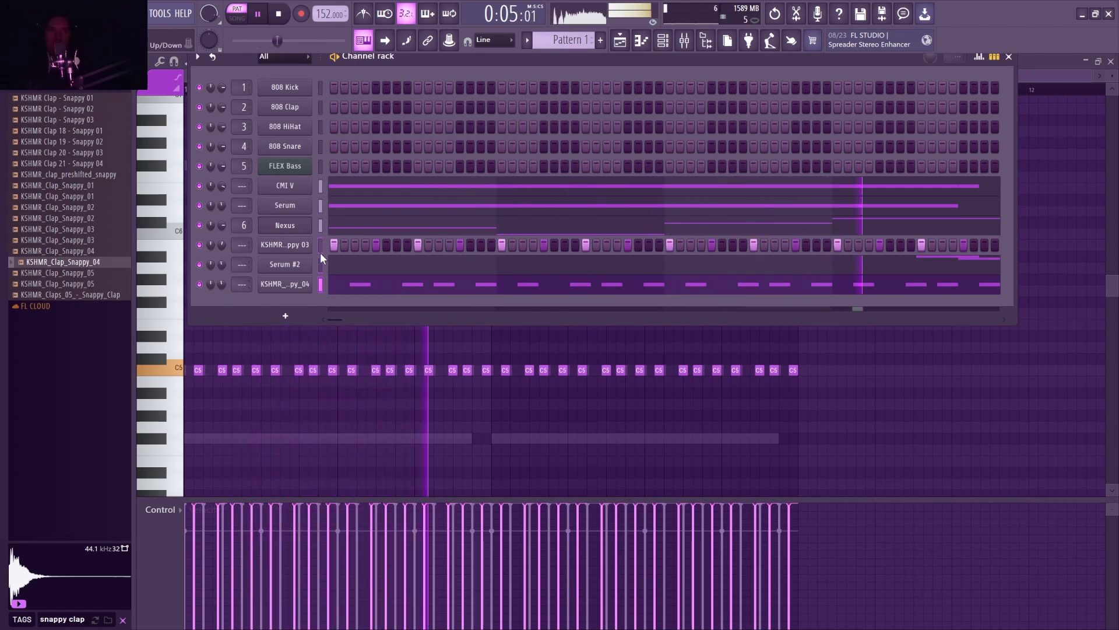
pyautogui.press('F9')
pyautogui.click(260, 165)
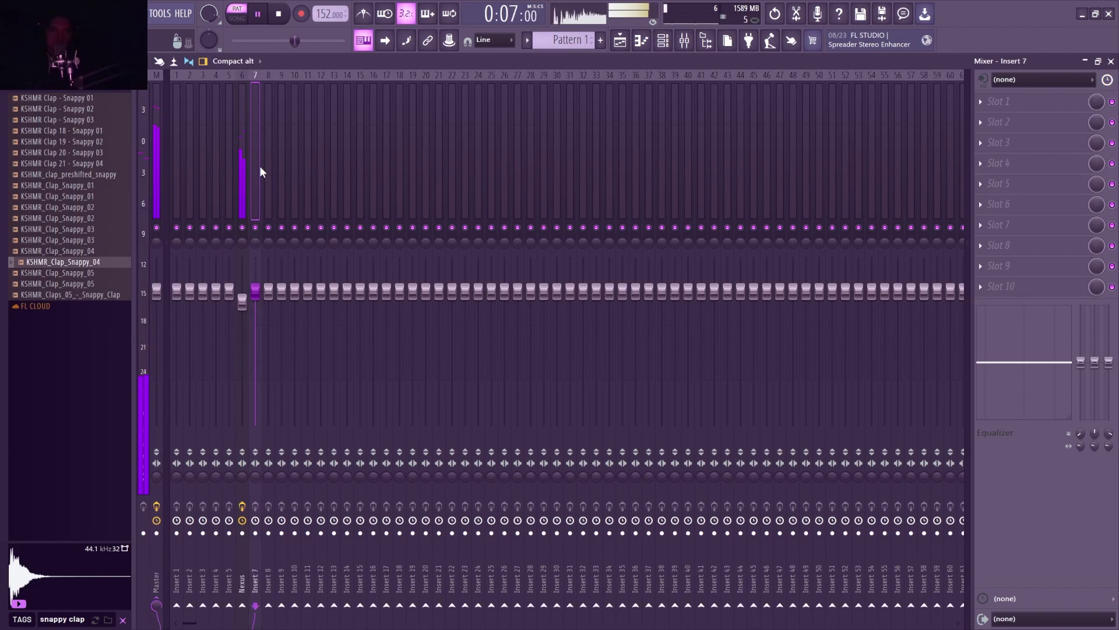
pyautogui.hotkey('ctrl', 'l')
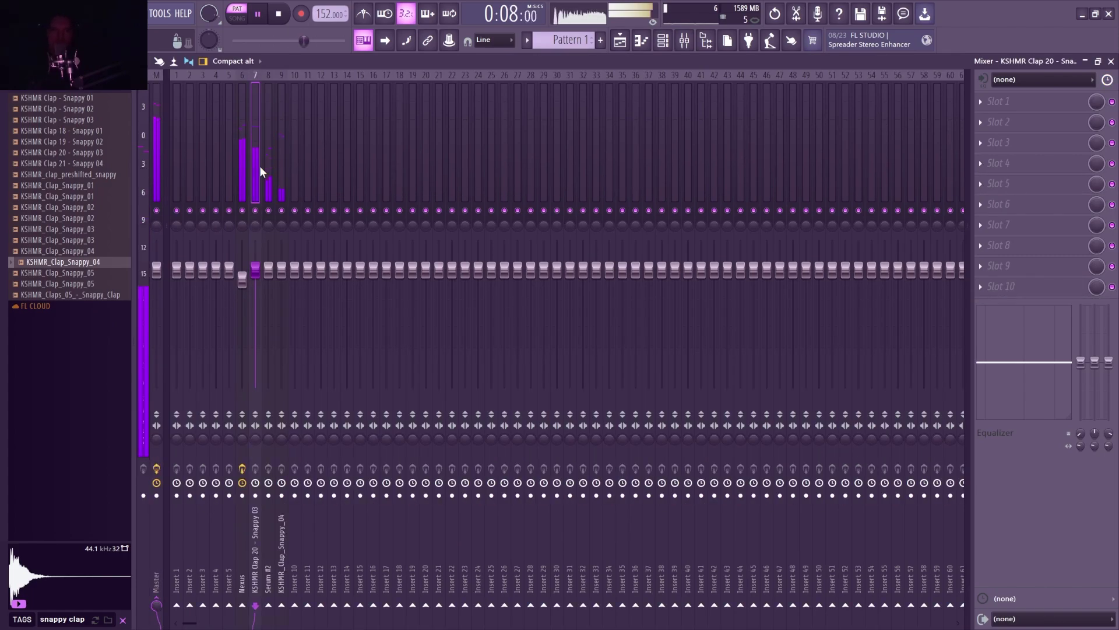
# - Route the CMI V and first Serum channels to mixer tracks 10 and 11
pyautogui.click(663, 40)
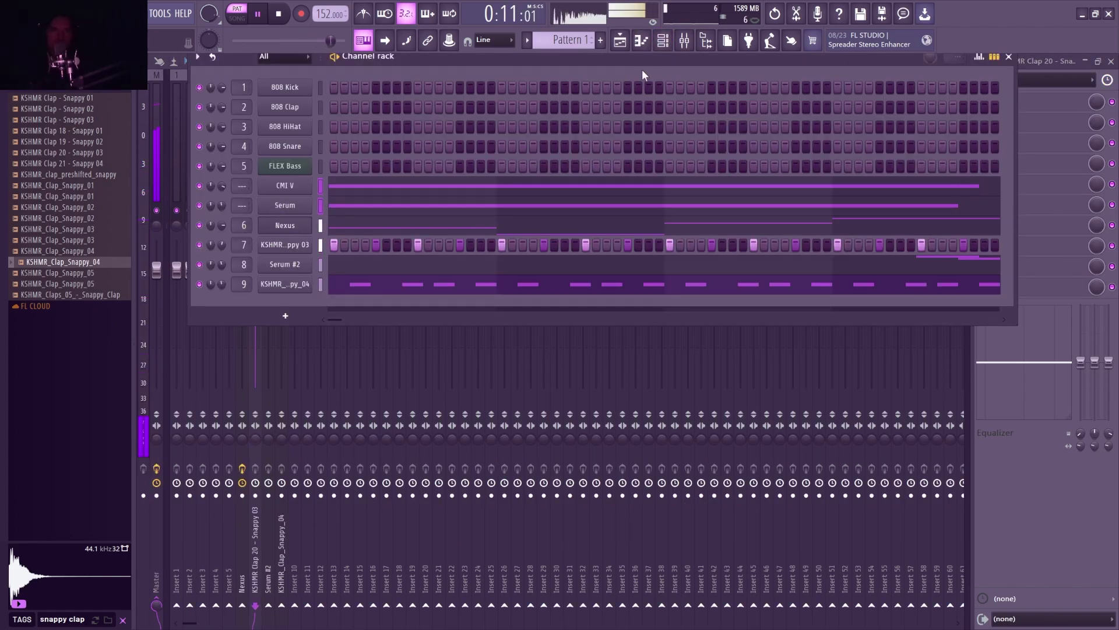
pyautogui.click(686, 42)
pyautogui.click(294, 162)
pyautogui.hotkey('ctrl', 'l')
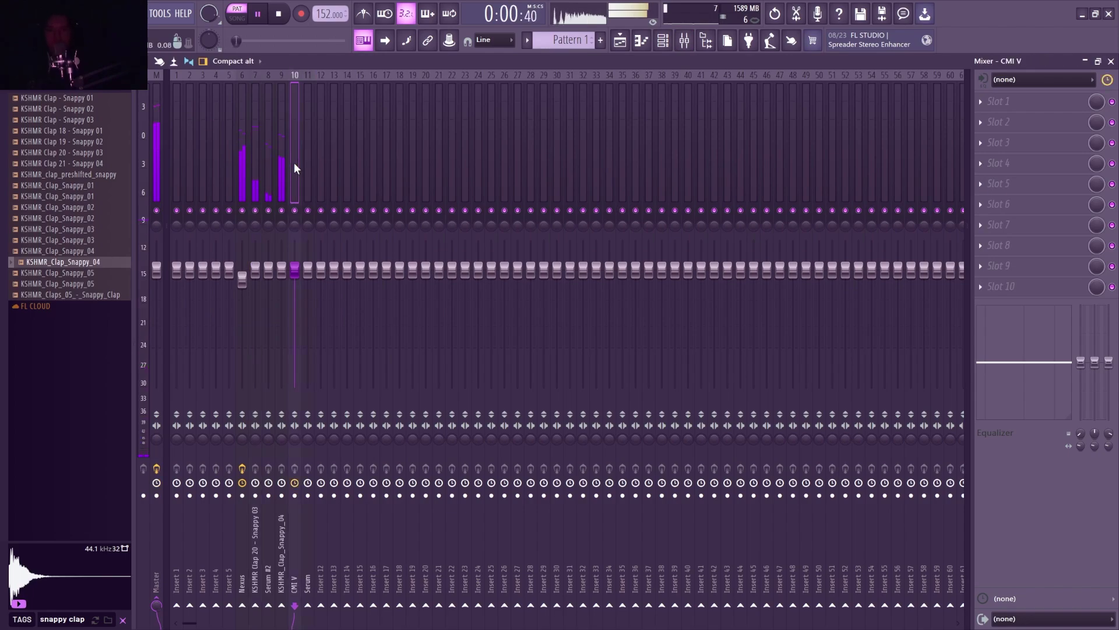
# - Examine the CMI V channel's low notes in the piano roll
pyautogui.click(641, 41)
pyautogui.click(427, 62)
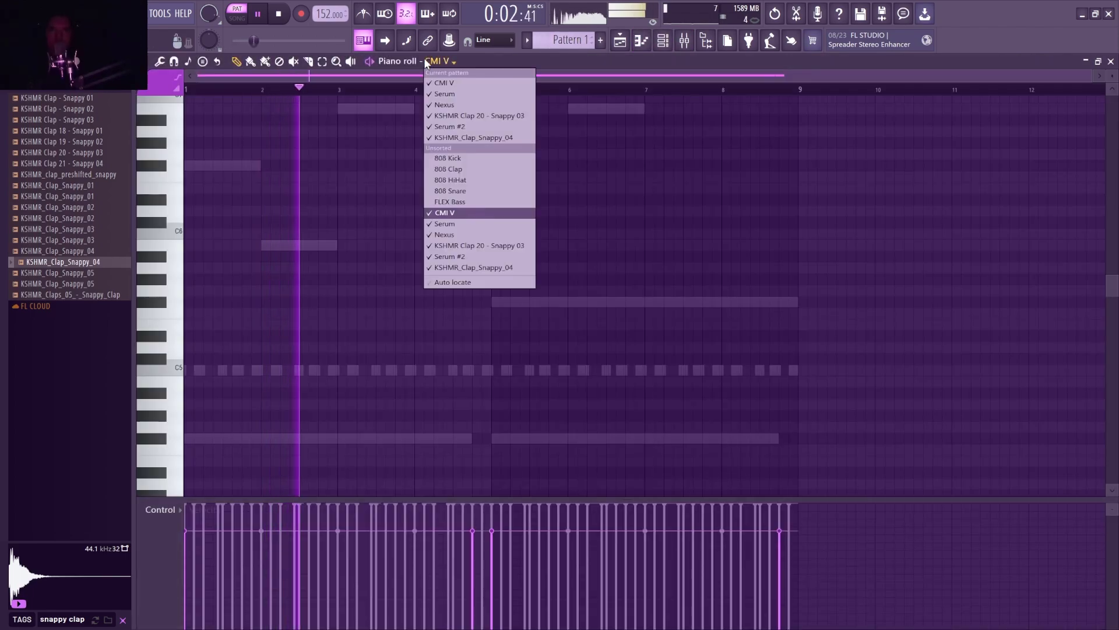
pyautogui.rightClick(270, 233)
pyautogui.scroll(-10, 270, 237)
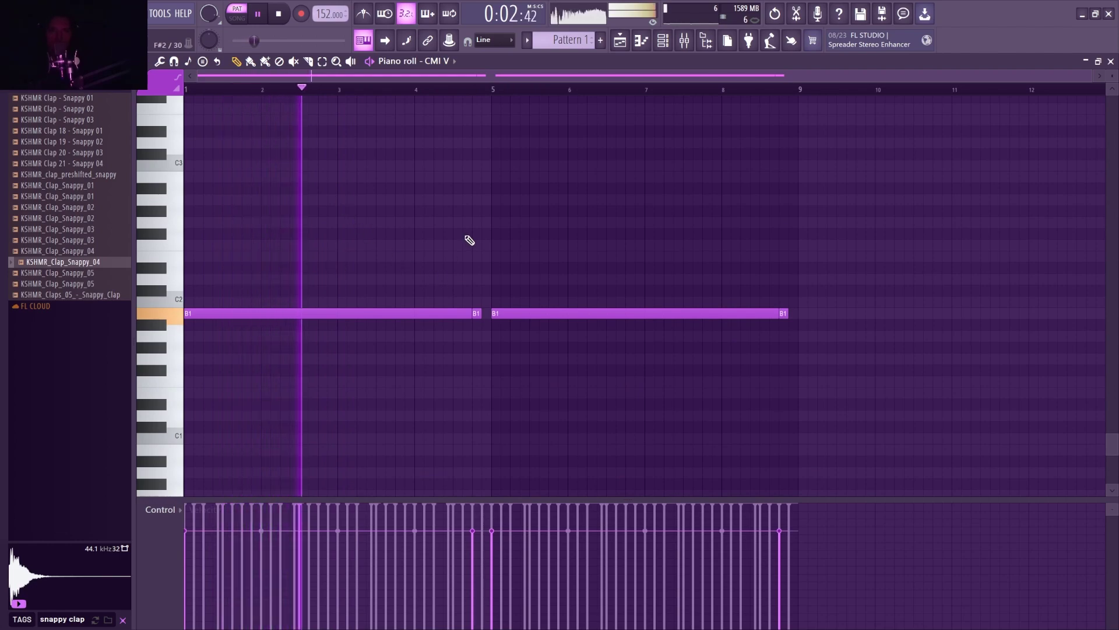
# - Load the mixer track preset containing Cradle The God Particle and Fruity soft clipper onto the Master track
pyautogui.press('F6')
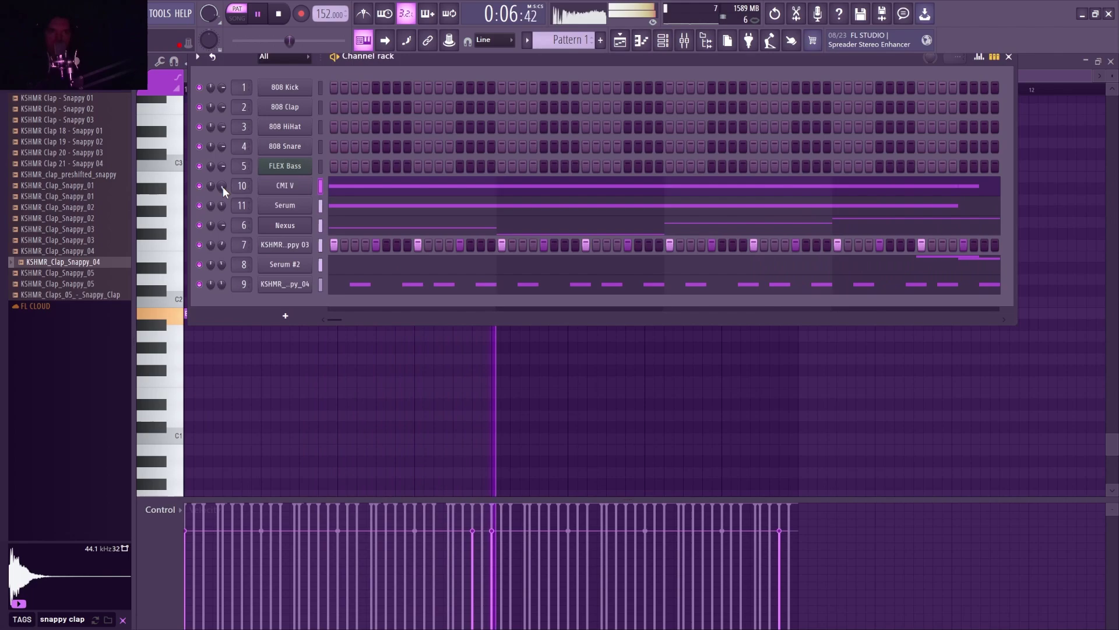
pyautogui.press('F9')
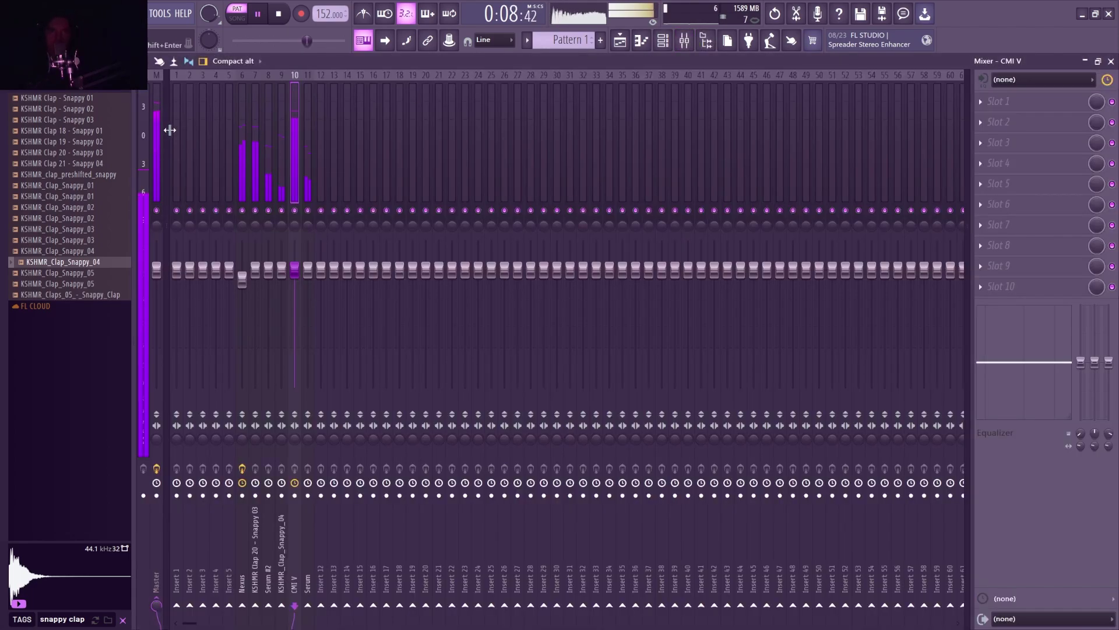
pyautogui.click(158, 131)
pyautogui.rightClick(153, 121)
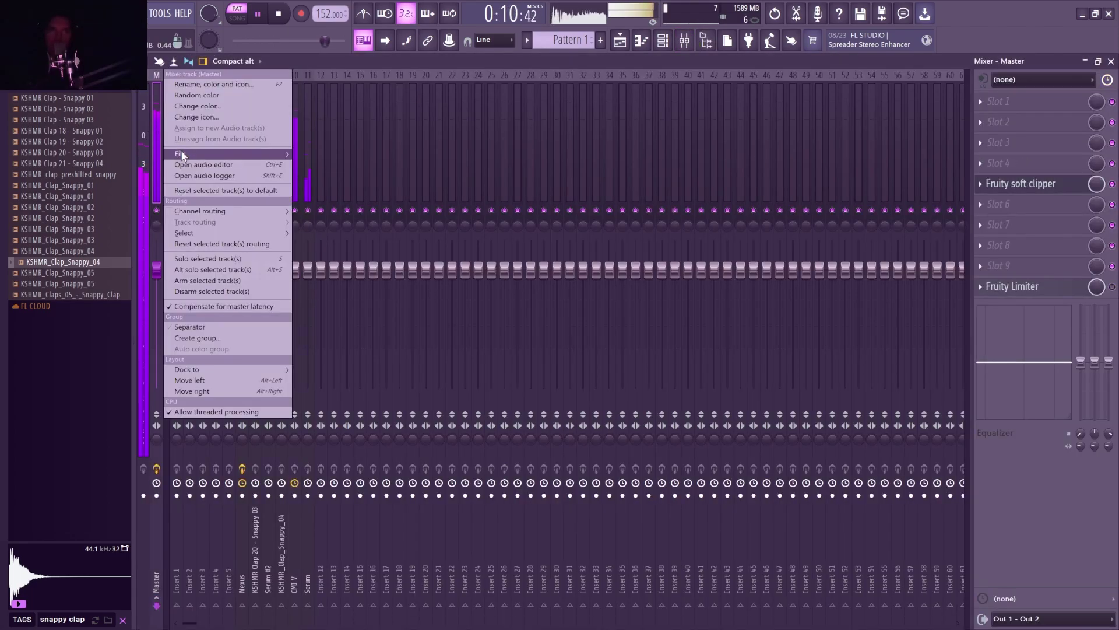
pyautogui.moveTo(233, 154)
pyautogui.click(341, 207)
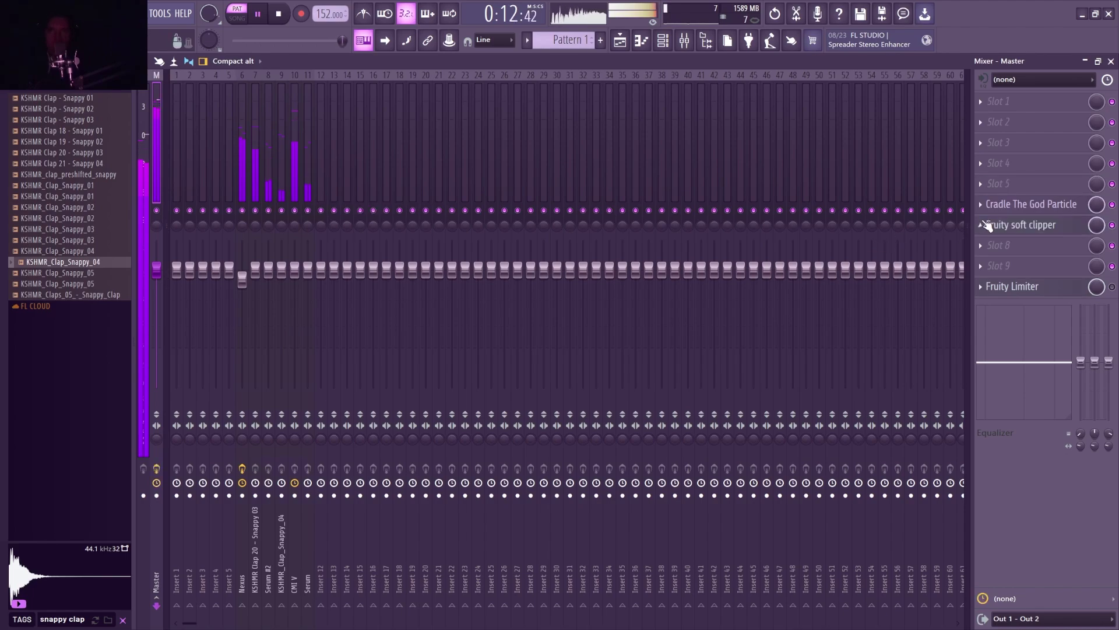
# - Raise the low EQ slightly in the Master's Cradle The God Particle and close the plugin
pyautogui.click(1044, 204)
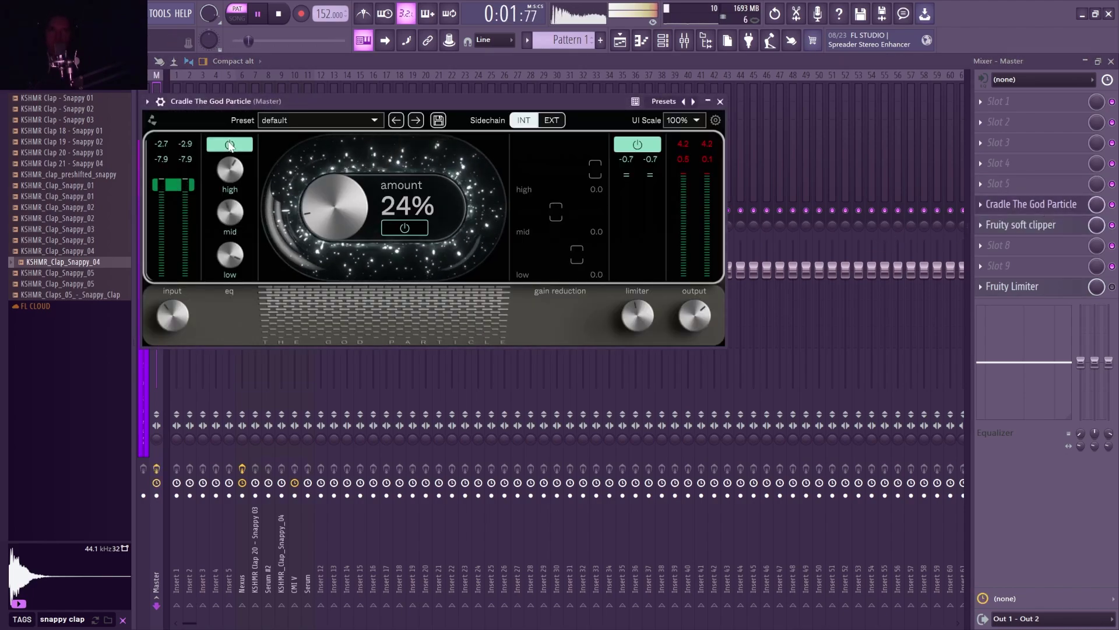
pyautogui.moveTo(229, 263)
pyautogui.moveTo(229, 264)
pyautogui.mouseDown()
pyautogui.moveTo(226, 296)
pyautogui.moveTo(228, 256)
pyautogui.mouseUp()
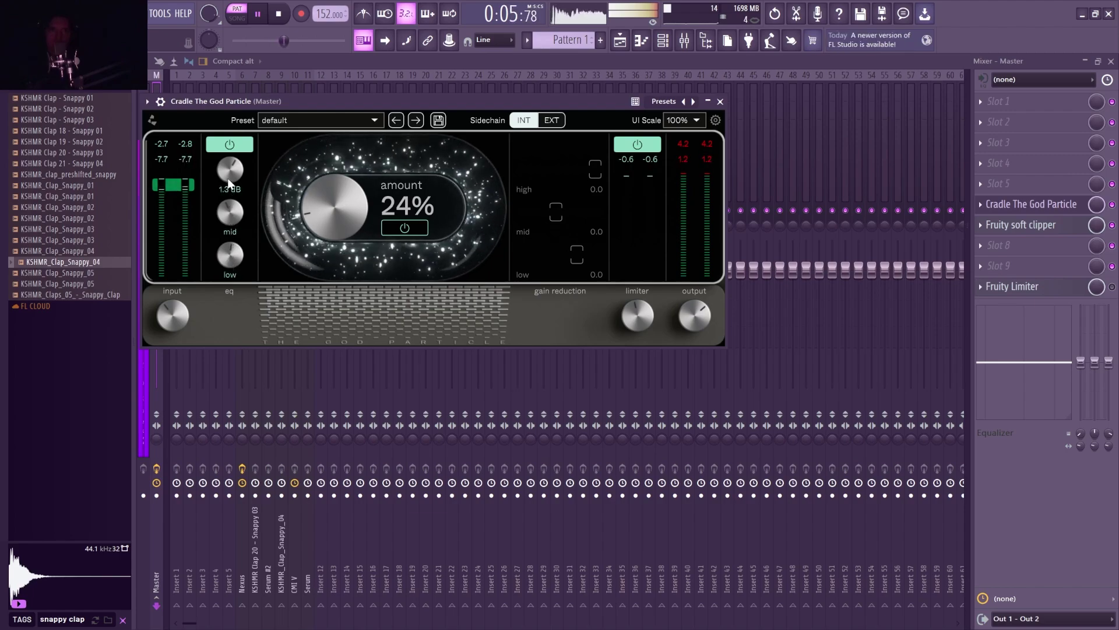
pyautogui.click(719, 102)
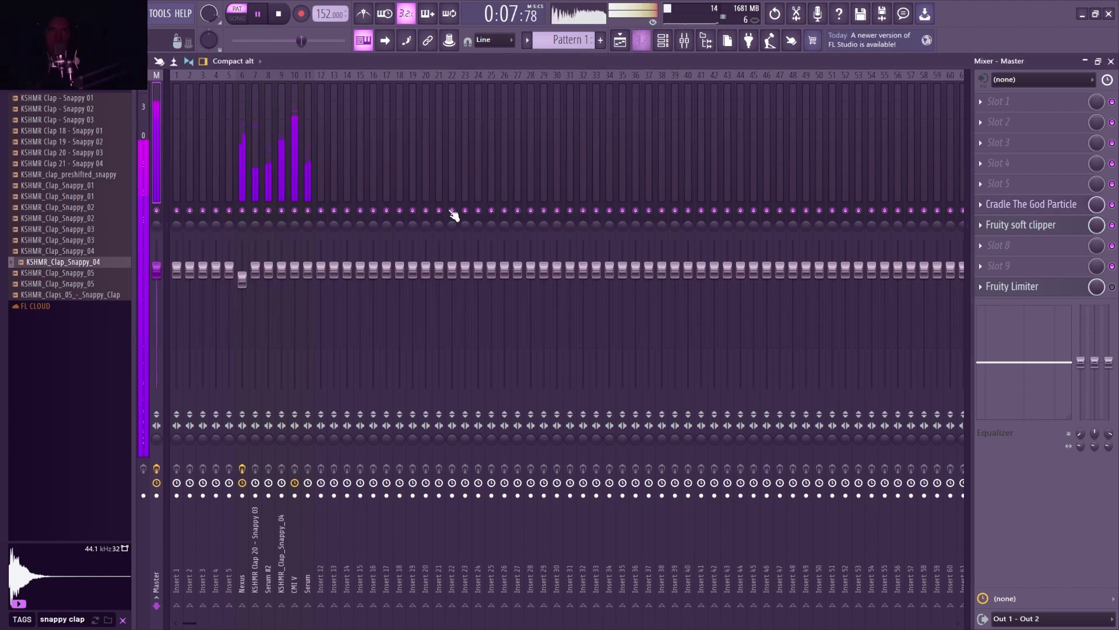
# - In the CMI V piano roll, transpose the B1 notes of bars 1 to 4 up one octave to B2
pyautogui.click(292, 130)
pyautogui.click(643, 43)
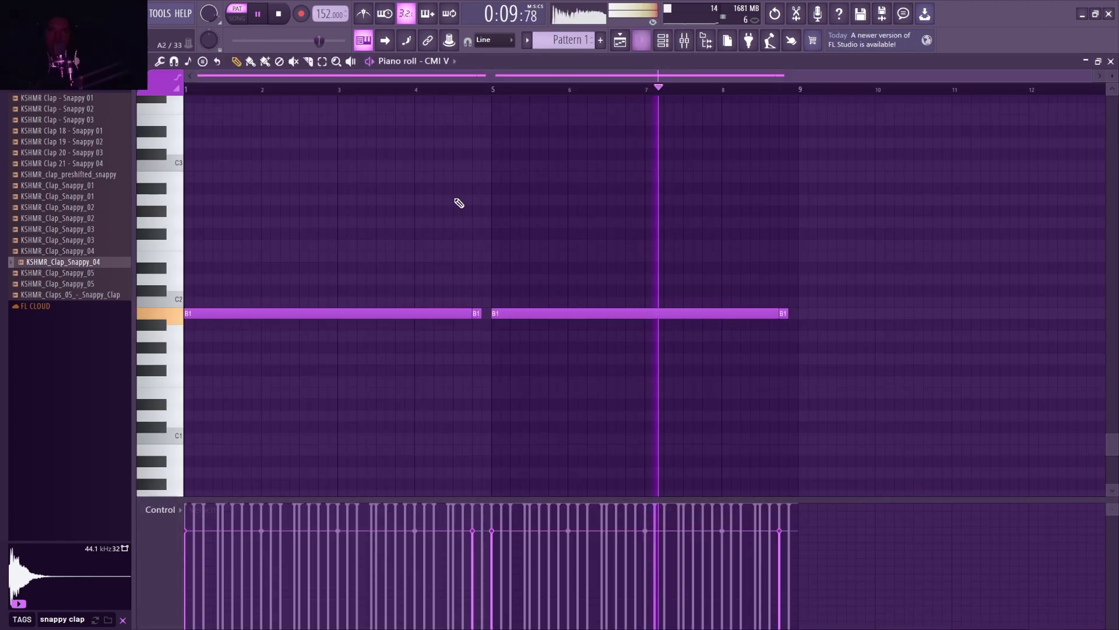
pyautogui.moveTo(475, 344); pyautogui.dragTo(348, 265)
pyautogui.hotkey('ctrl', 'Up')
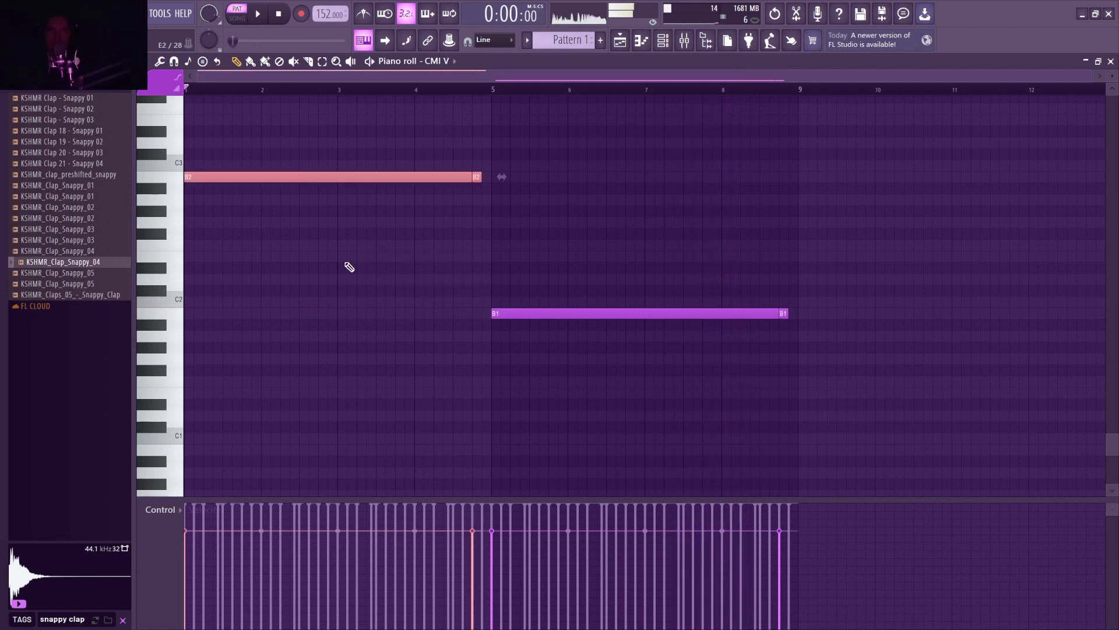
# - Try a short G3 note near the end of bar 4 in the CMI V part
pyautogui.scroll(2, 396, 256)
pyautogui.click(474, 151)
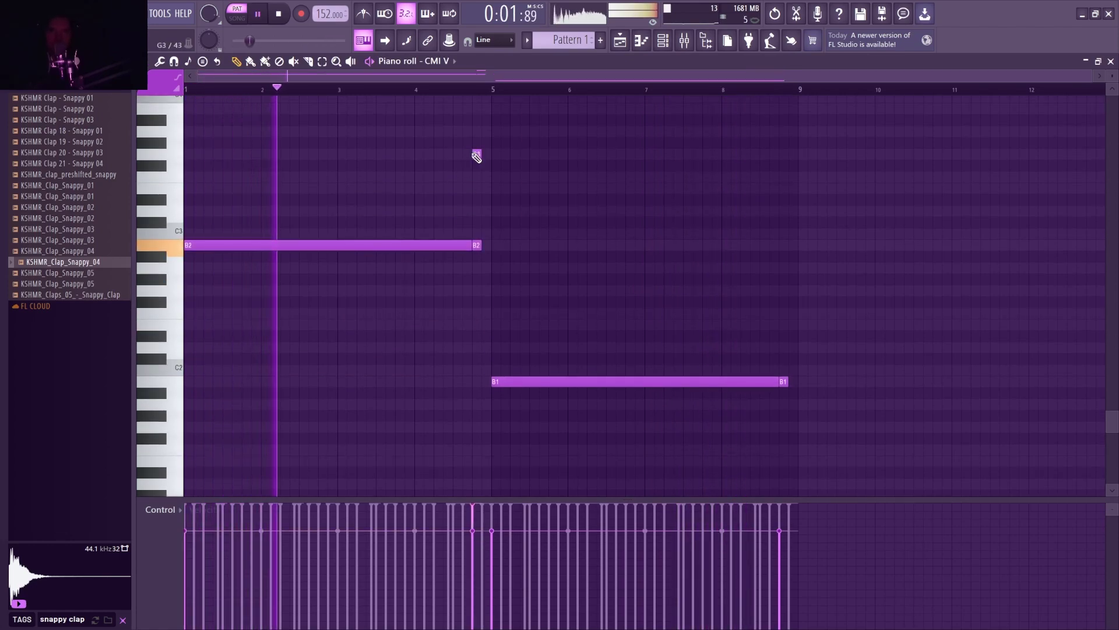
pyautogui.scroll(3, 467, 182)
pyautogui.scroll(6, 524, 279)
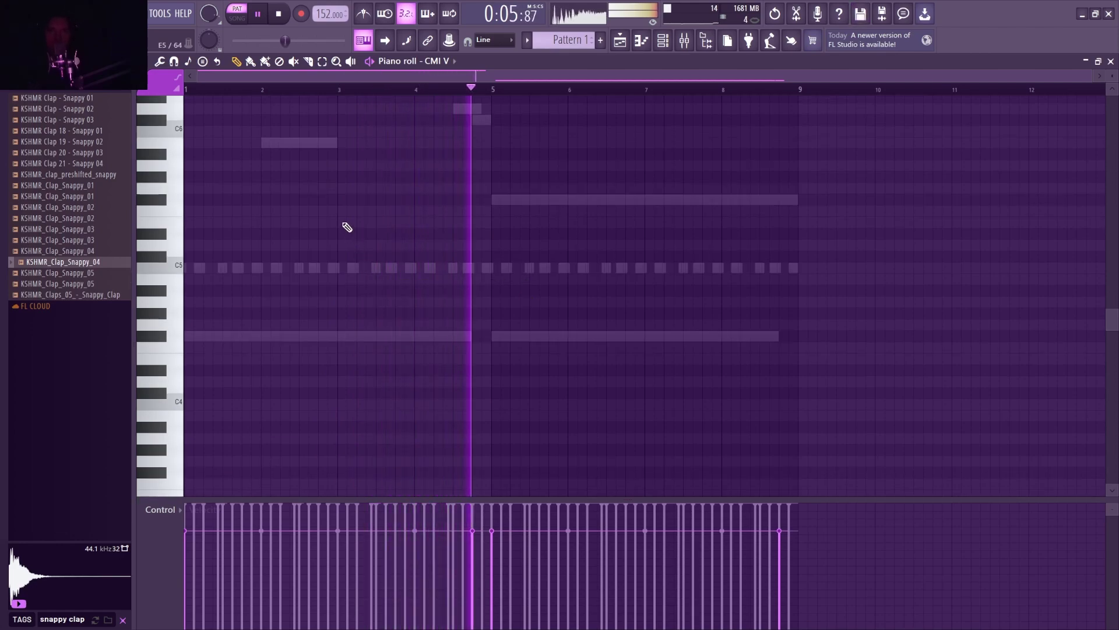
# - Shorten the long B2 note to end mid-bar 4 and replace the short closing B2 with one starting there
pyautogui.scroll(-6, 454, 263)
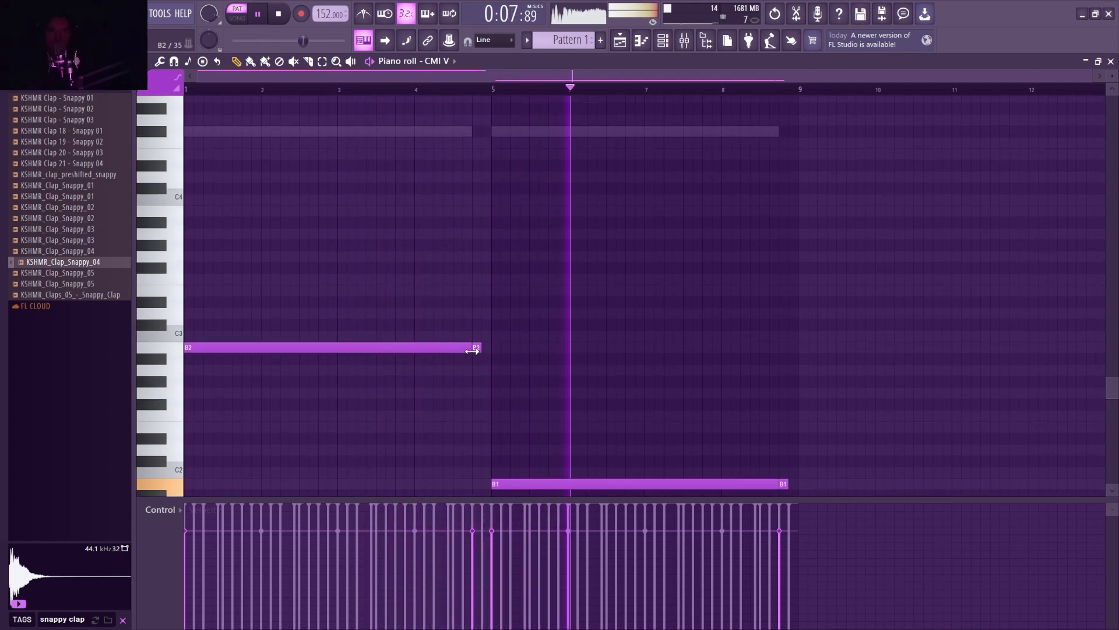
pyautogui.moveTo(472, 350); pyautogui.dragTo(451, 349)
pyautogui.click(454, 349)
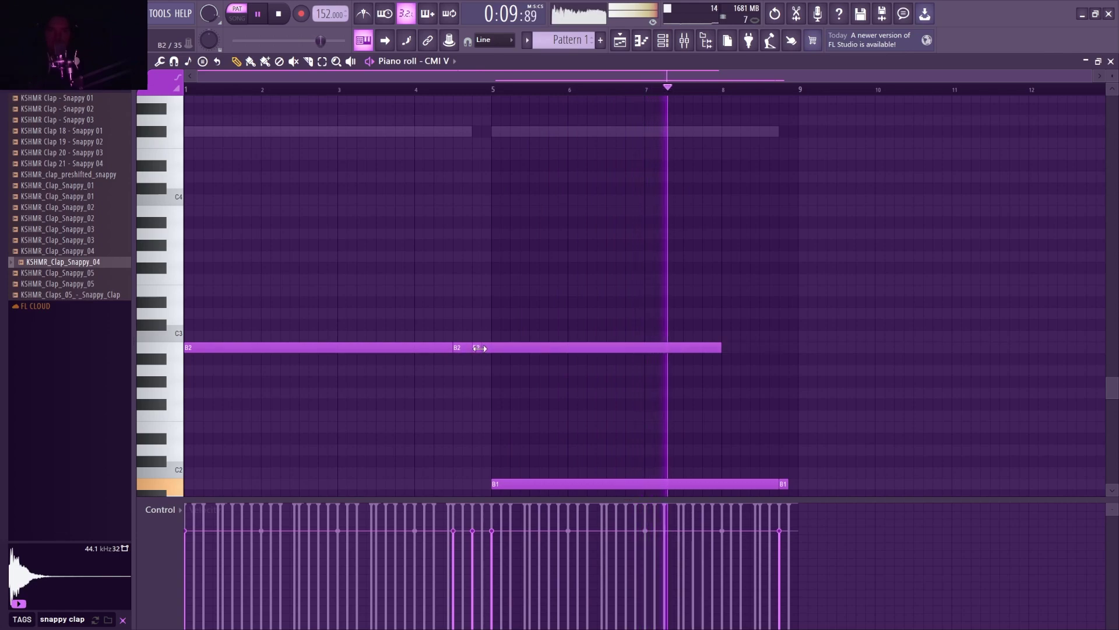
pyautogui.rightClick(466, 349)
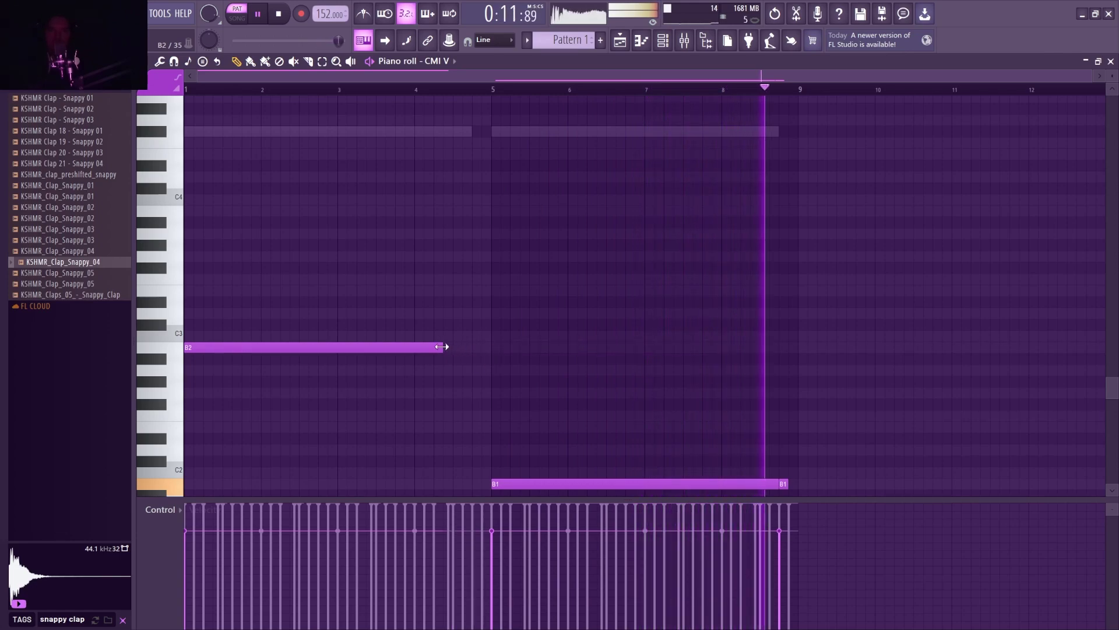
pyautogui.click(459, 350)
pyautogui.moveTo(722, 348); pyautogui.dragTo(462, 348)
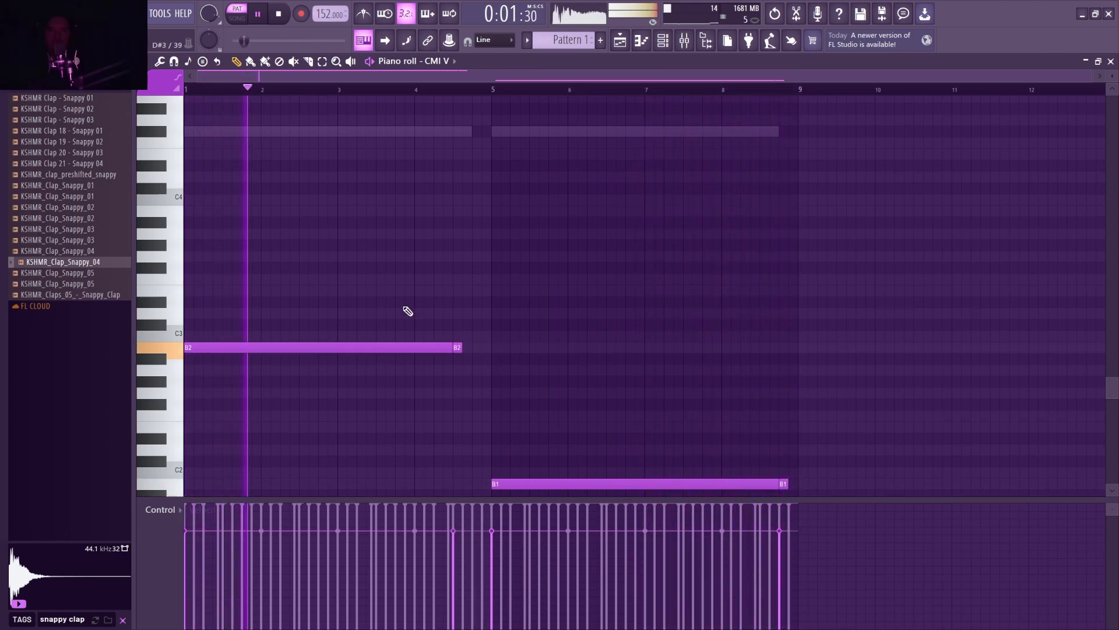
pyautogui.press('F6')
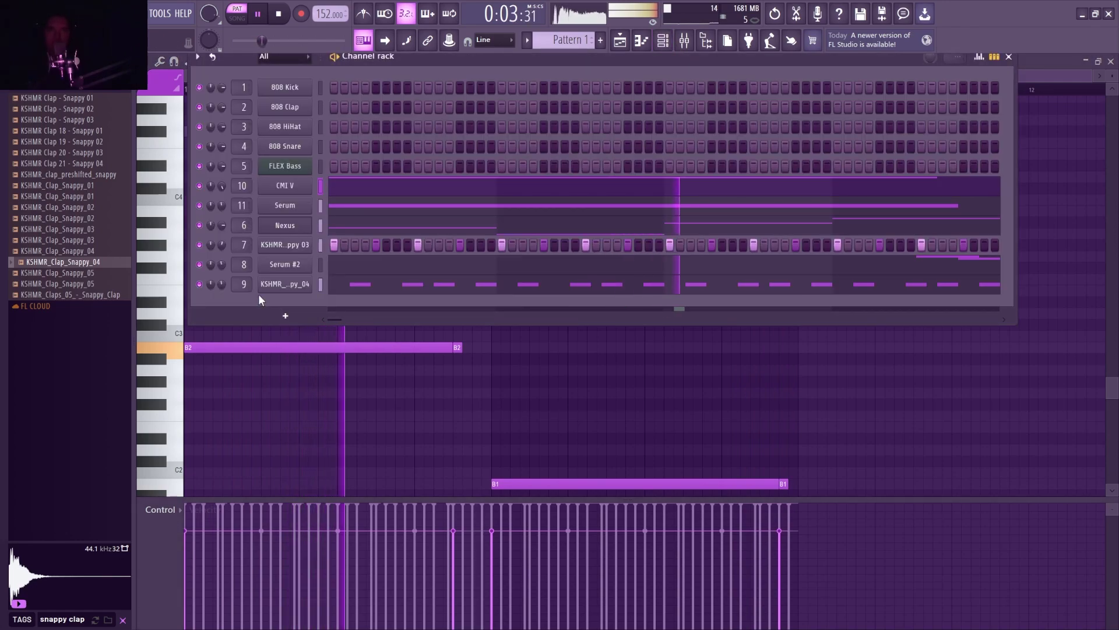
pyautogui.press('F6')
pyautogui.scroll(-3, 510, 390)
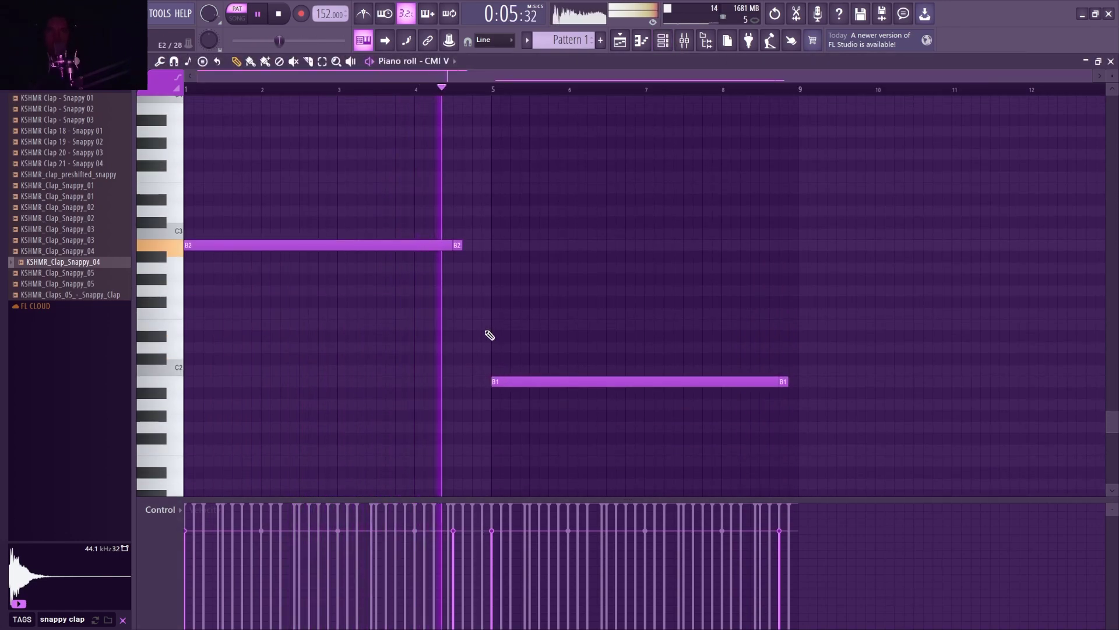
pyautogui.scroll(2, 490, 334)
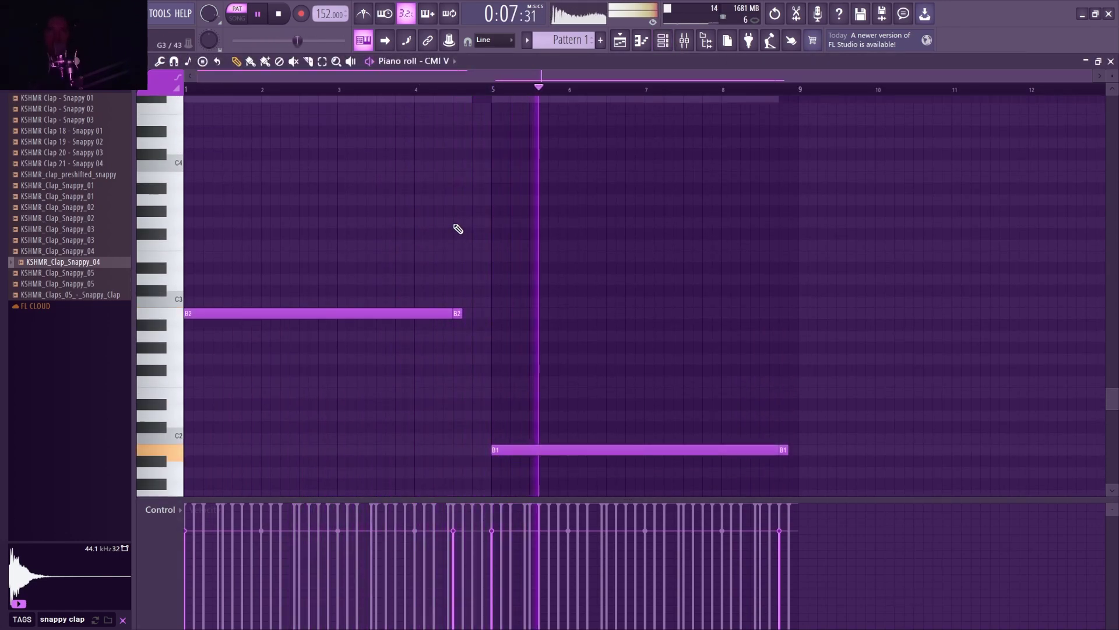
pyautogui.scroll(10, 462, 181)
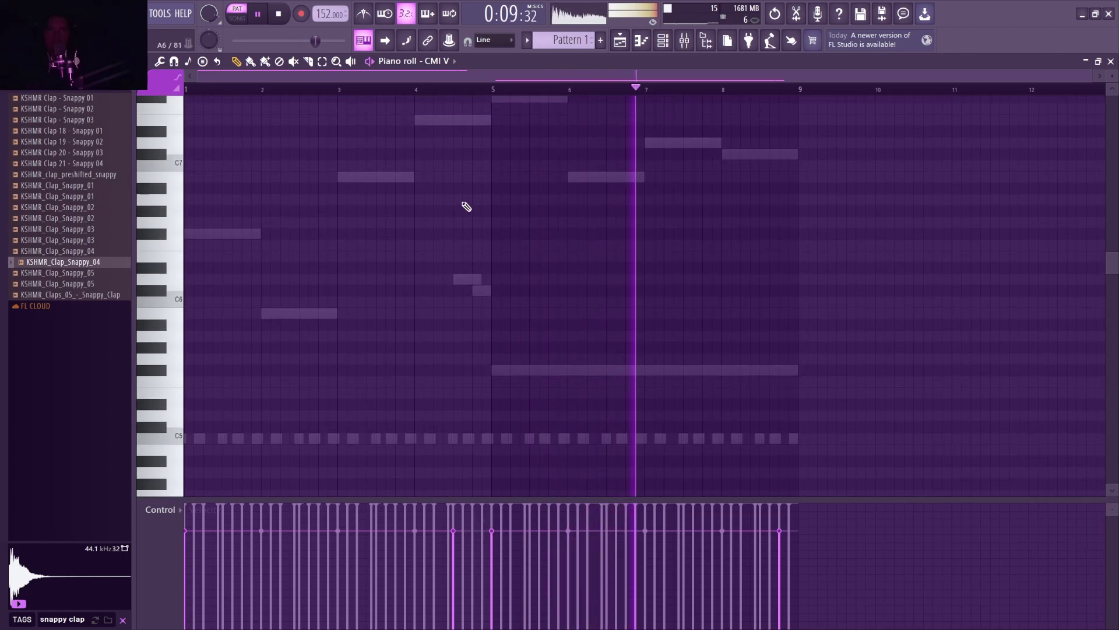
# - Add a Diva(x64) instrument channel to the channel rack, stop playback and close the plugin window
pyautogui.press('F6')
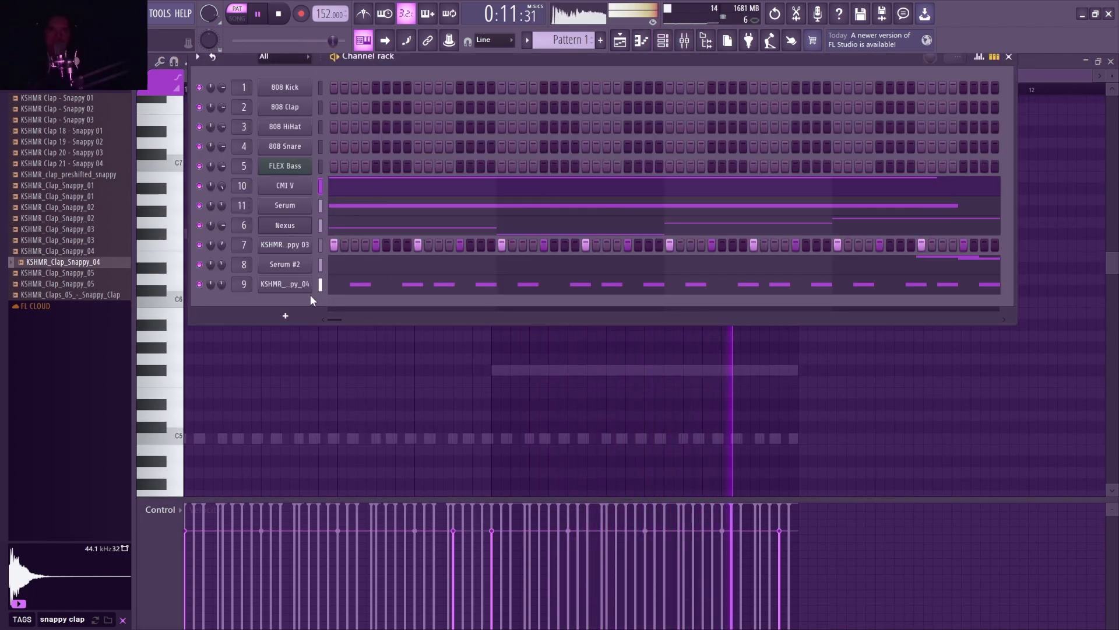
pyautogui.click(285, 318)
pyautogui.click(309, 560)
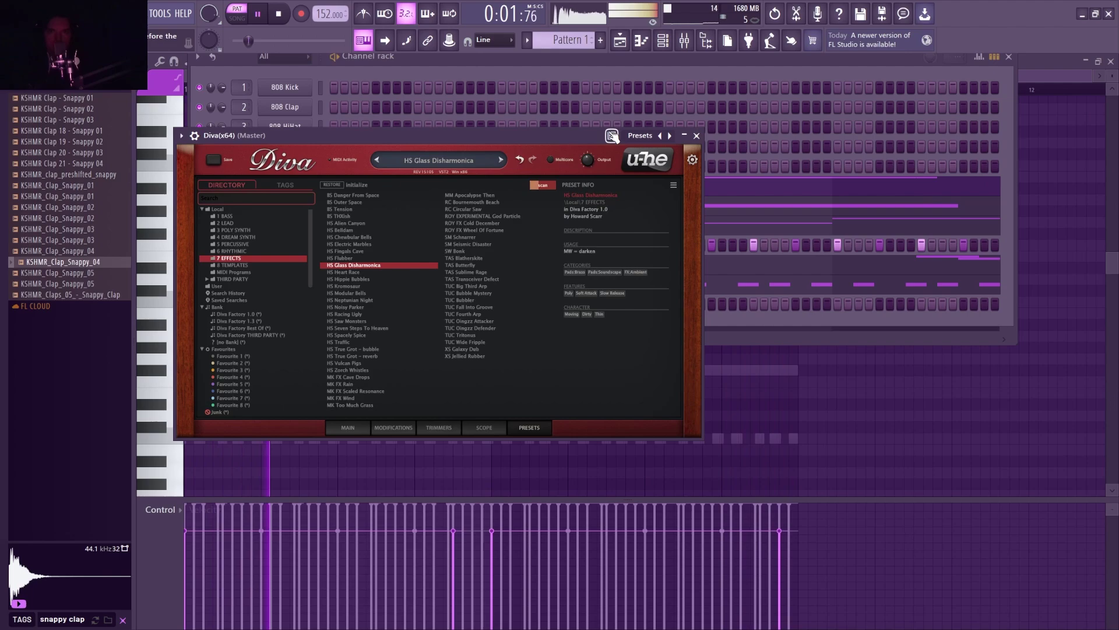
pyautogui.press('space')
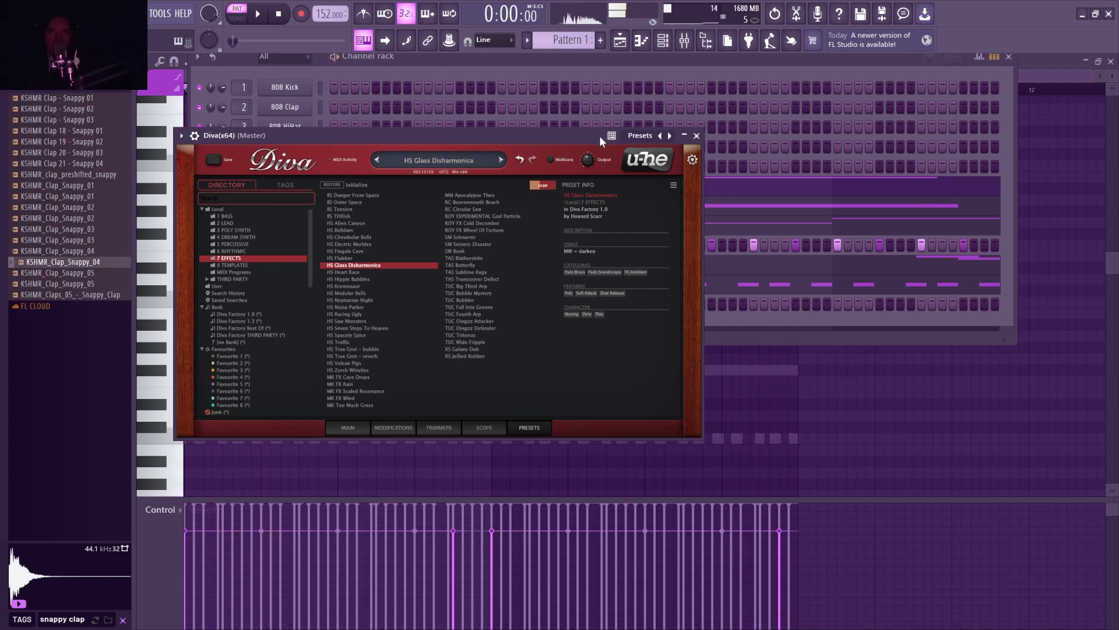
pyautogui.click(697, 136)
# - Place a B4 note half a bar long at the start of bar 1 in Diva's piano roll
pyautogui.press('F6')
pyautogui.press('space')
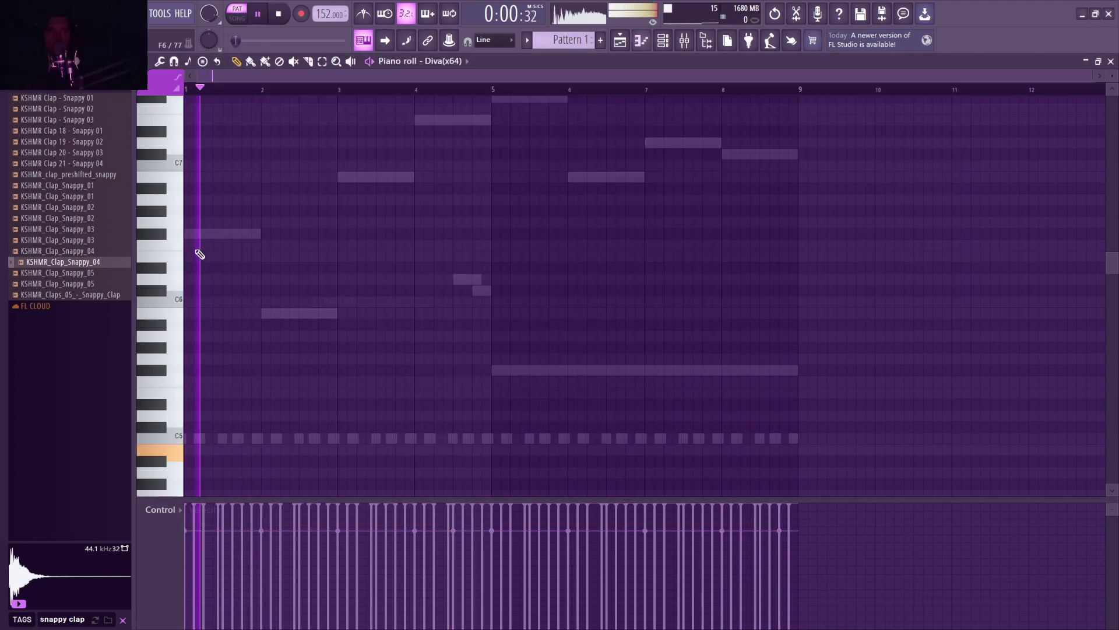
pyautogui.click(192, 314)
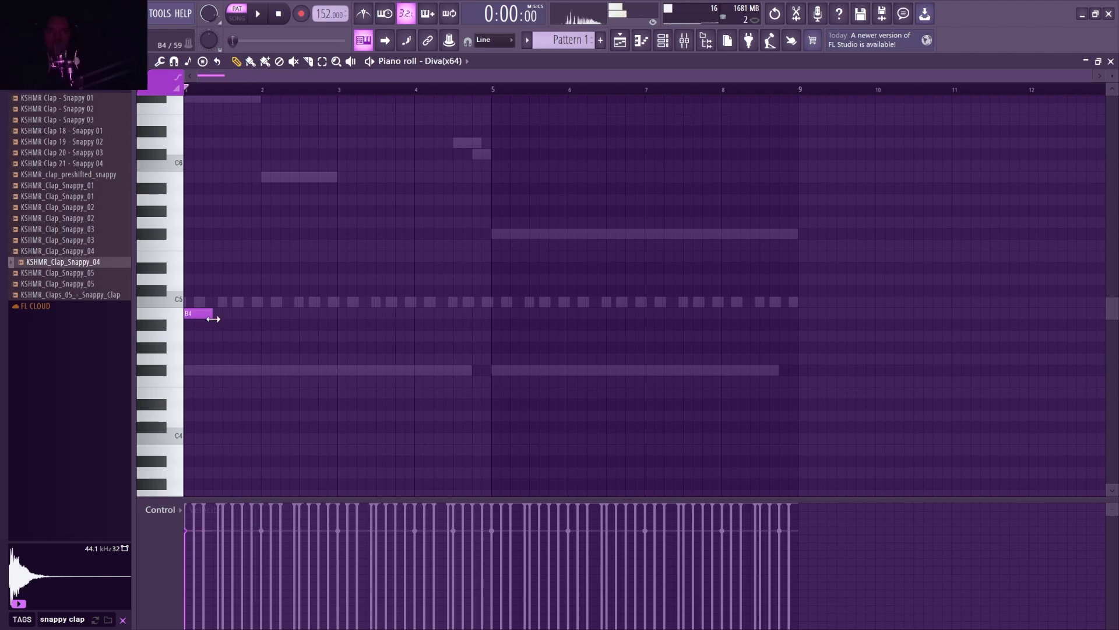
pyautogui.moveTo(212, 319); pyautogui.dragTo(222, 319)
pyautogui.press('space')
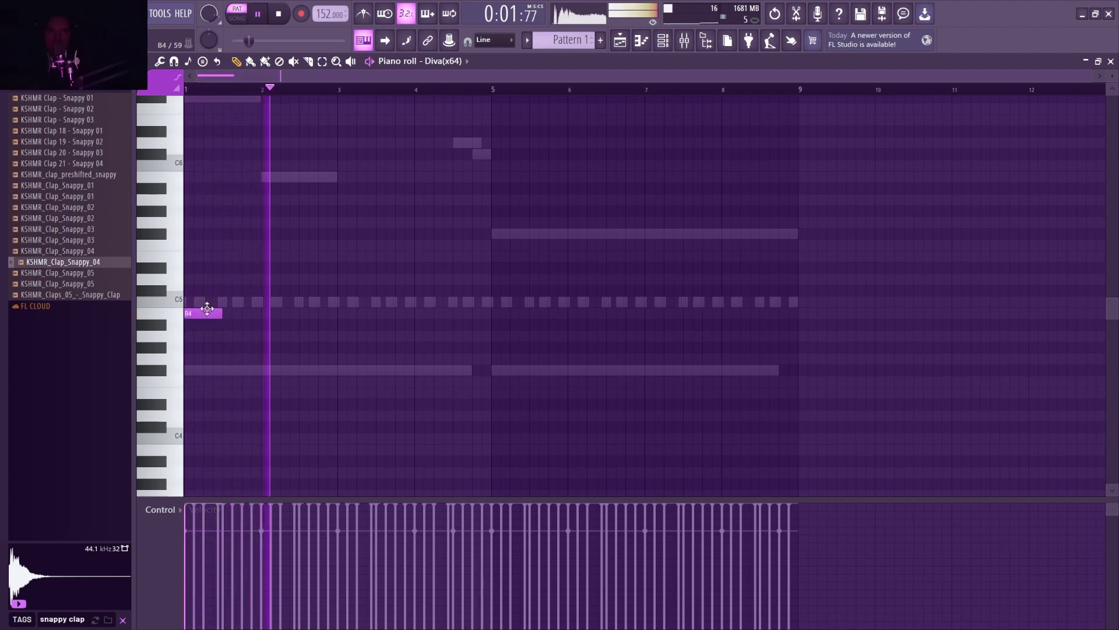
# - Try notes in bars 3 and 4 of the Diva part, remove them, and place a half-bar B4 at bar 5
pyautogui.click(340, 177)
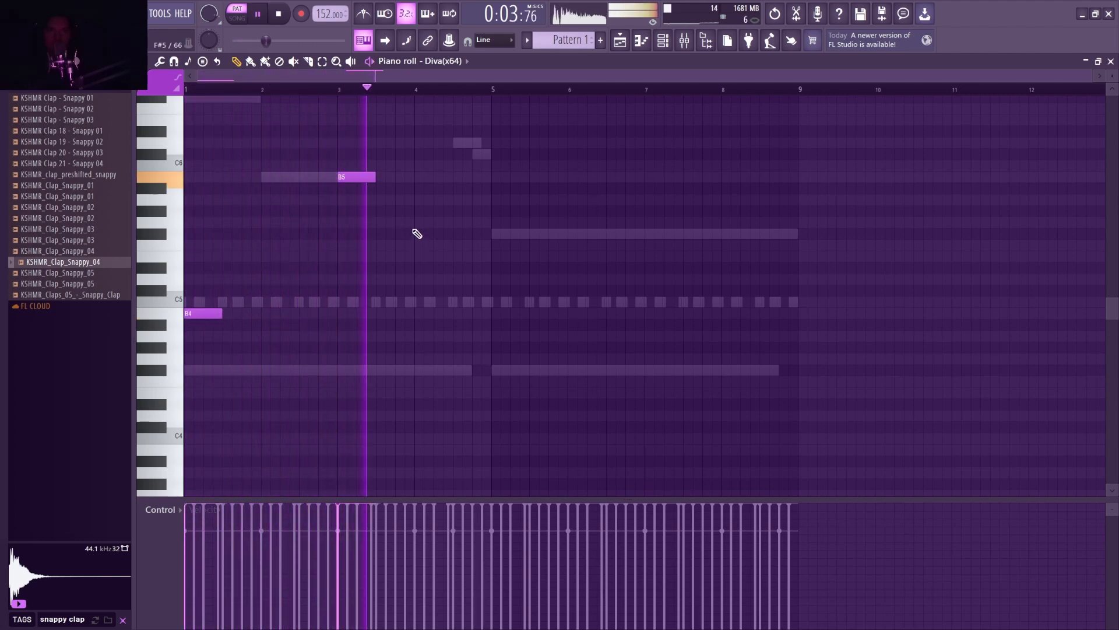
pyautogui.click(437, 222)
pyautogui.rightClick(429, 224)
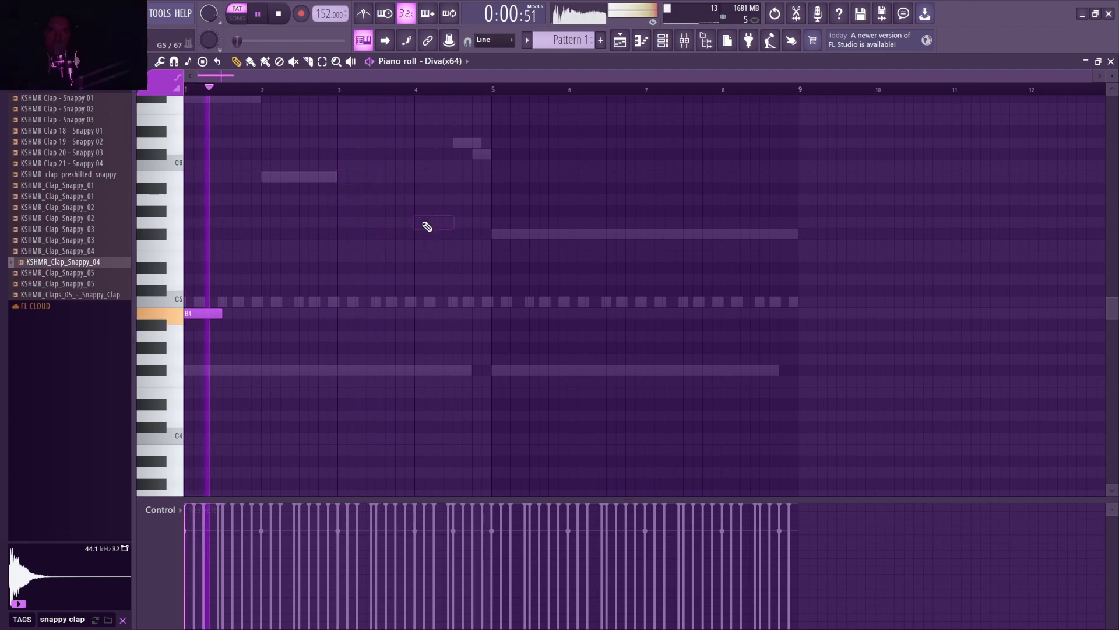
pyautogui.click(498, 317)
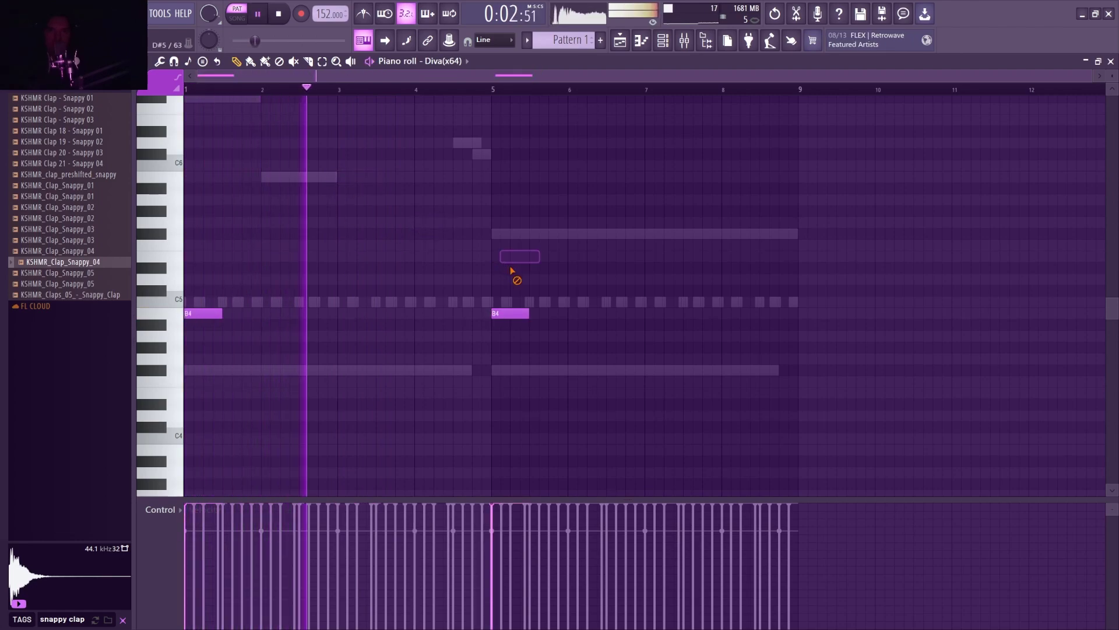
# - Clone the Diva channel, try to browse presets in the copy and delete the copy
pyautogui.press('F6')
pyautogui.rightClick(280, 303)
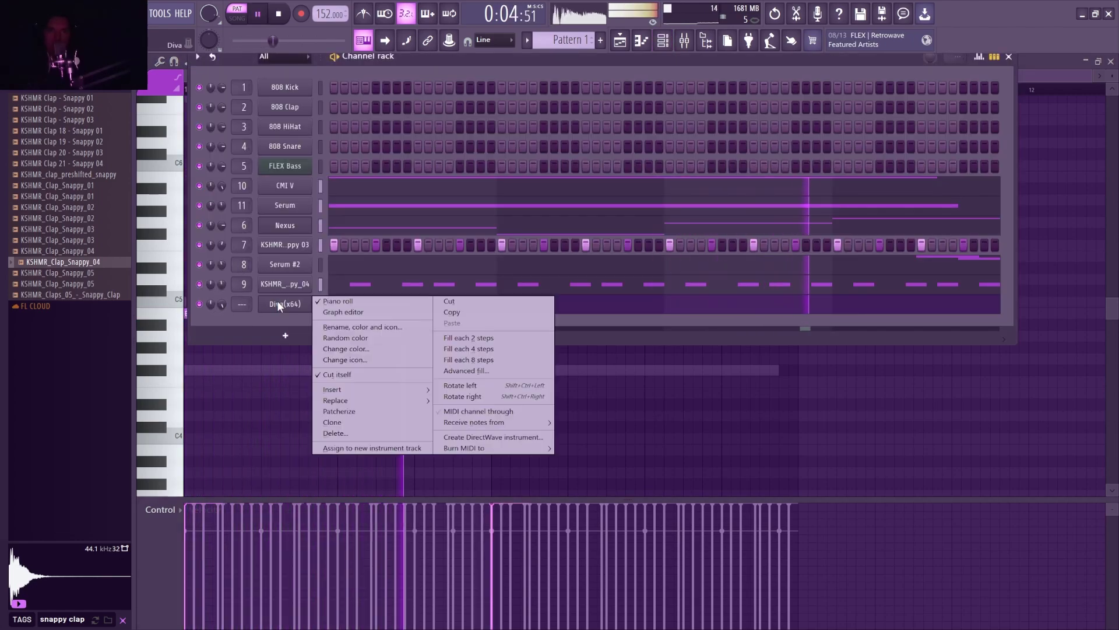
pyautogui.click(397, 423)
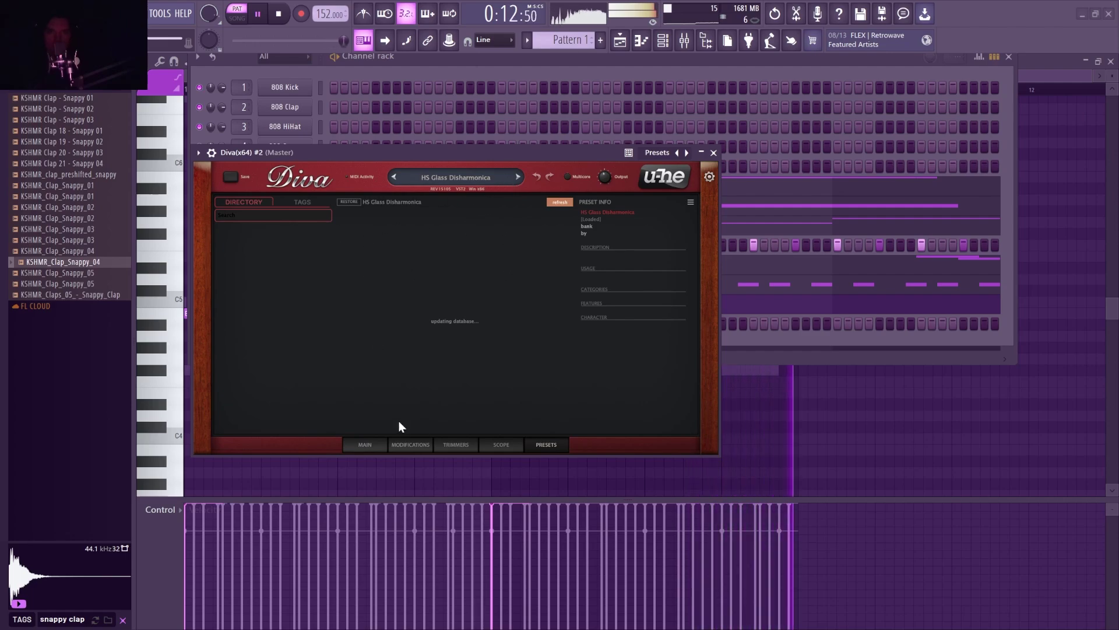
pyautogui.click(372, 441)
pyautogui.click(542, 449)
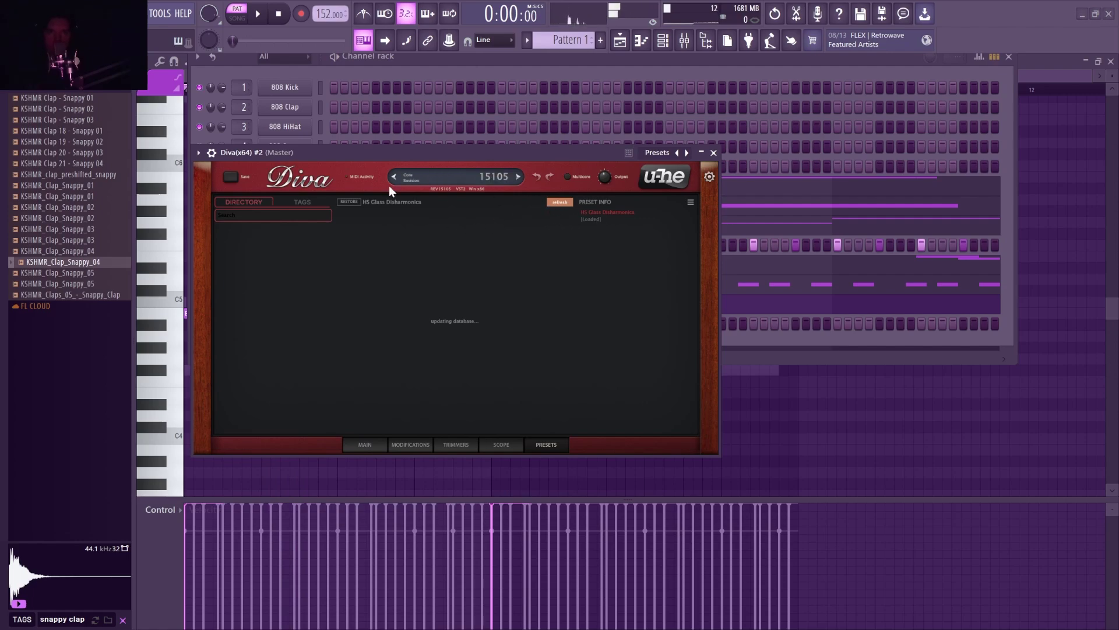
pyautogui.click(425, 175)
pyautogui.click(713, 153)
pyautogui.rightClick(289, 324)
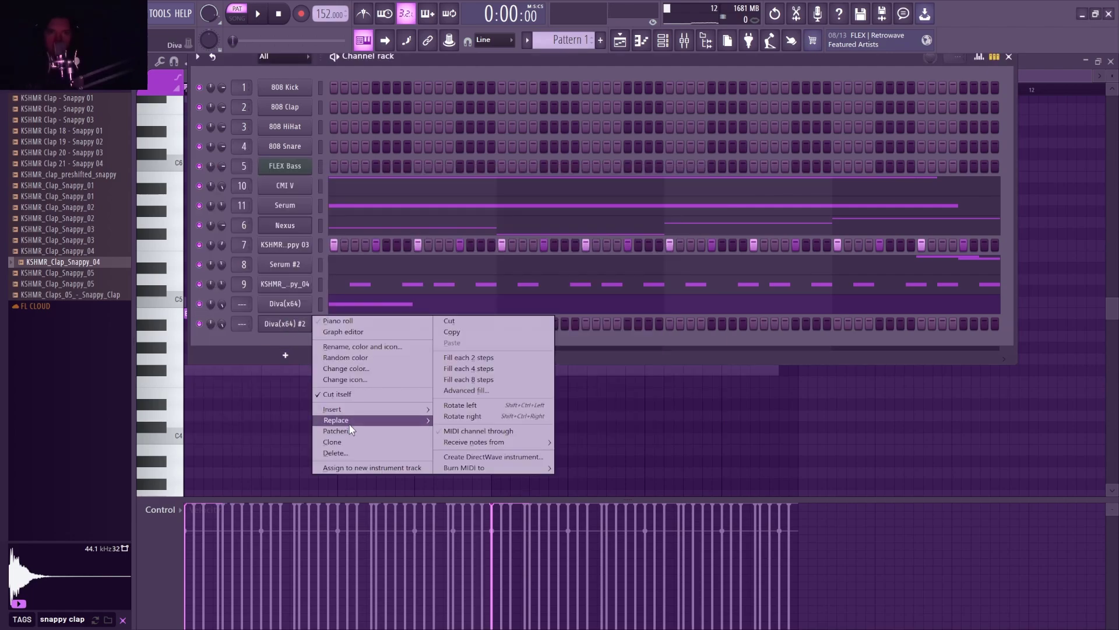
pyautogui.click(338, 452)
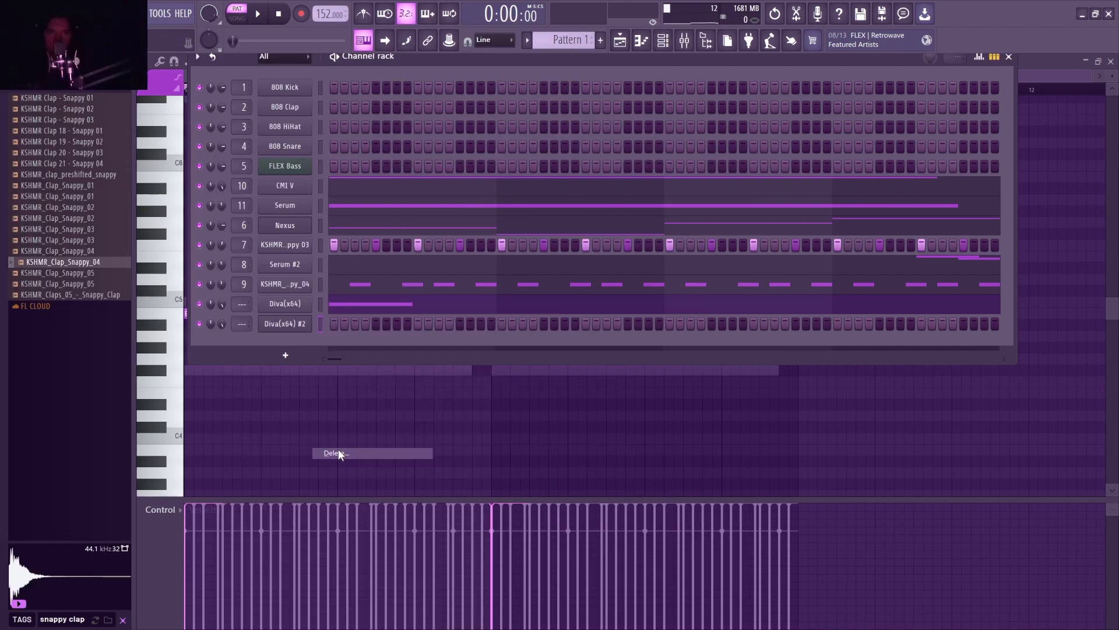
# - Clone the Diva channel again and try to choose a preset in the new copy
pyautogui.rightClick(289, 304)
pyautogui.click(339, 421)
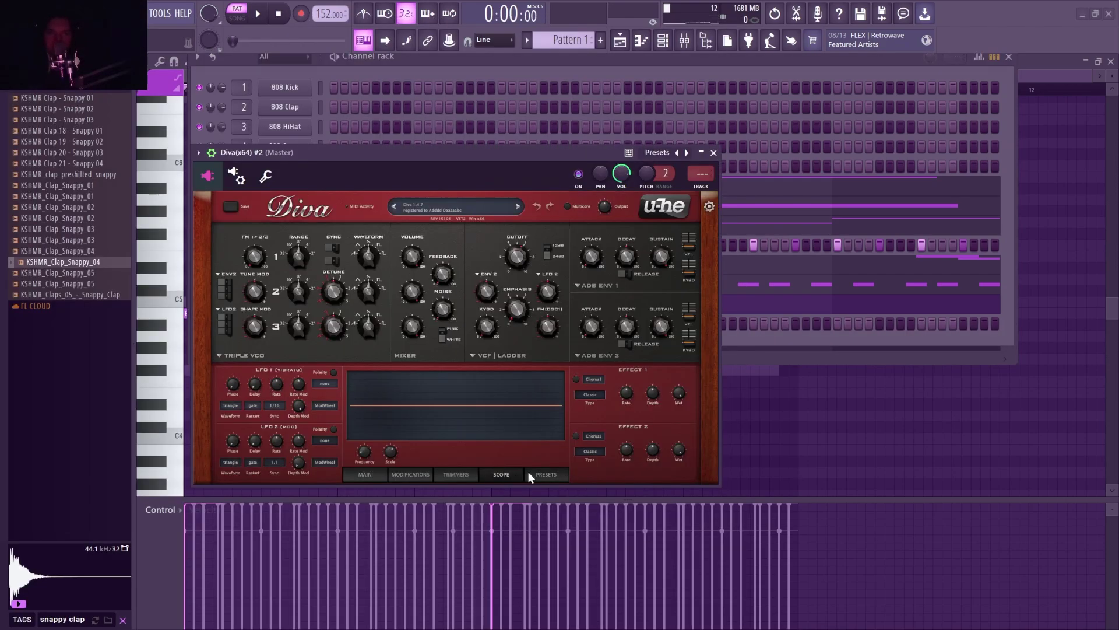
pyautogui.click(443, 207)
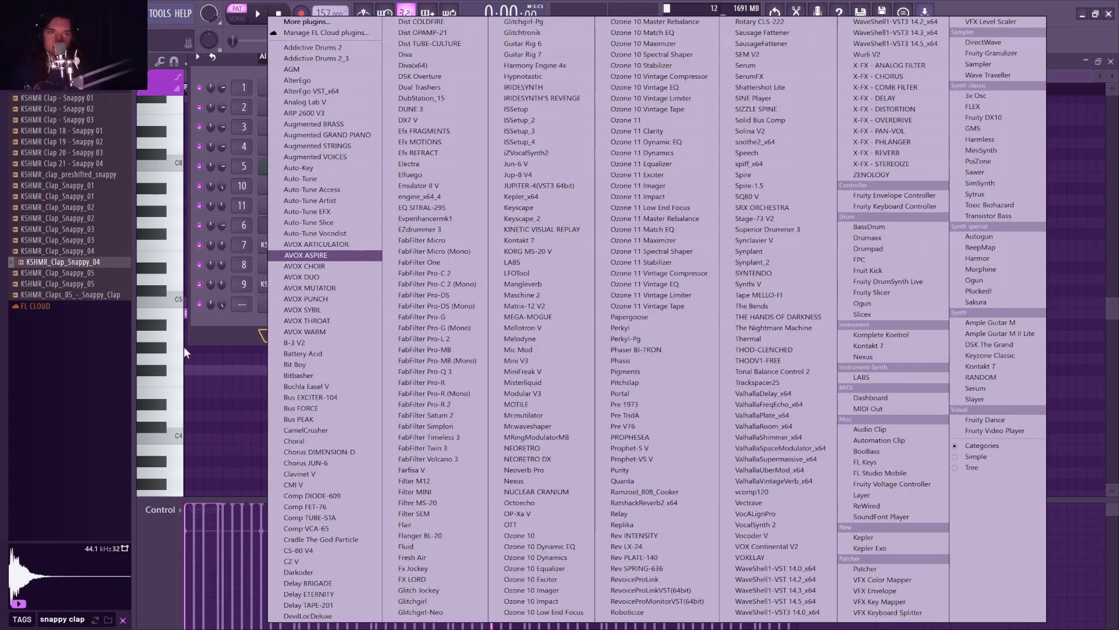
# - Leave the plugin list, route the Diva channel to mixer insert 12 and select the Master track
pyautogui.click(185, 348)
pyautogui.click(285, 303)
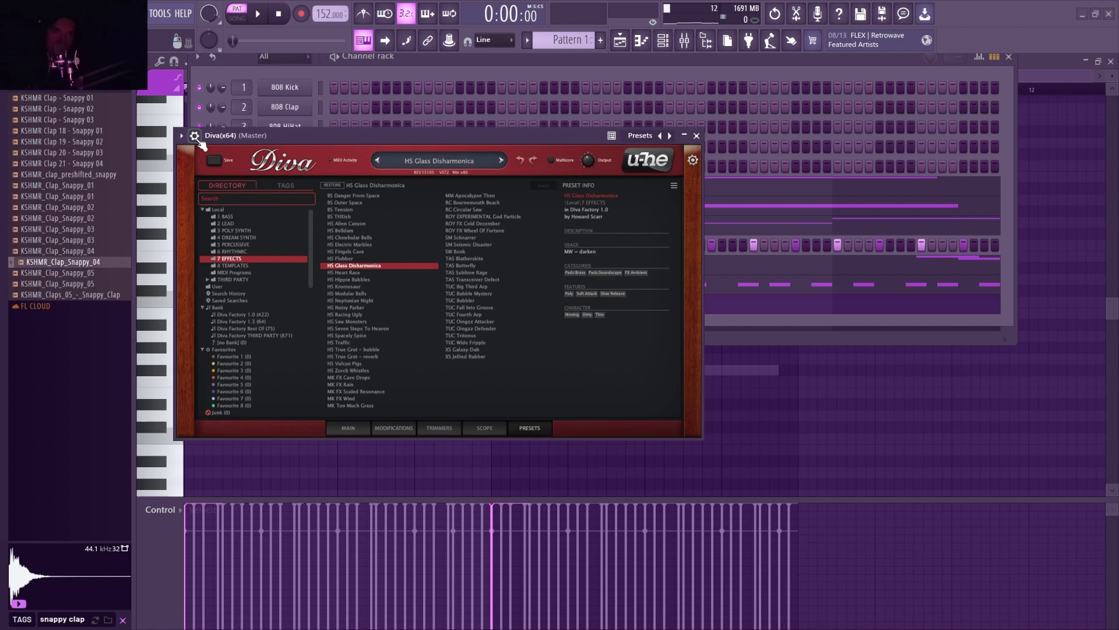
pyautogui.press('F9')
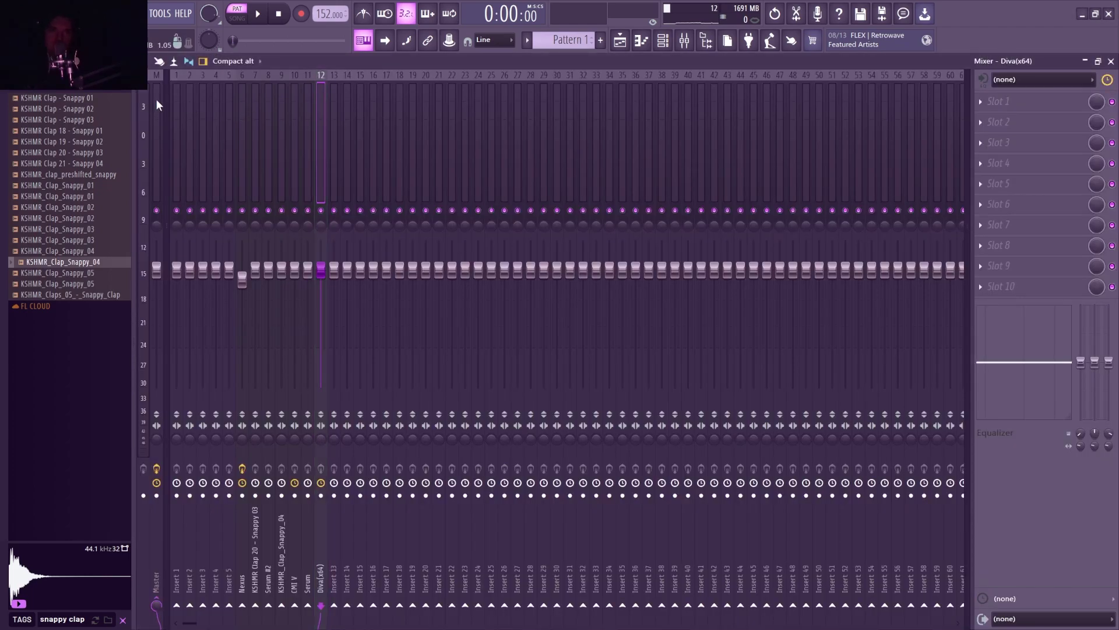
pyautogui.click(156, 106)
# - Split the pattern by channel, placing CMI V at bar 1 on Track 1 and the other parts at bar 9 on Tracks 2–7
pyautogui.press('F5')
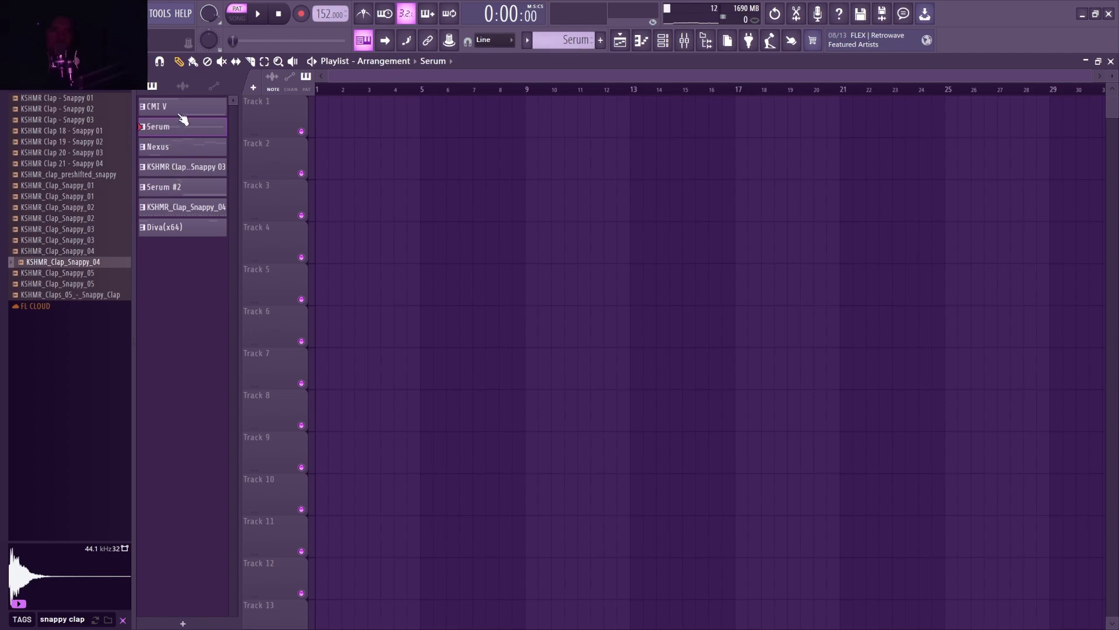
pyautogui.moveTo(184, 117); pyautogui.dragTo(408, 118)
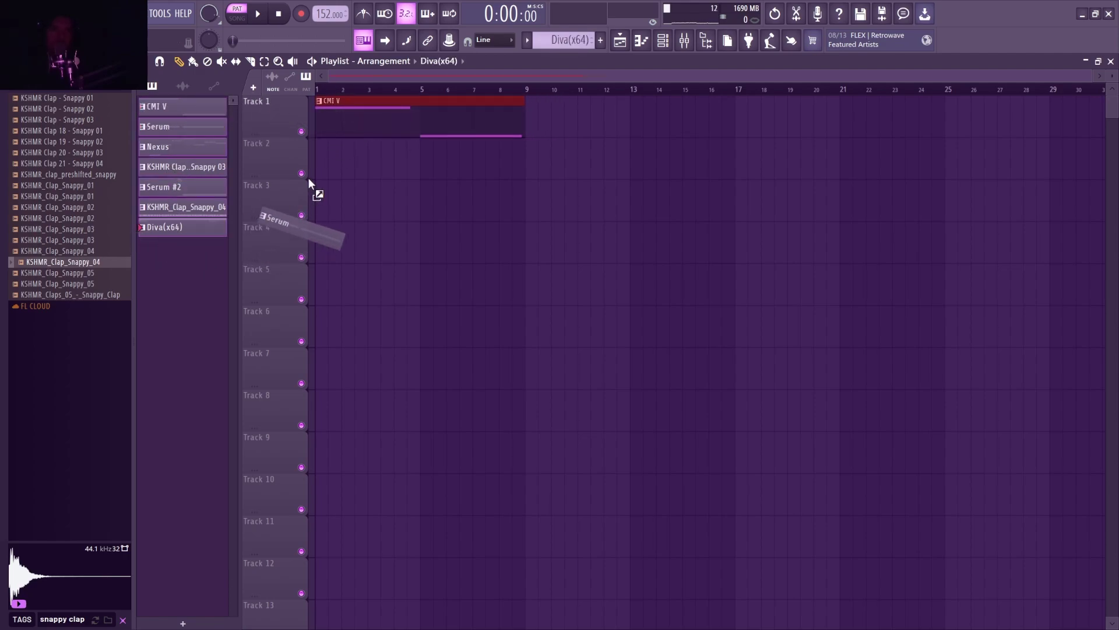
pyautogui.moveTo(309, 183); pyautogui.dragTo(527, 169)
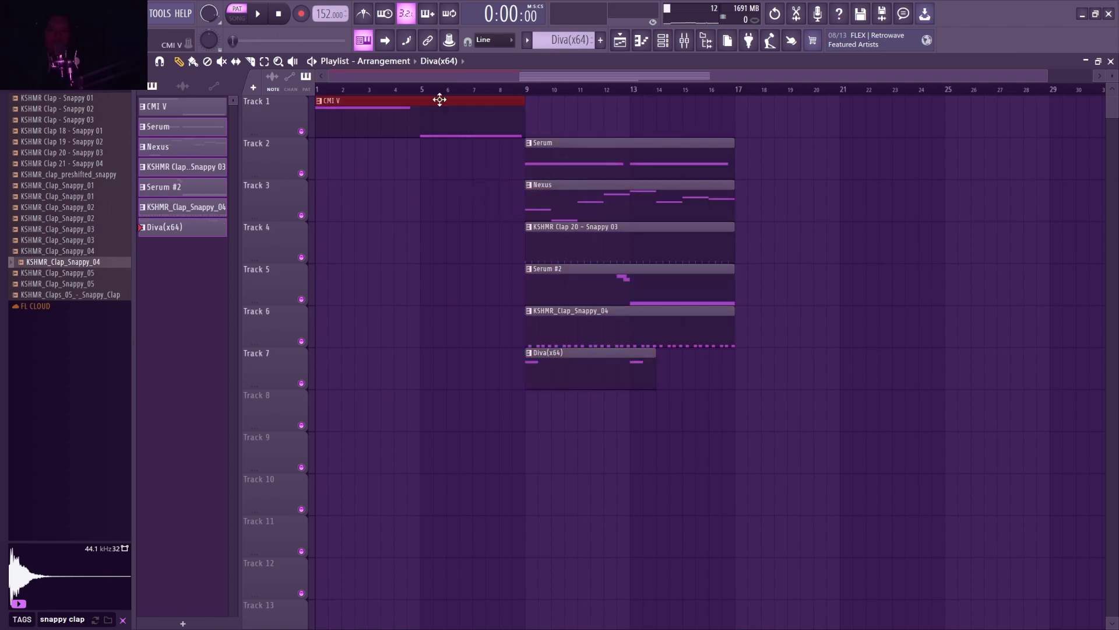
# - Repeat the CMI V clip at bar 9 and add shortened Serum and Nexus clips from bar 5 and Serum #2 from about bar 4
pyautogui.hotkey('ctrl', 'b')
pyautogui.click(554, 173)
pyautogui.moveTo(315, 181); pyautogui.dragTo(440, 182)
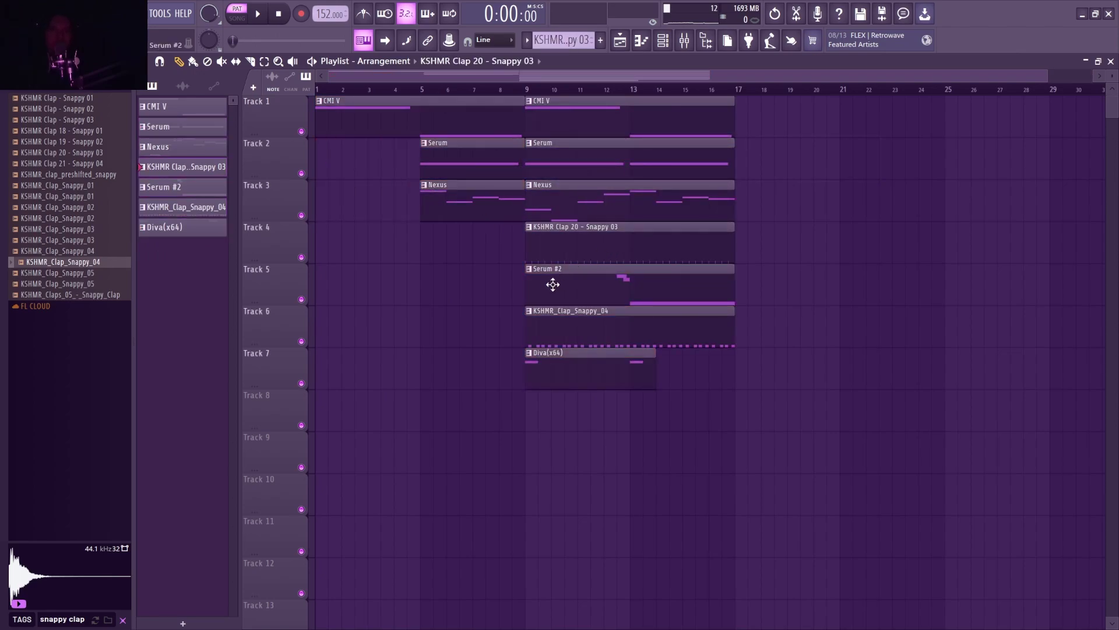
pyautogui.moveTo(575, 283); pyautogui.dragTo(305, 289)
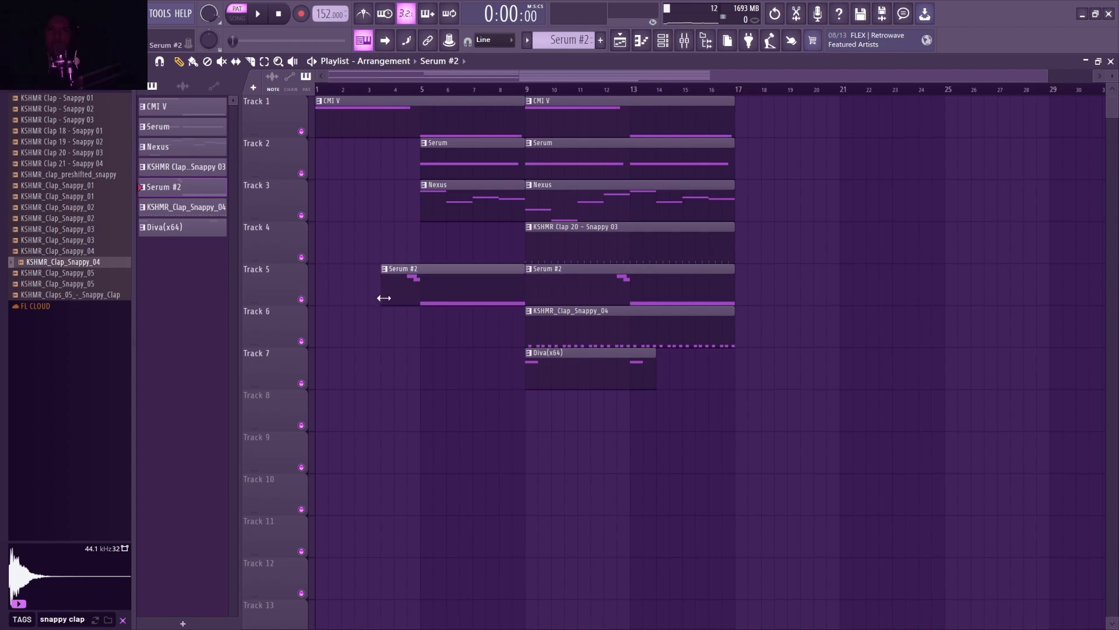
# - Duplicate the bars 9–17 section of all tracks to bar 17, and delete both clap clips from bars 9–17
pyautogui.keyDown('ctrl'); pyautogui.moveTo(532, 402); pyautogui.dragTo(737, 100); pyautogui.keyUp('ctrl')
pyautogui.hotkey('ctrl', 'b')
pyautogui.keyDown('ctrl'); pyautogui.click(544, 434); pyautogui.keyUp('ctrl')
pyautogui.rightClick(569, 327)
pyautogui.rightClick(574, 251)
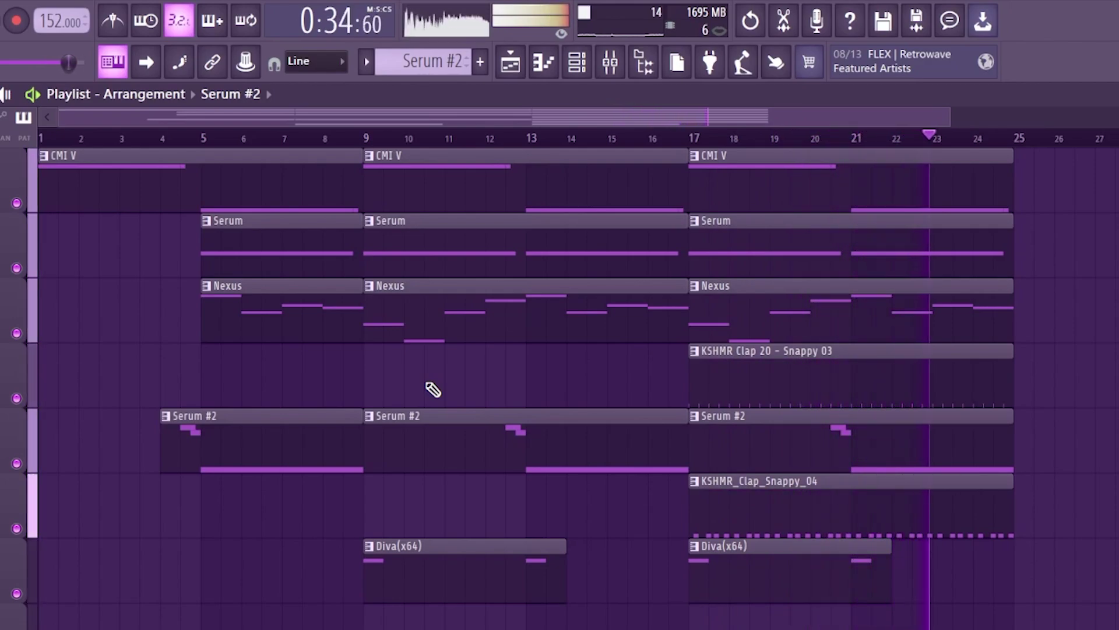
pyautogui.scroll(-4, 997, 151)
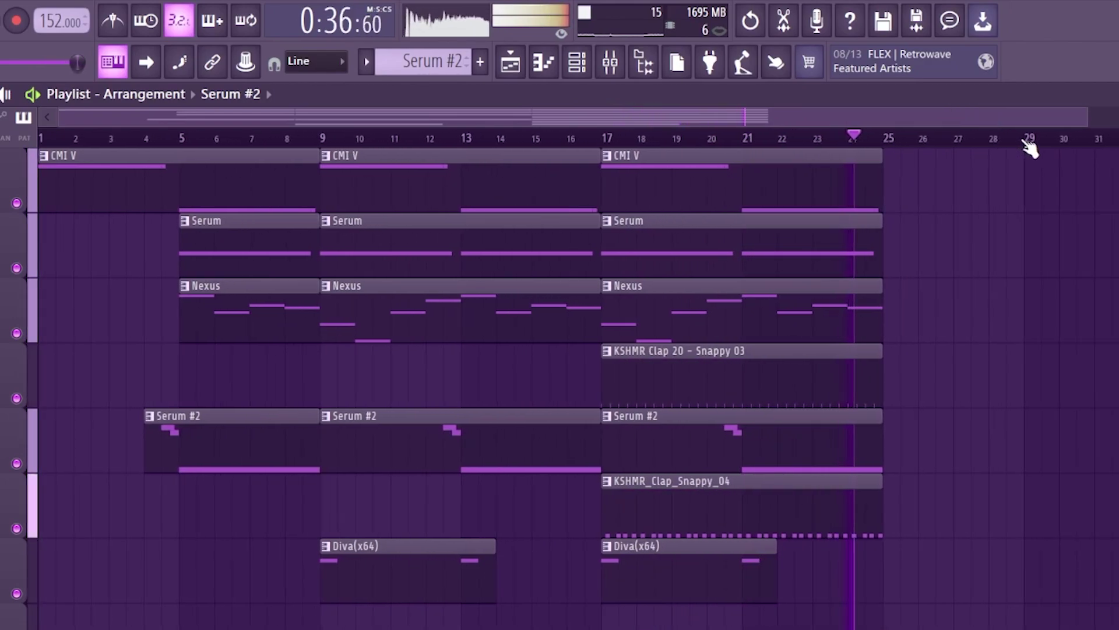